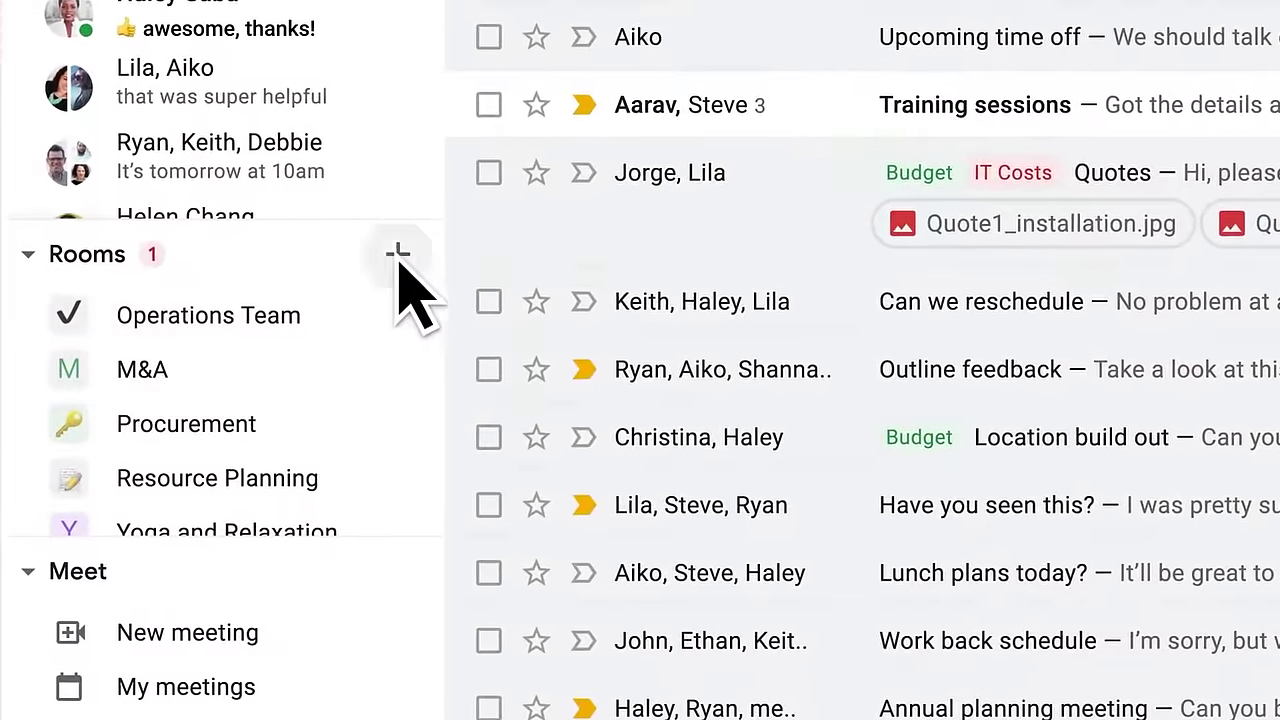
# Create a room named for the colleague's "Bday Surprise 🥳🎊" with two colleagues as members and add a 🤫 emoji
pyautogui.click(305, 333)
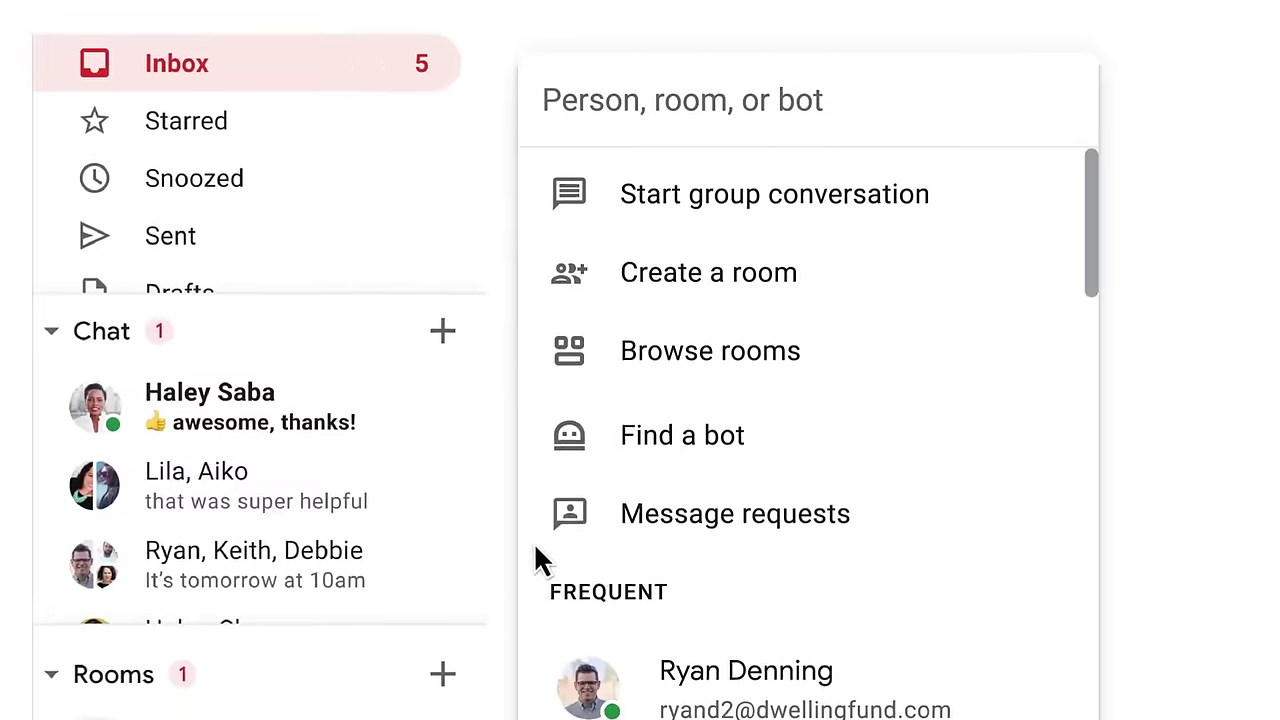
pyautogui.click(756, 272)
pyautogui.write("Lila's")
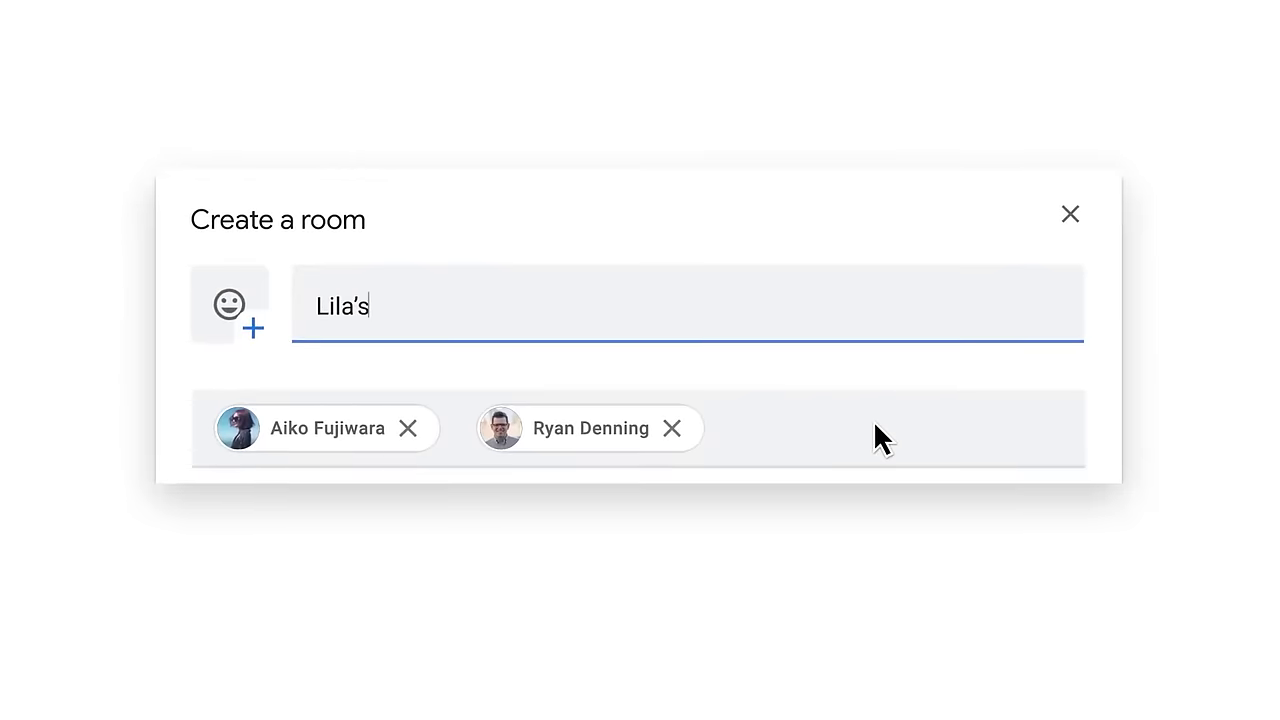
pyautogui.write(' Bday Surprise 🥳🎊')
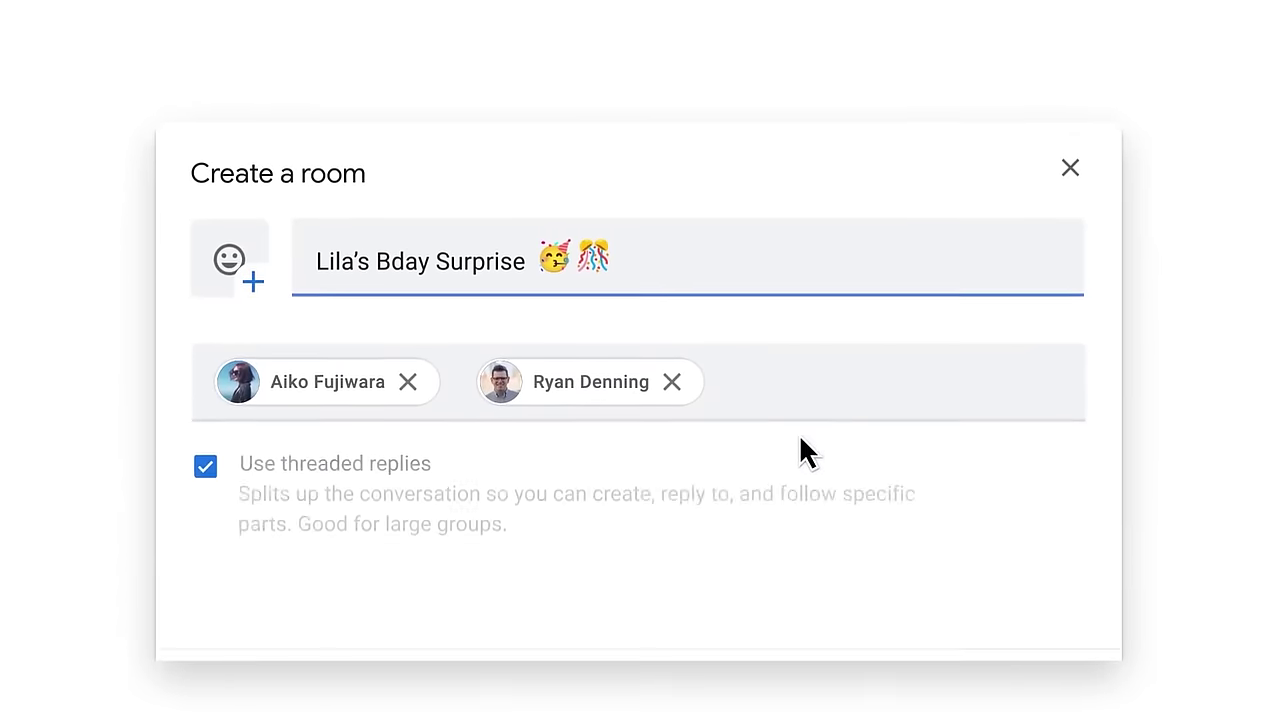
pyautogui.click(205, 518)
pyautogui.write('🤫')
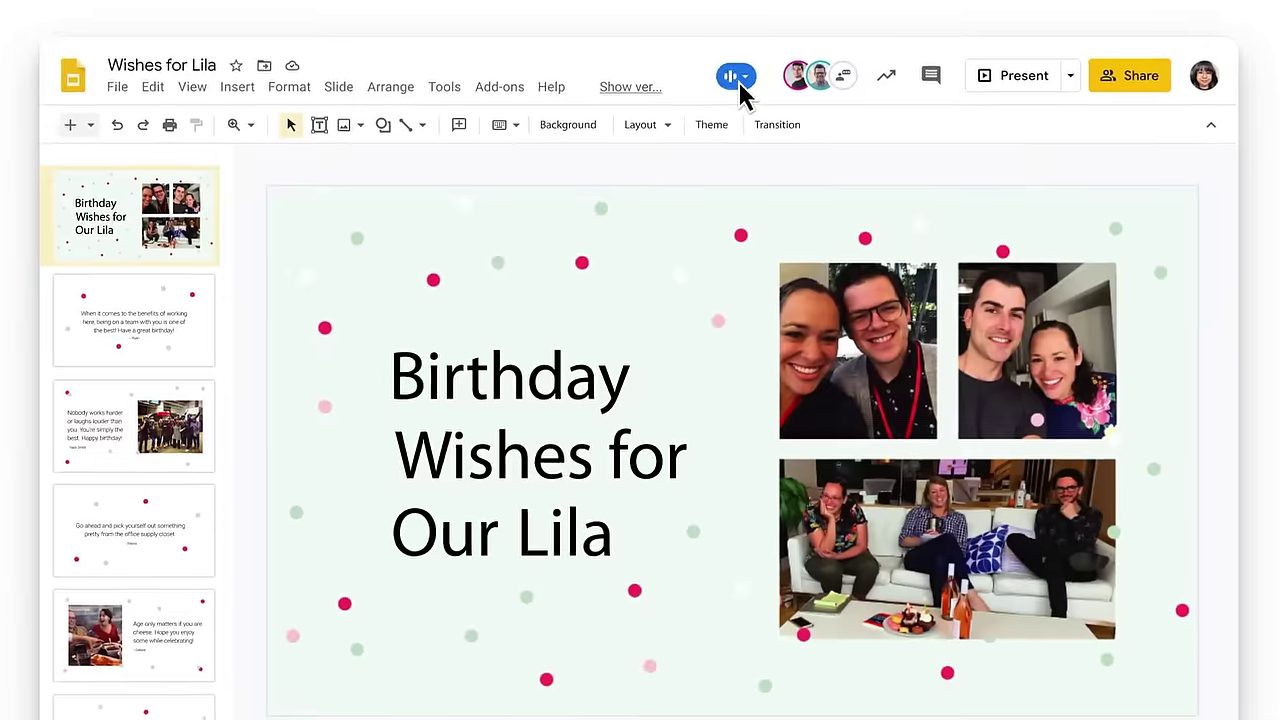
# Switch to the birthday wishes presentation in Google Slides and join a video call from it
pyautogui.click(740, 86)
pyautogui.click(675, 381)
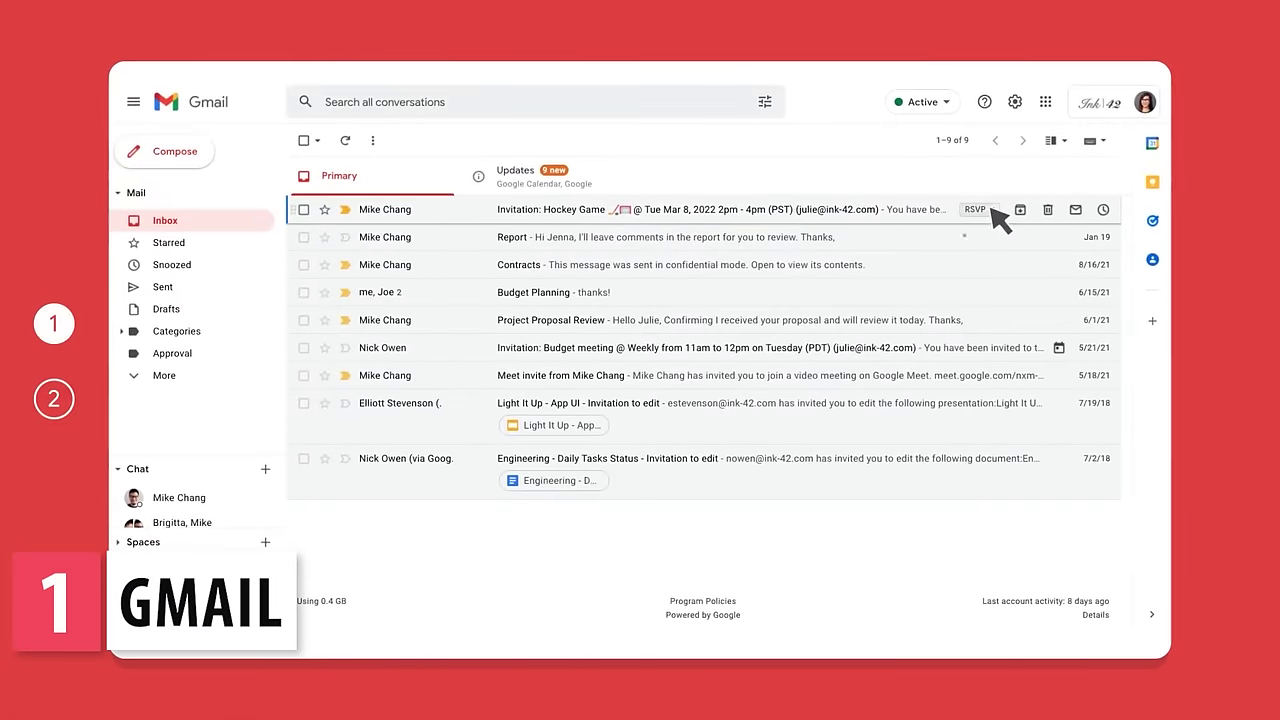
# Switch to Gmail and respond to the Hockey Game invitation through its RSVP options
pyautogui.click(975, 209)
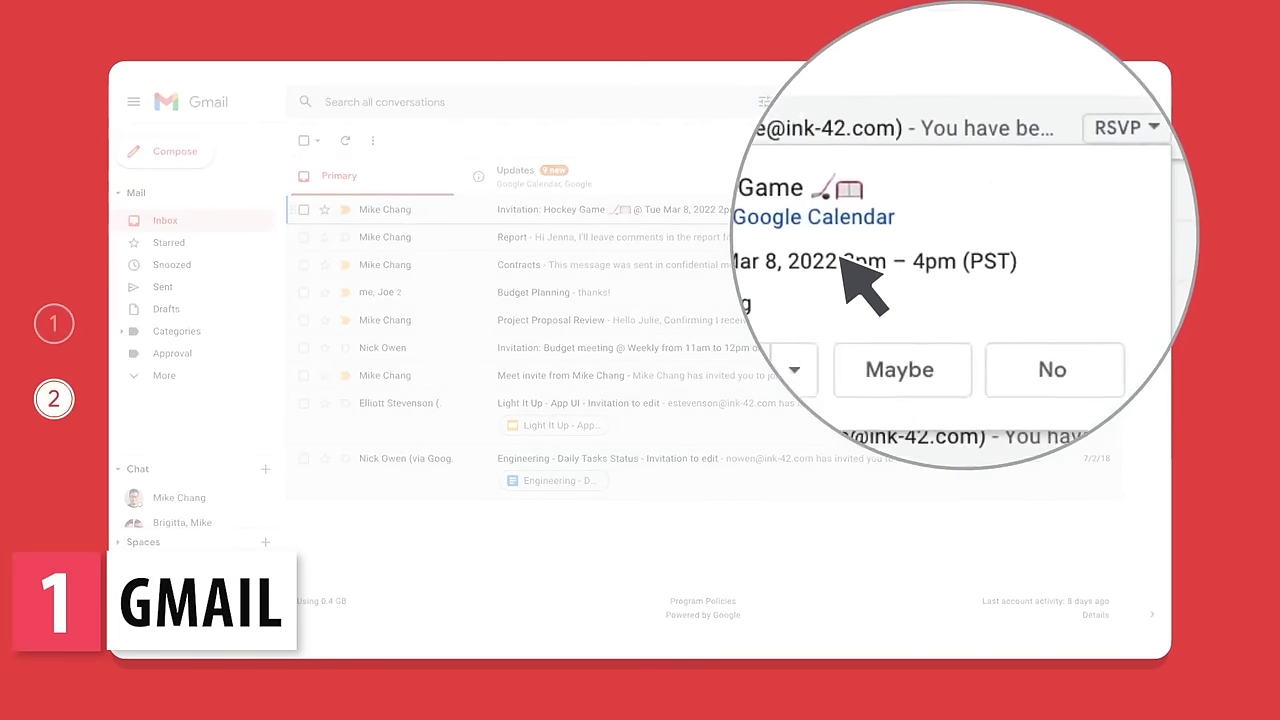
pyautogui.click(805, 323)
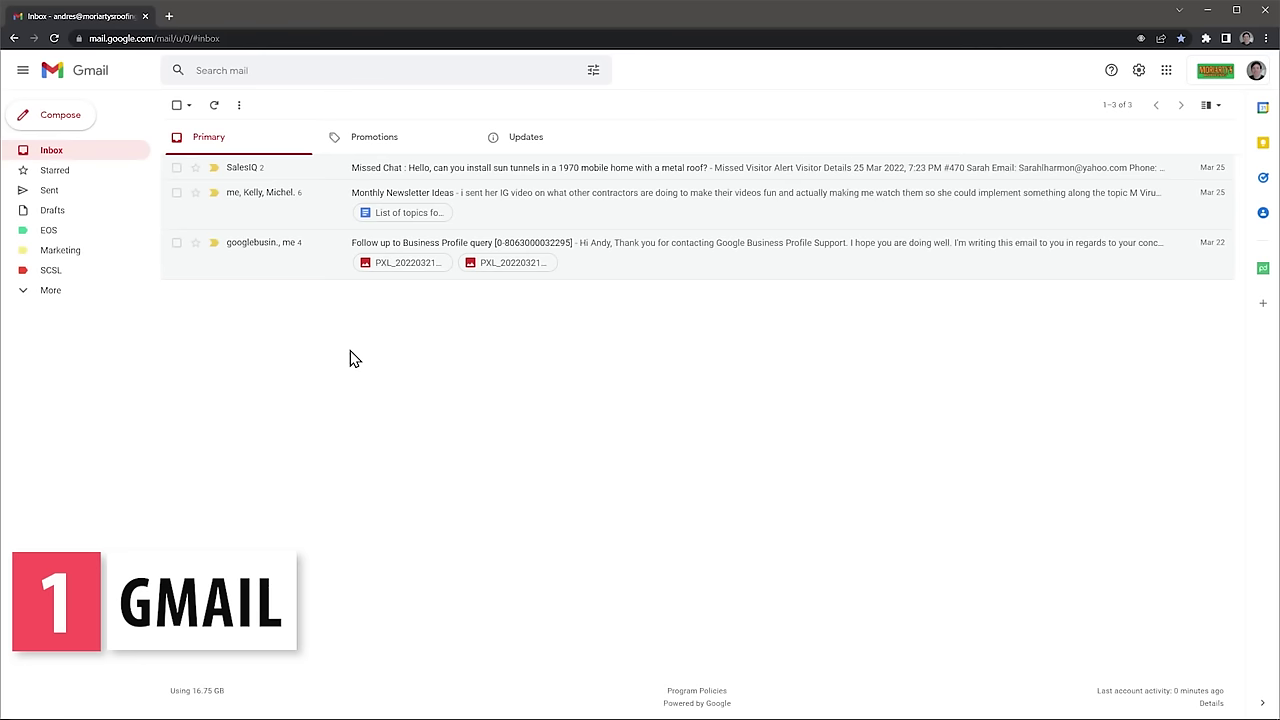
# Look through the Promotions and Primary categories of the inbox and view a blank new message
pyautogui.click(383, 146)
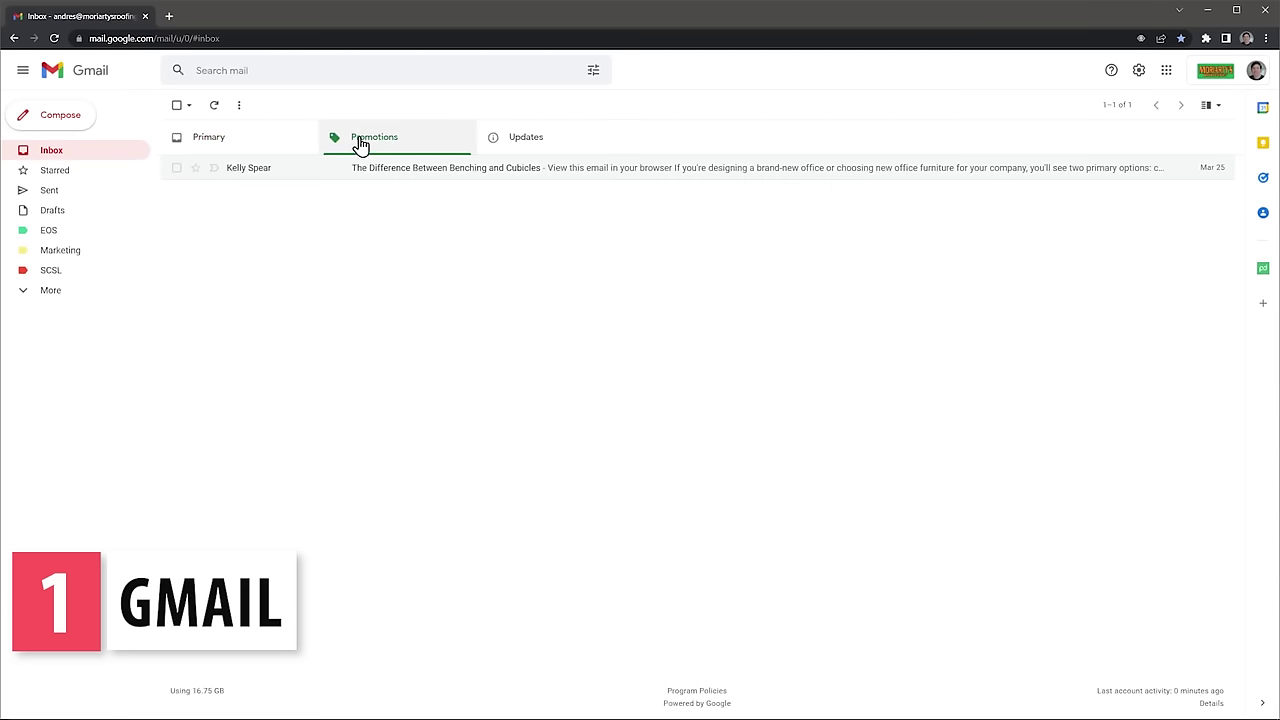
pyautogui.click(281, 140)
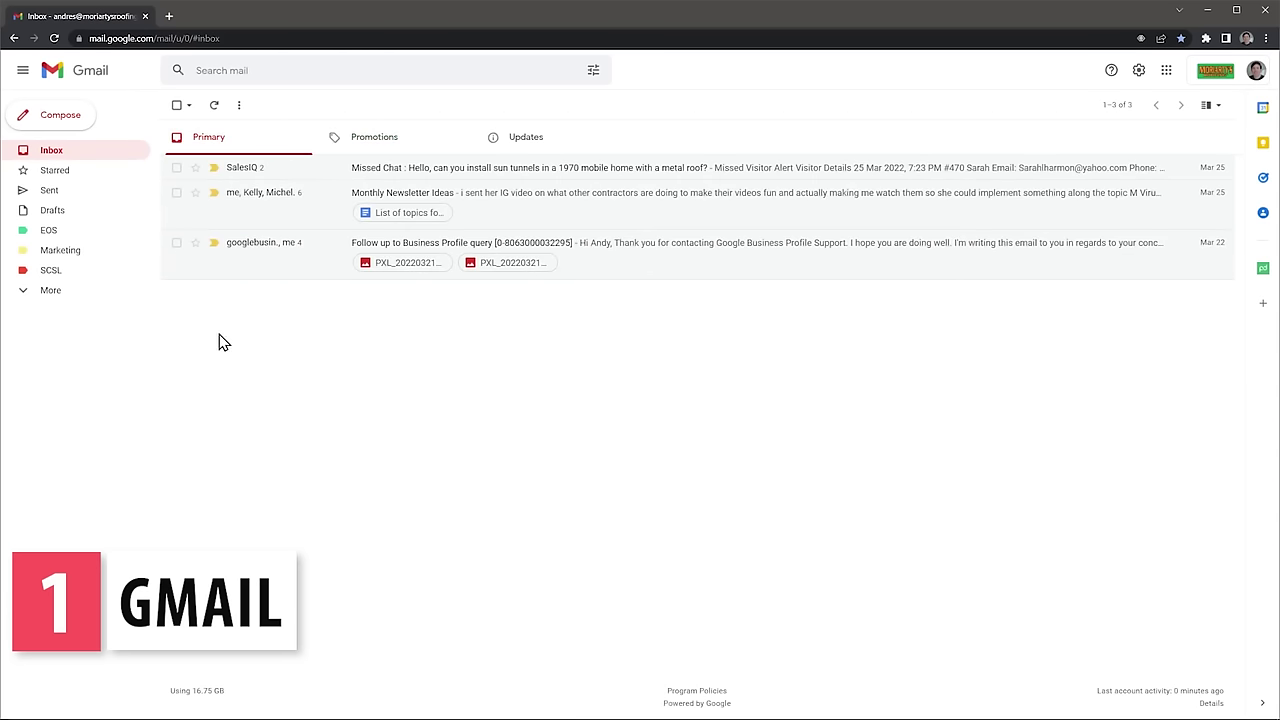
pyautogui.click(56, 125)
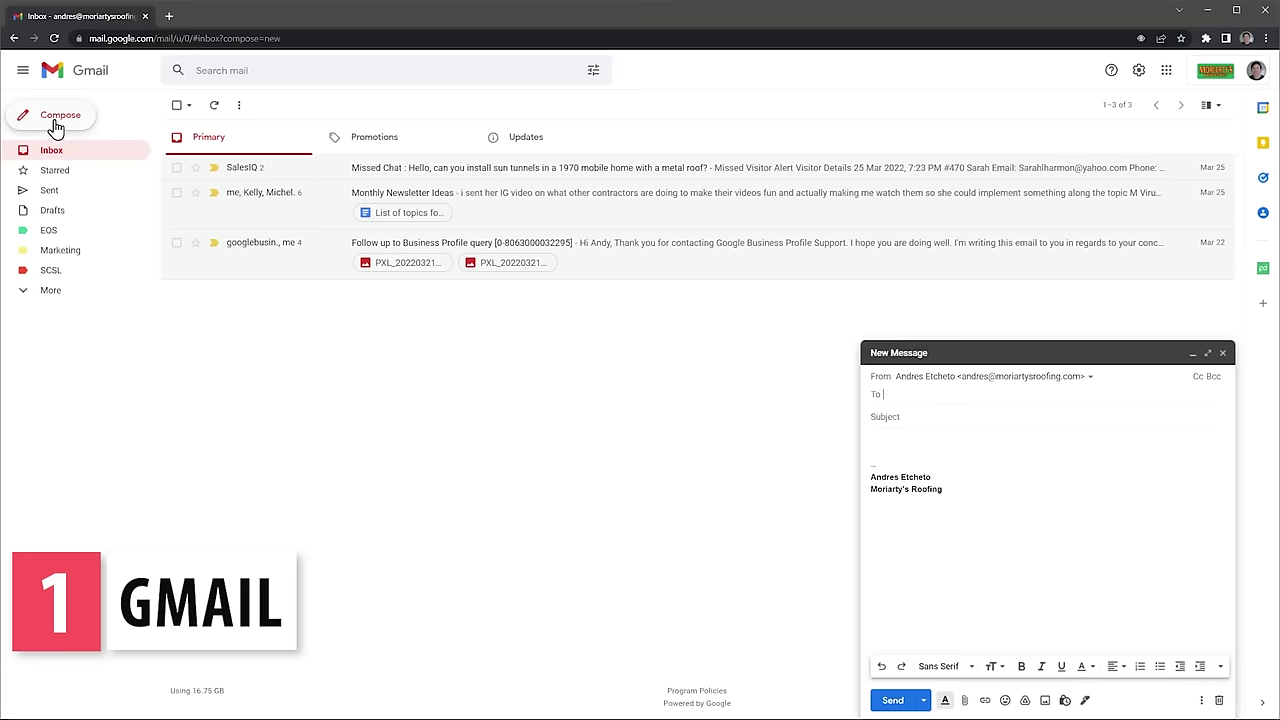
pyautogui.click(1222, 353)
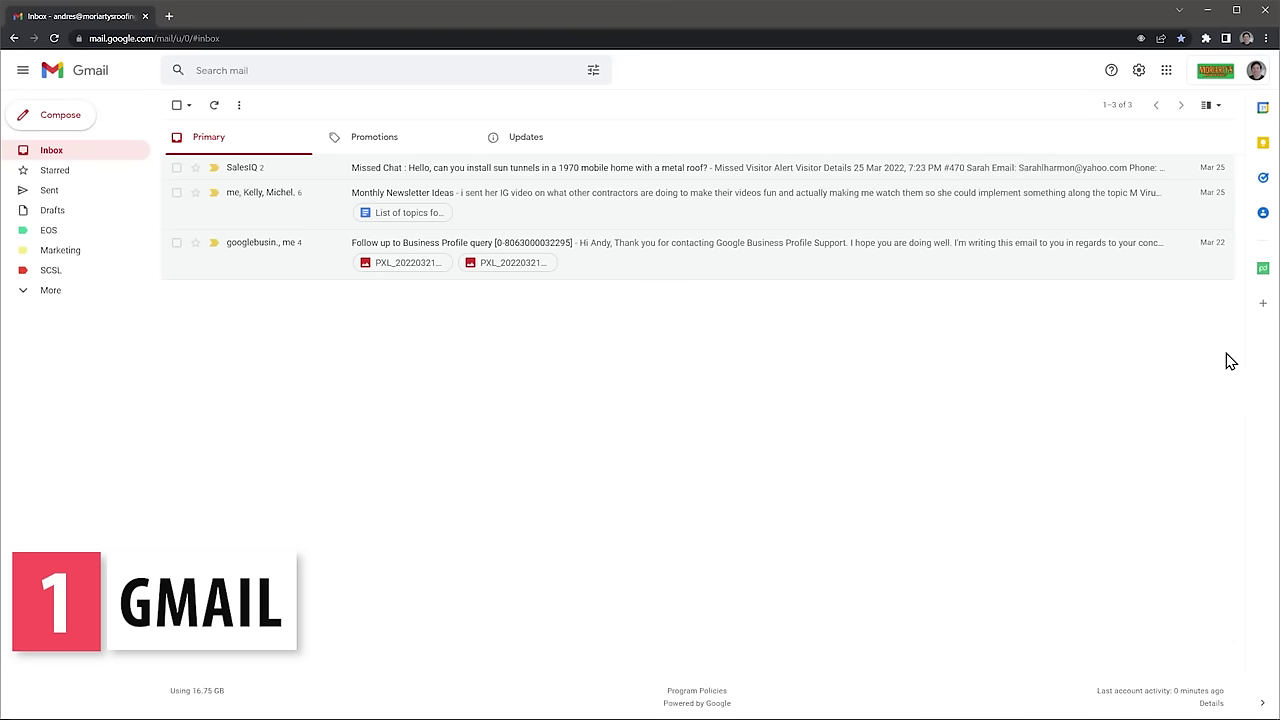
# Review the My Tasks list and read the Monthly Newsletter Ideas conversation, returning to the inbox
pyautogui.click(1262, 182)
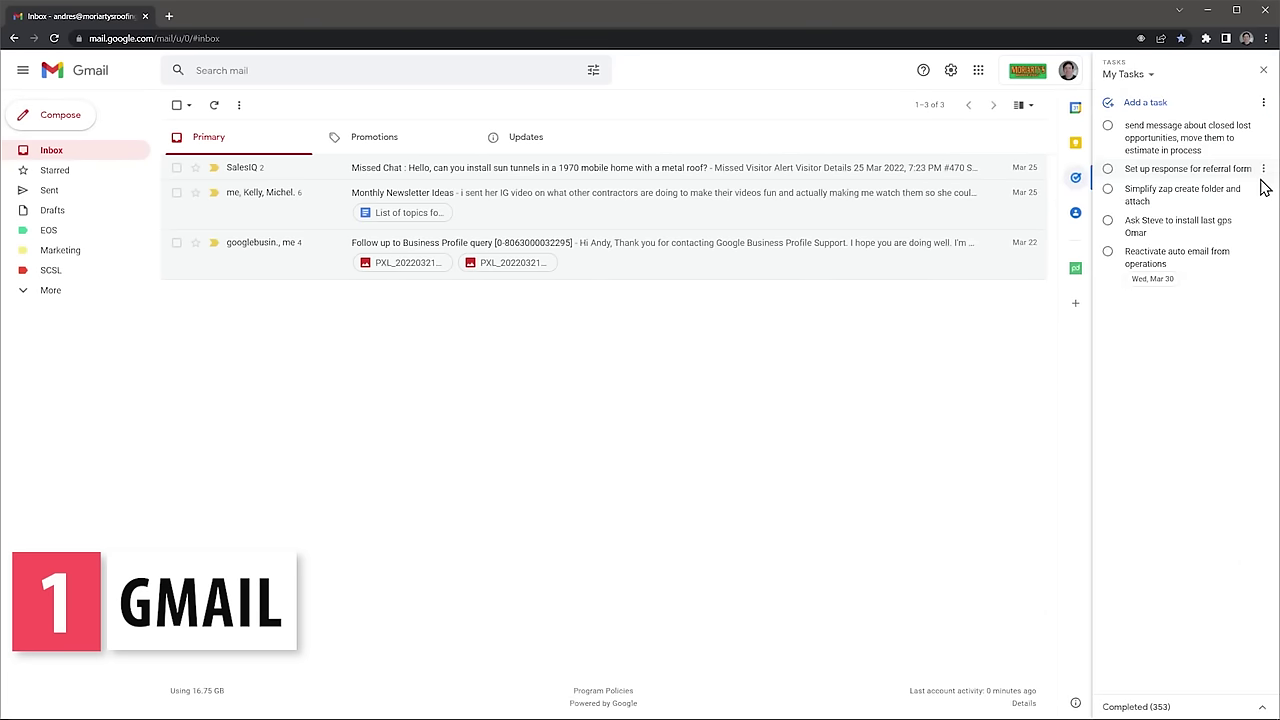
pyautogui.click(1264, 72)
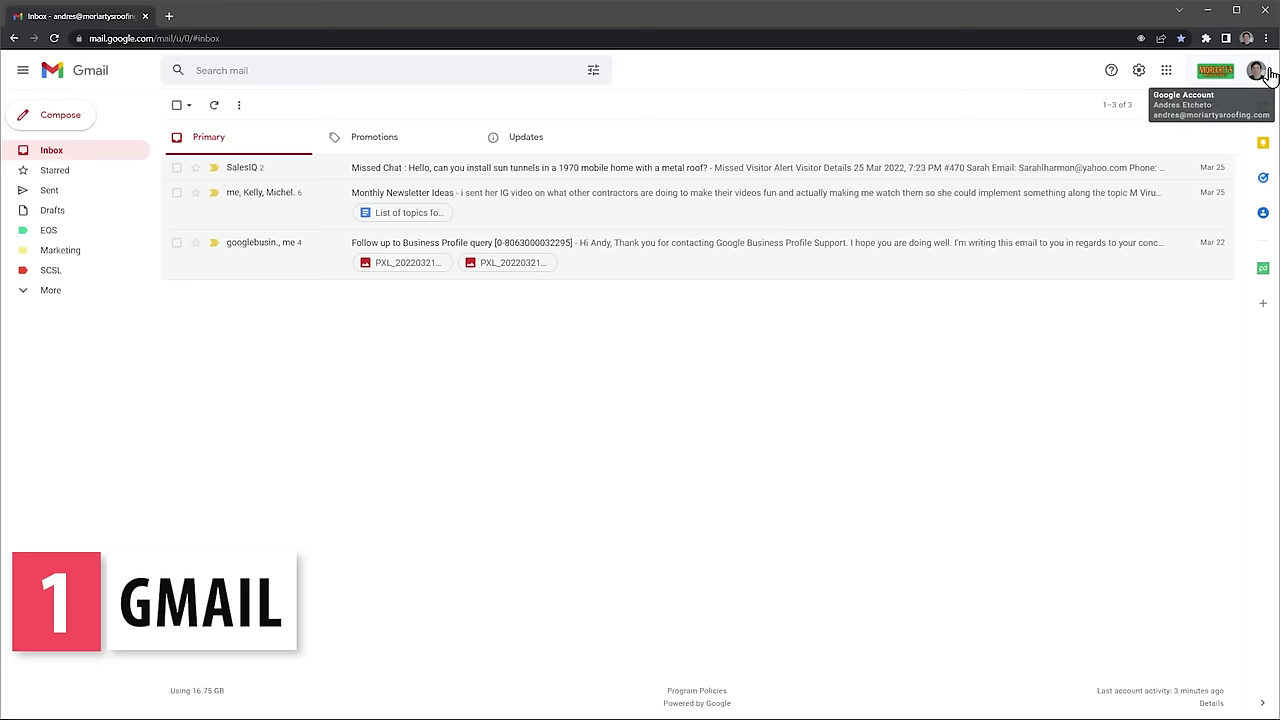
pyautogui.click(589, 220)
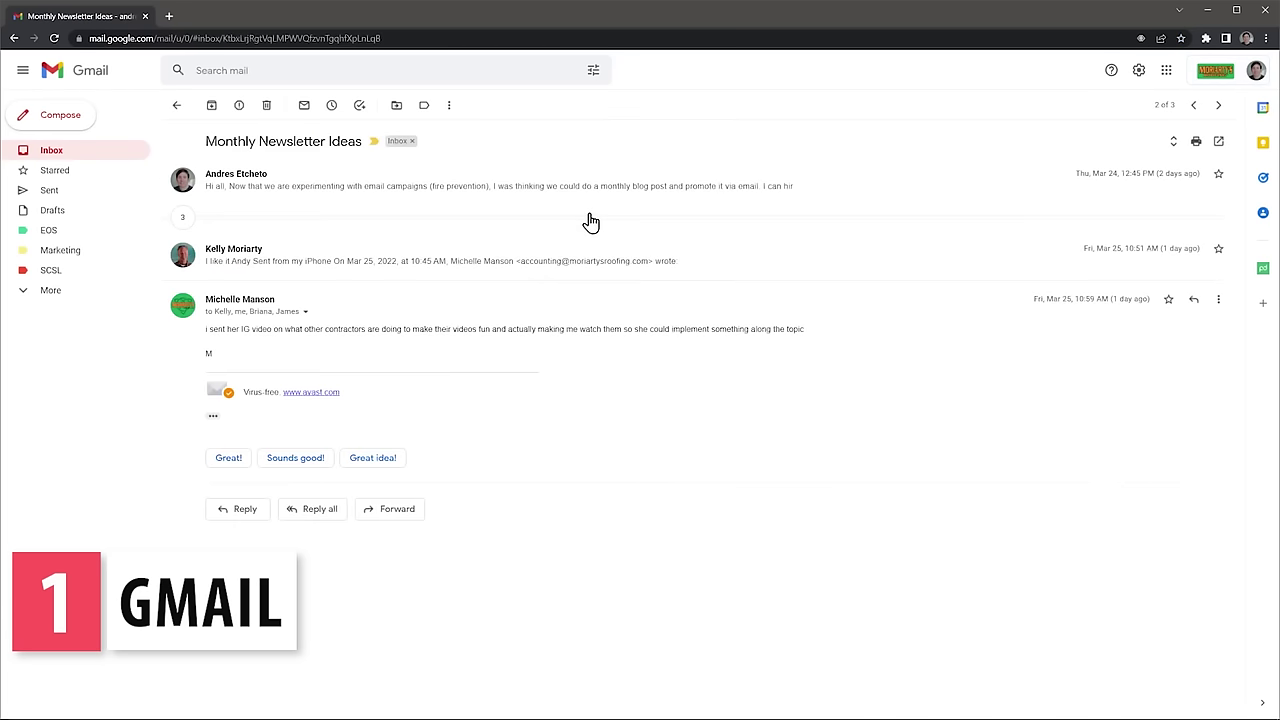
pyautogui.click(176, 105)
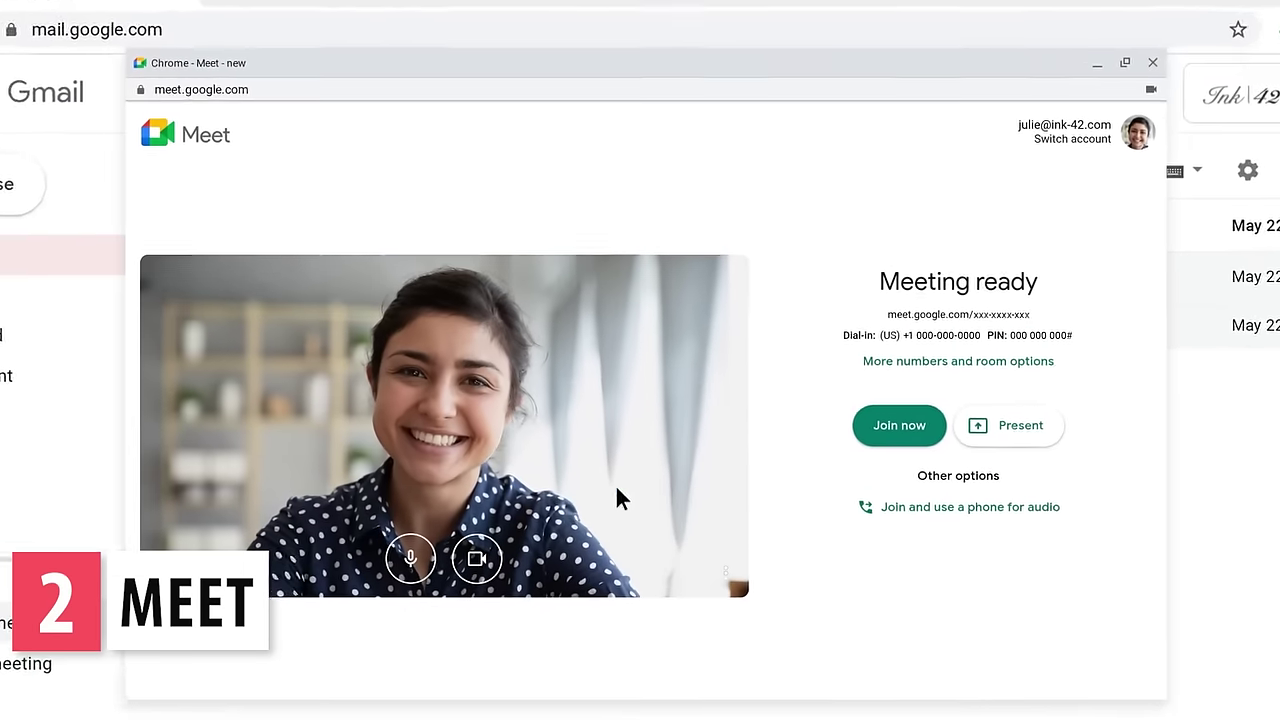
# Switch to Google Meet, join the new meeting and start adding people to it
pyautogui.click(849, 457)
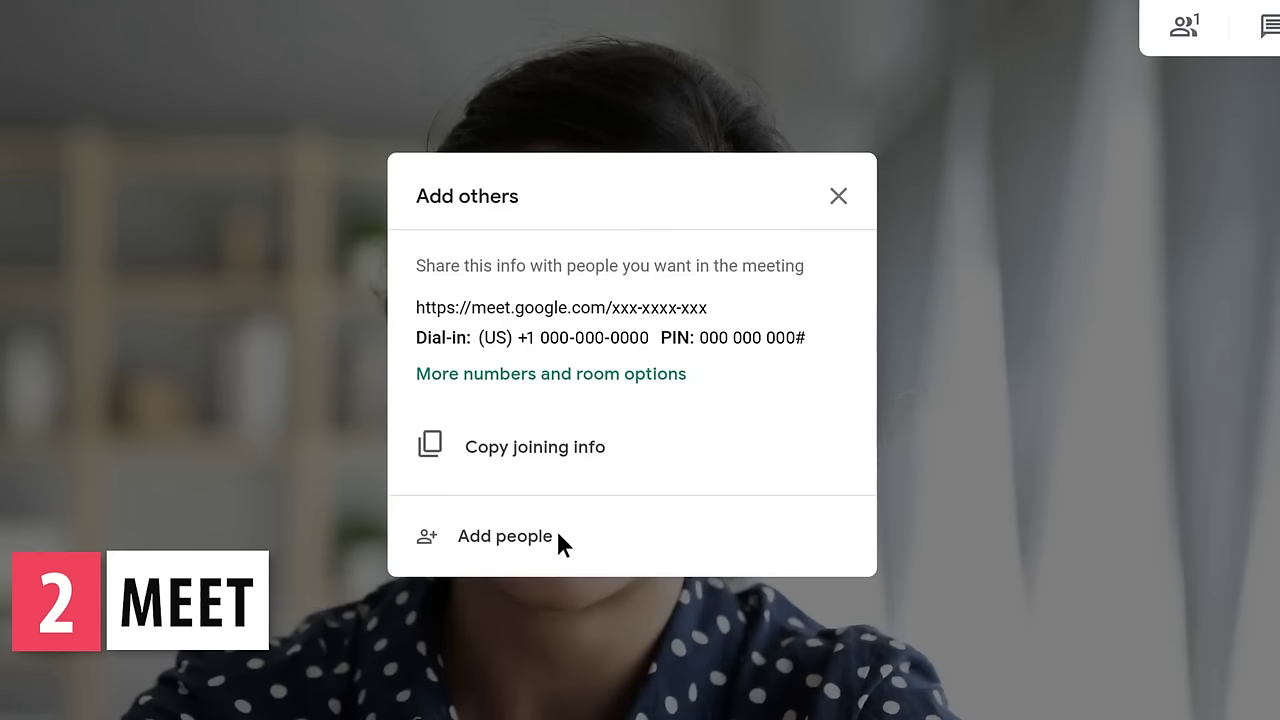
pyautogui.click(550, 537)
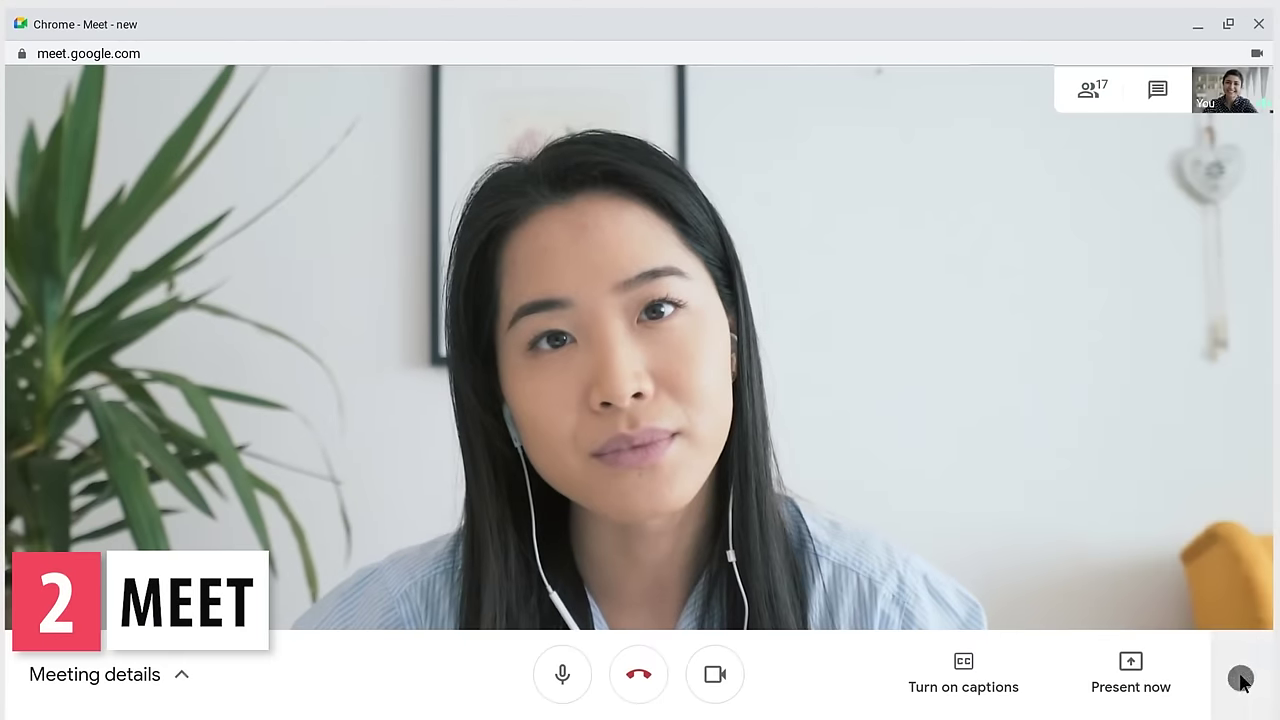
# Change the meeting layout to Tiled
pyautogui.click(1241, 679)
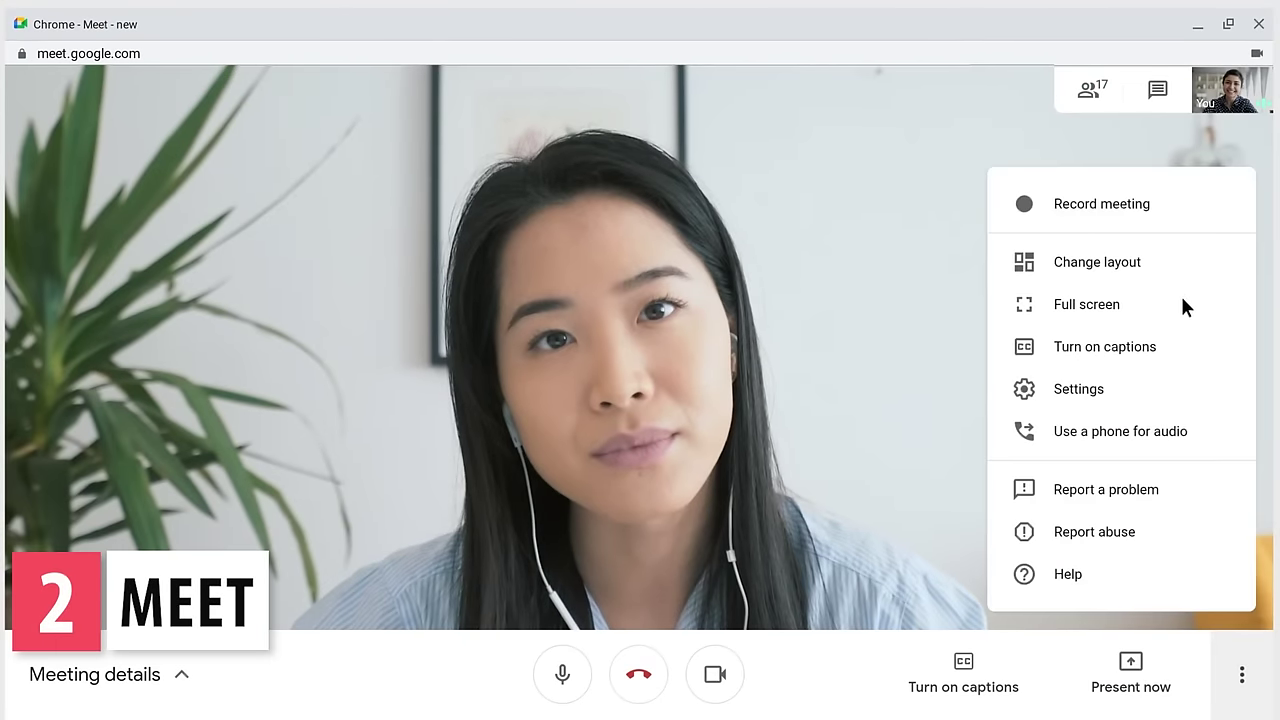
pyautogui.click(1175, 260)
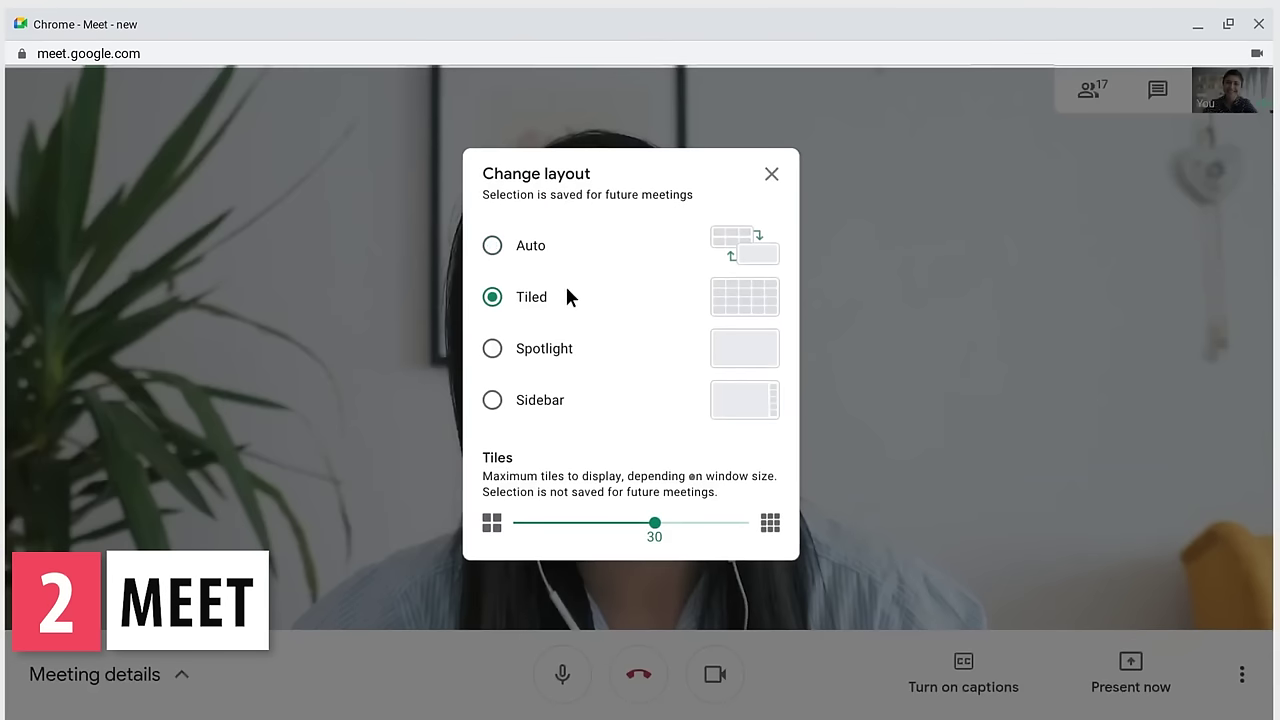
pyautogui.click(492, 297)
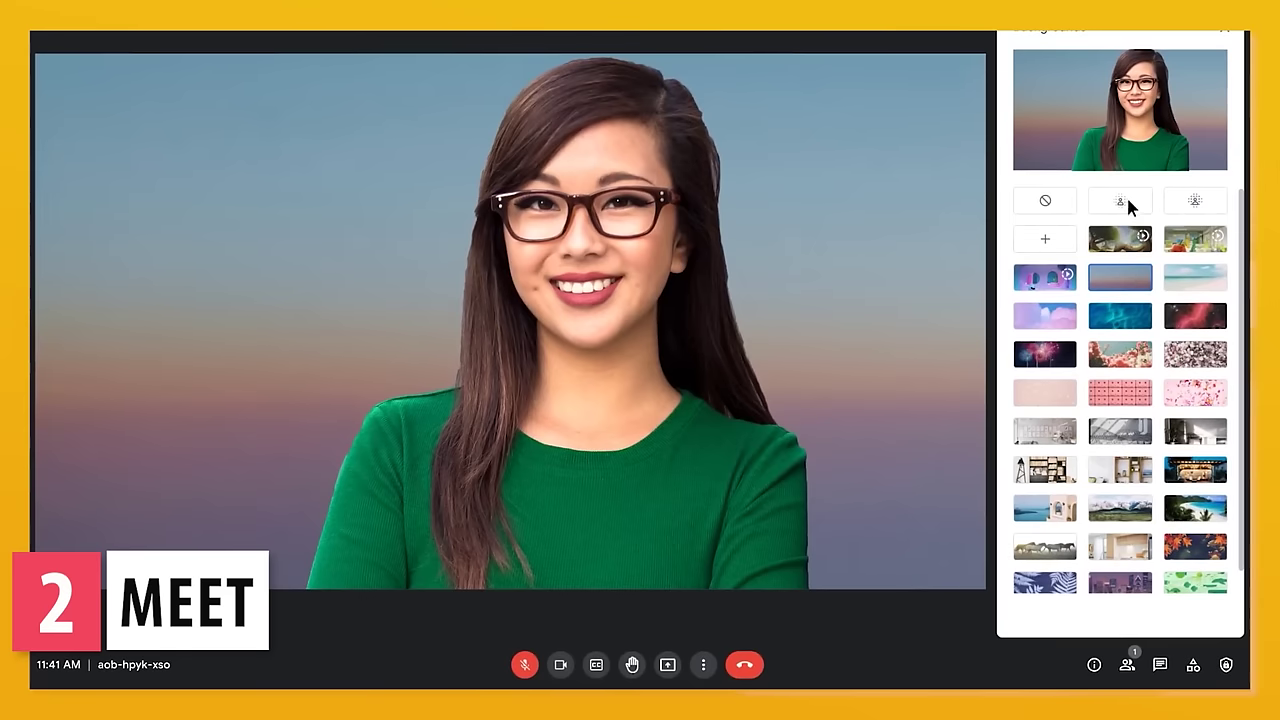
# Apply a background blur effect in the call and open the Breakout rooms activity
pyautogui.click(1126, 196)
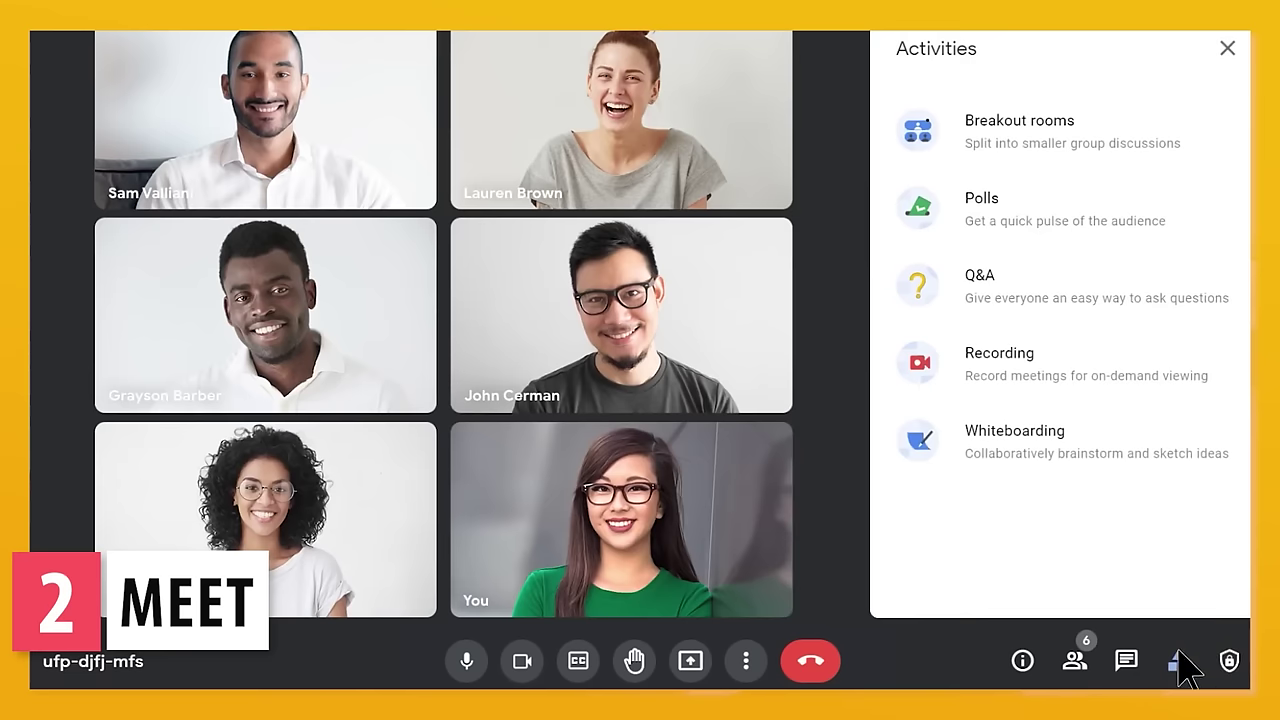
pyautogui.click(1192, 140)
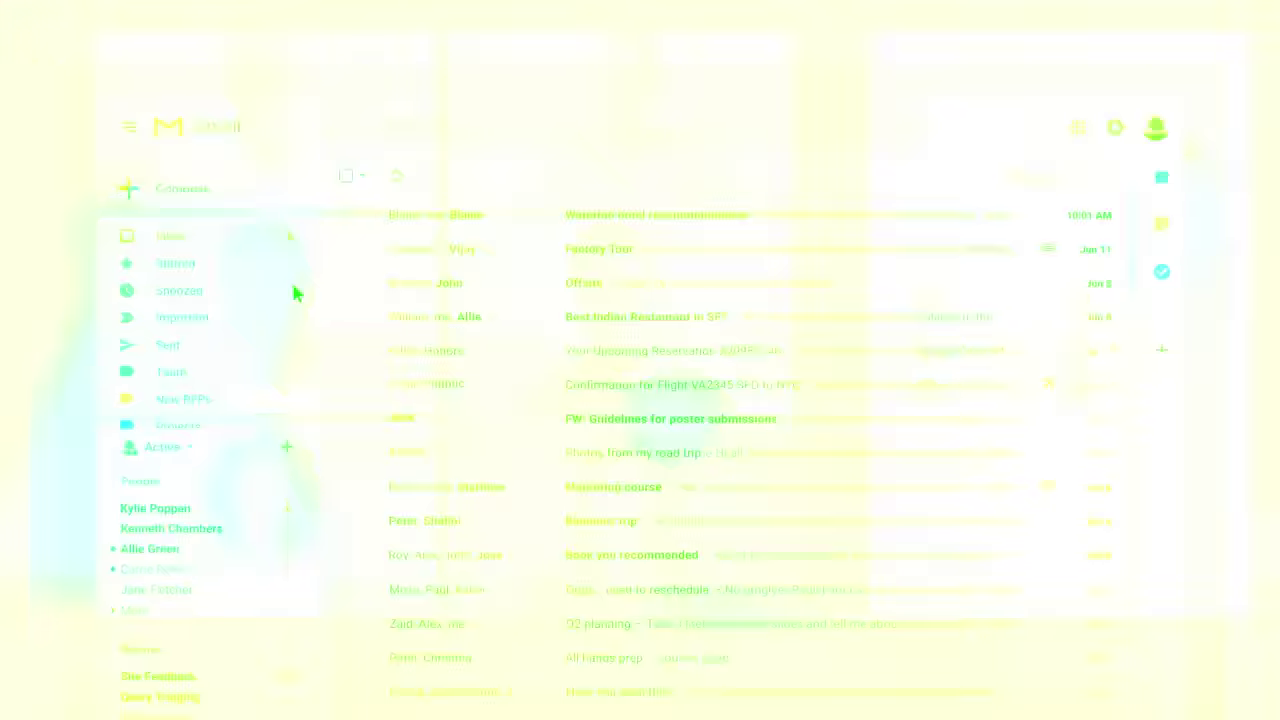
# Switch to Gmail, open the first contact's chat and write the reply "Do you want to send them over, or should we"
pyautogui.click(176, 508)
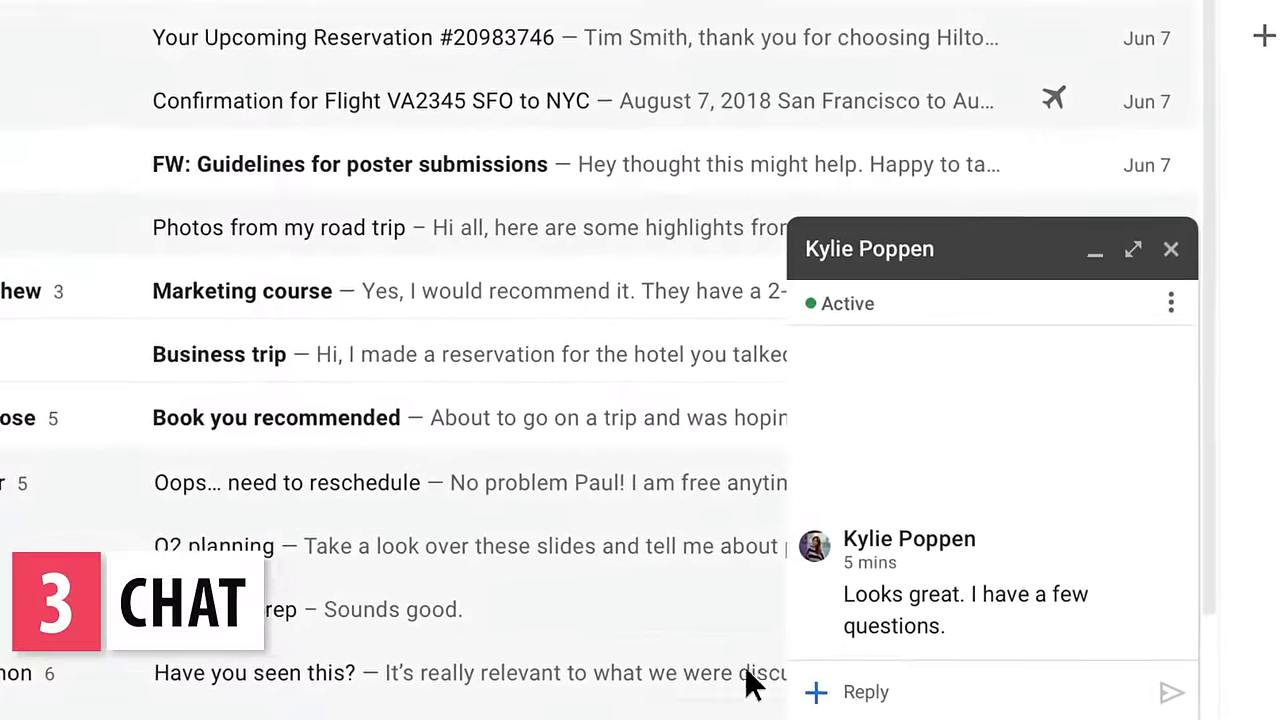
pyautogui.click(934, 703)
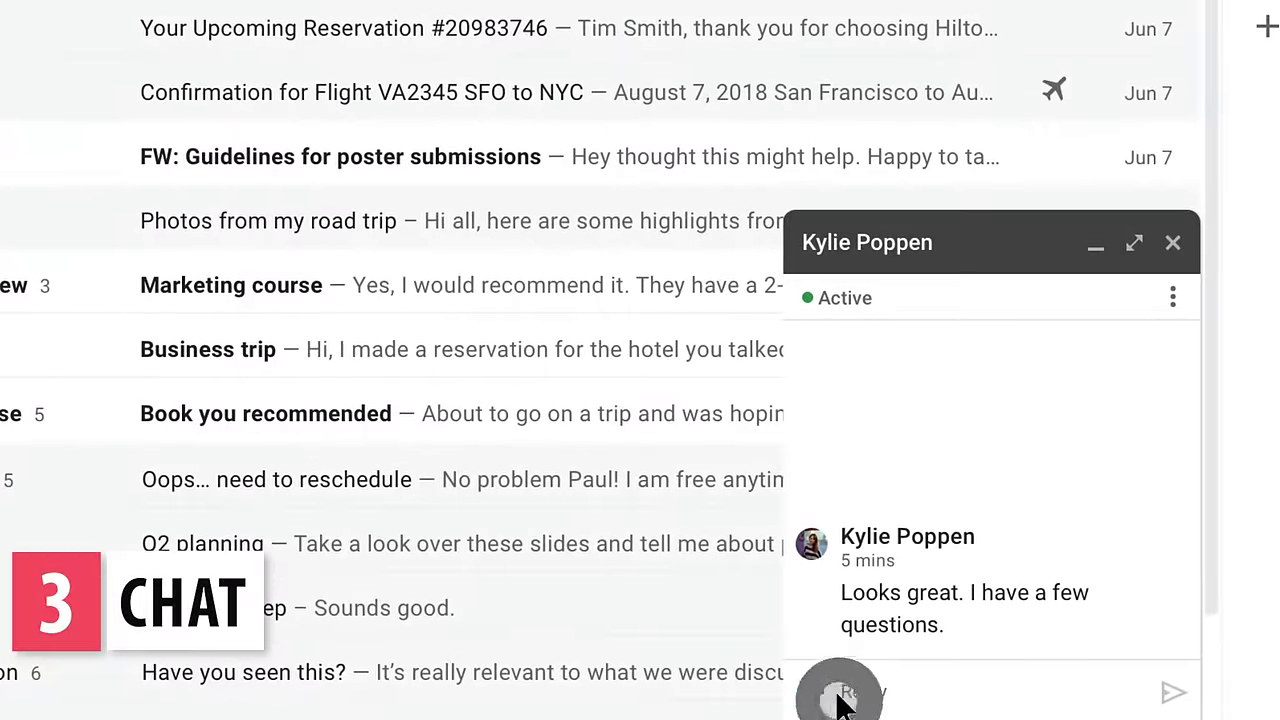
pyautogui.write('Do you want to send them over, or should we')
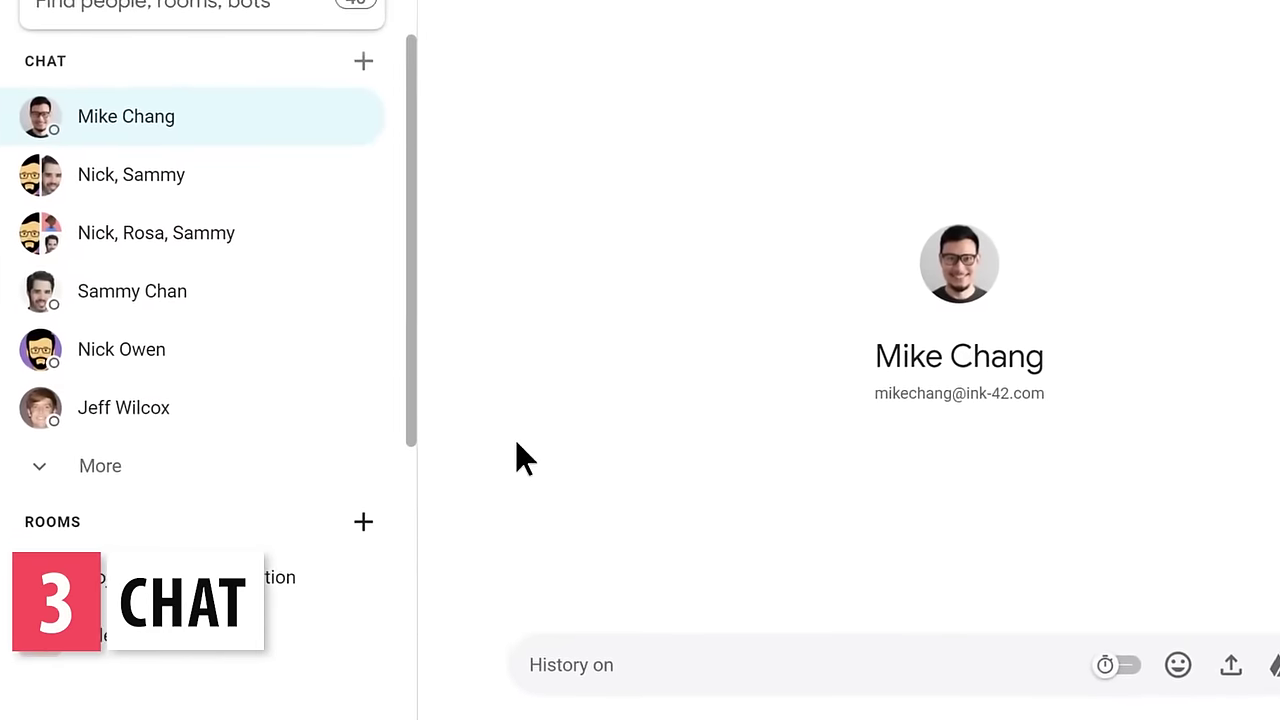
# Switch to Google Chat and create a room named "Analytics Team" with email notifications enabled
pyautogui.click(363, 526)
pyautogui.write('Analytics Team')
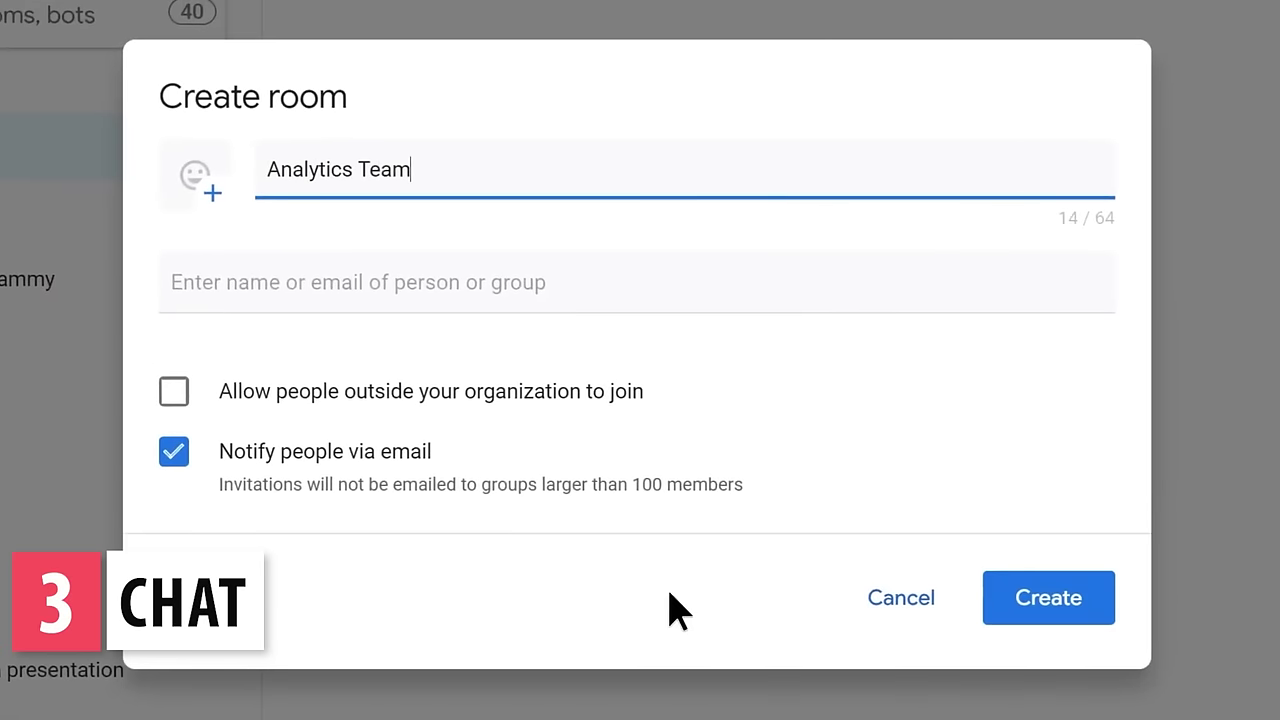
pyautogui.click(1029, 591)
pyautogui.click(926, 380)
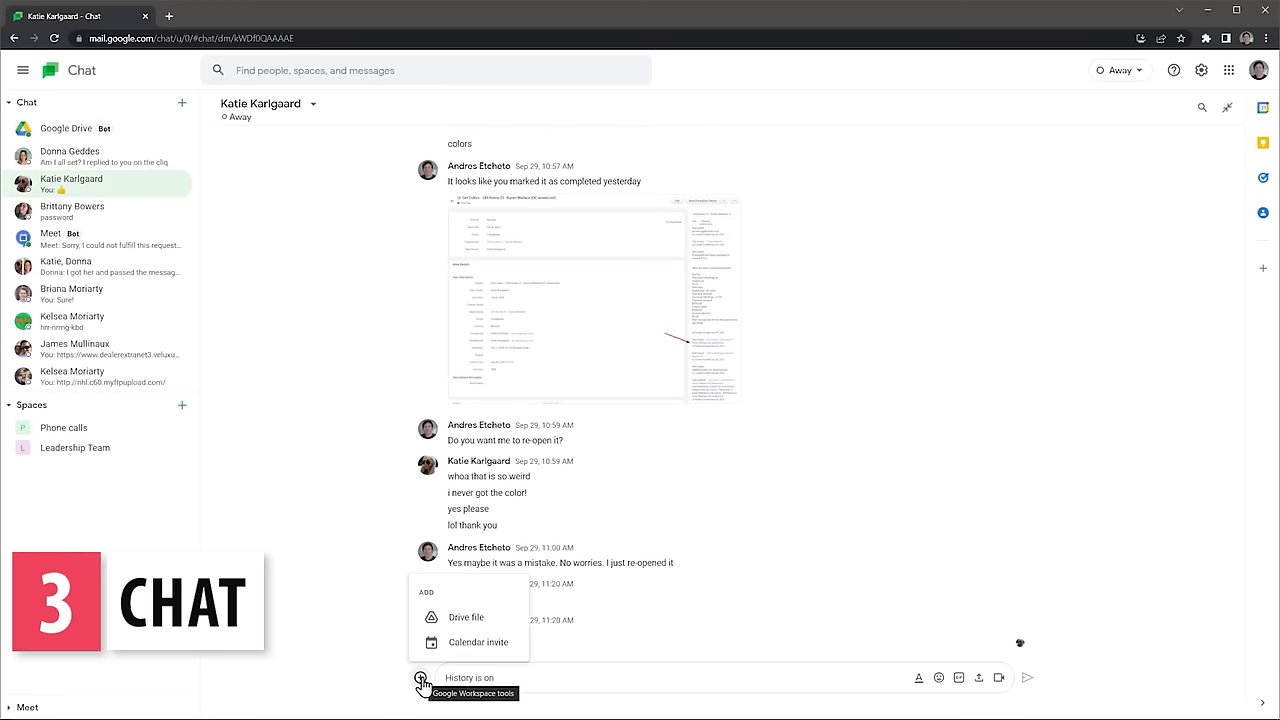
# Show the message formatting options and look over the emoji picker in the direct chat
pyautogui.click(918, 678)
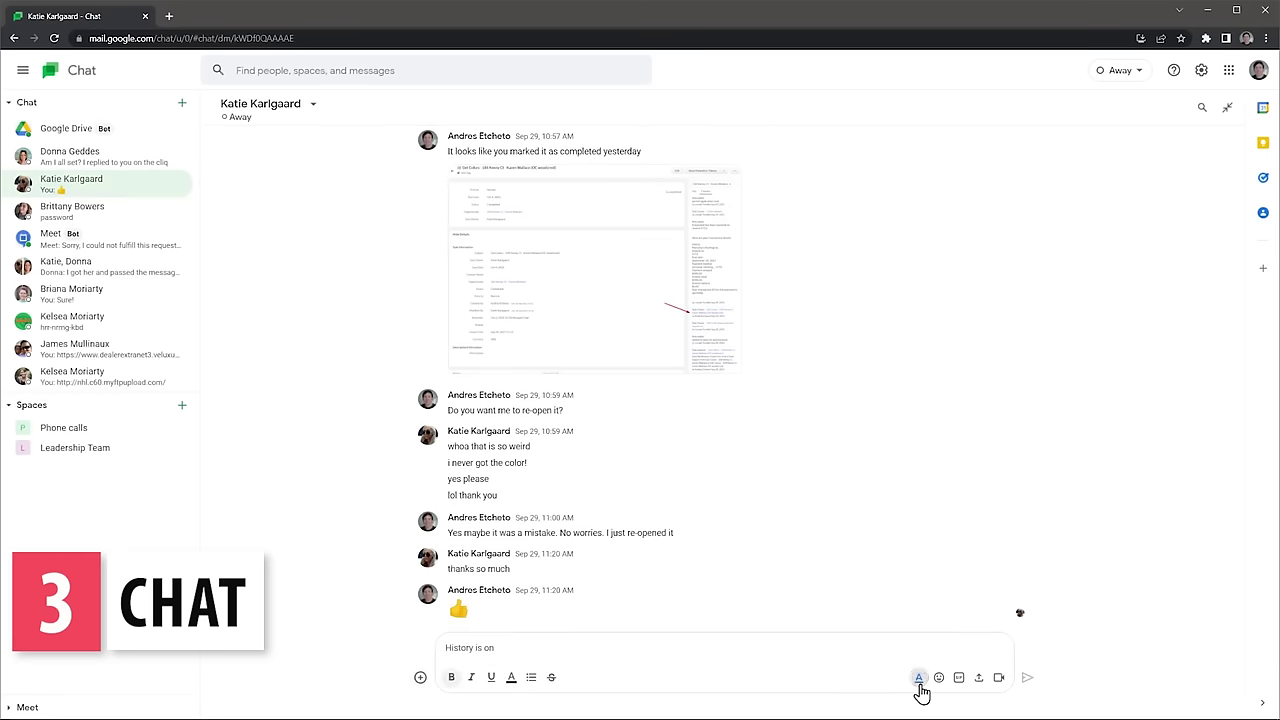
pyautogui.click(939, 678)
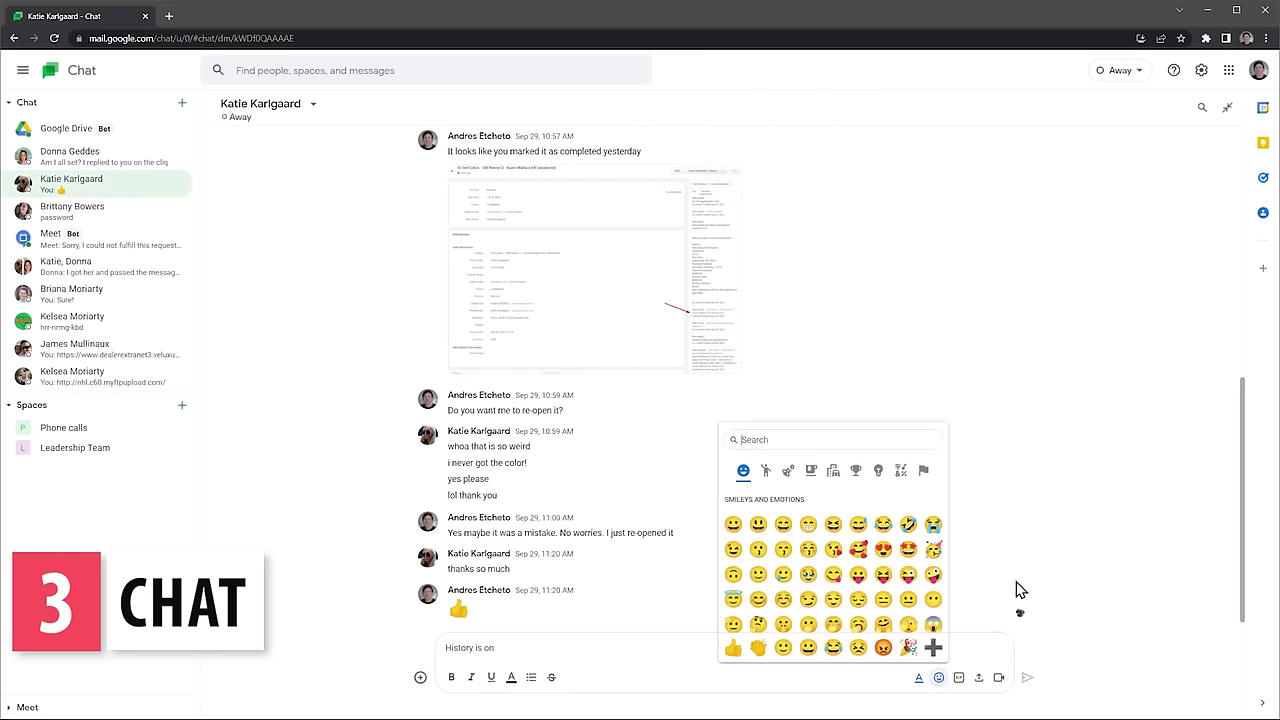
pyautogui.click(1031, 582)
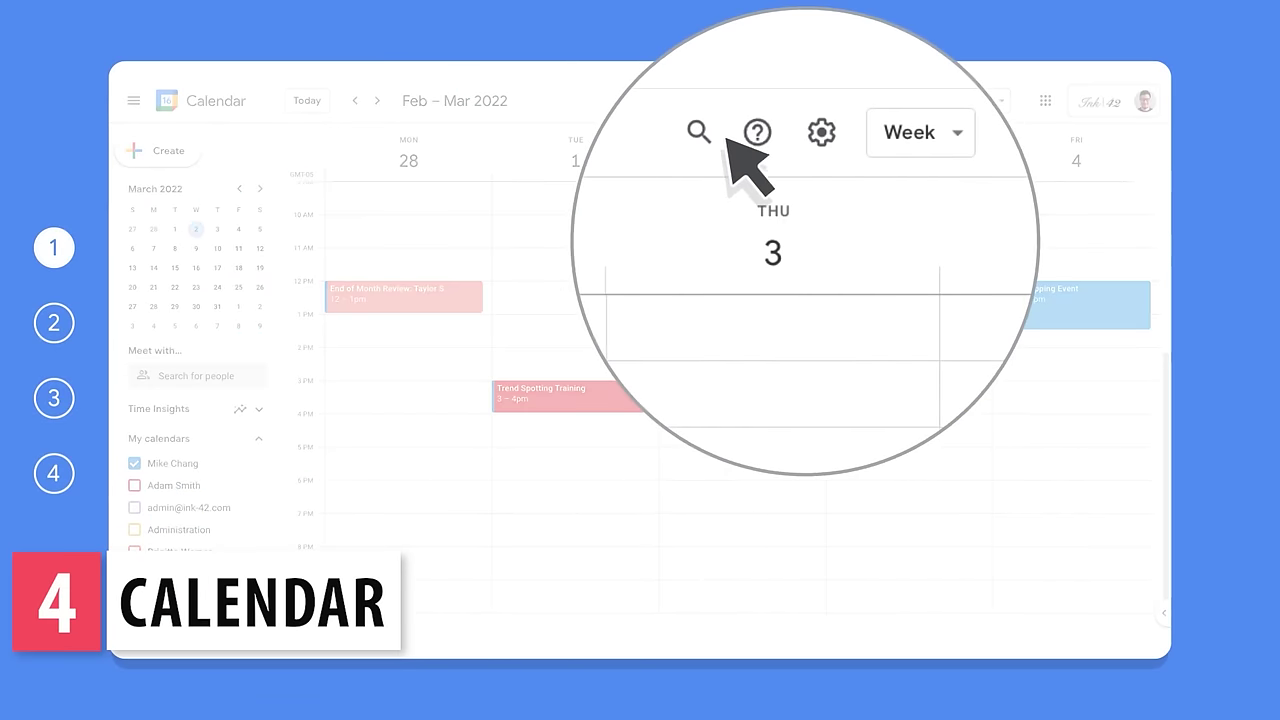
# Switch to Google Calendar and open its general settings page
pyautogui.click(822, 131)
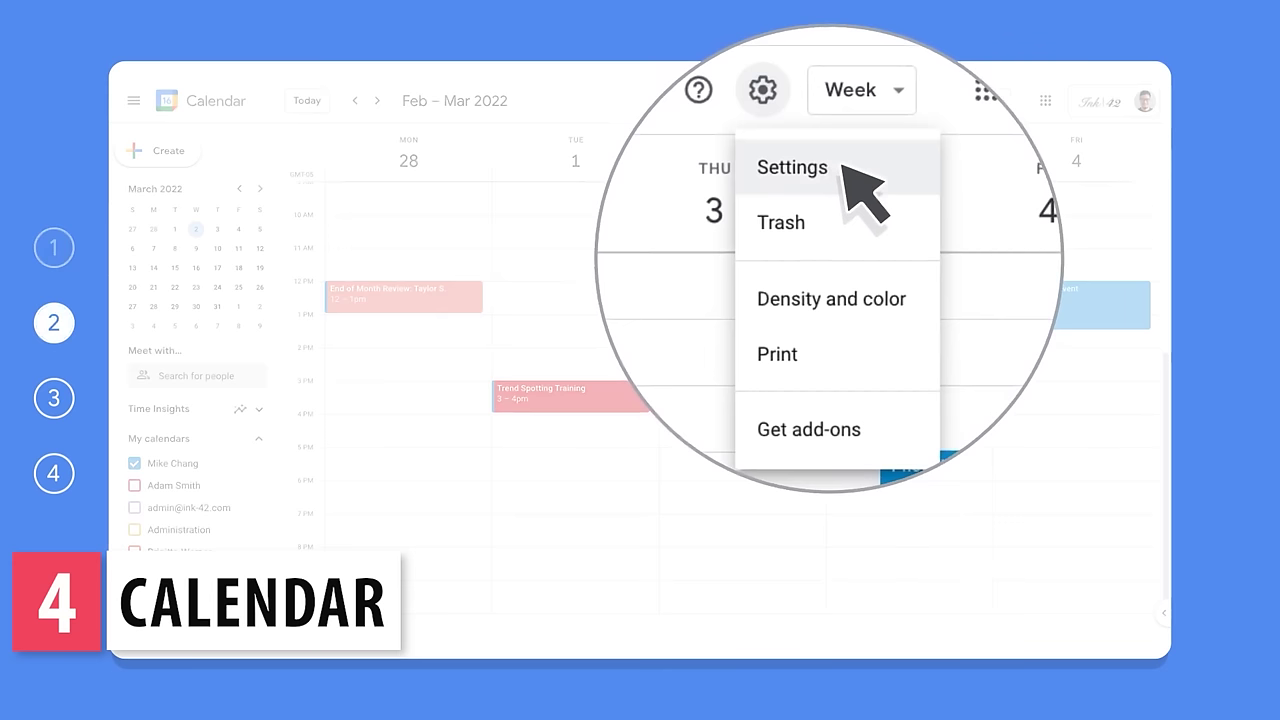
pyautogui.click(845, 170)
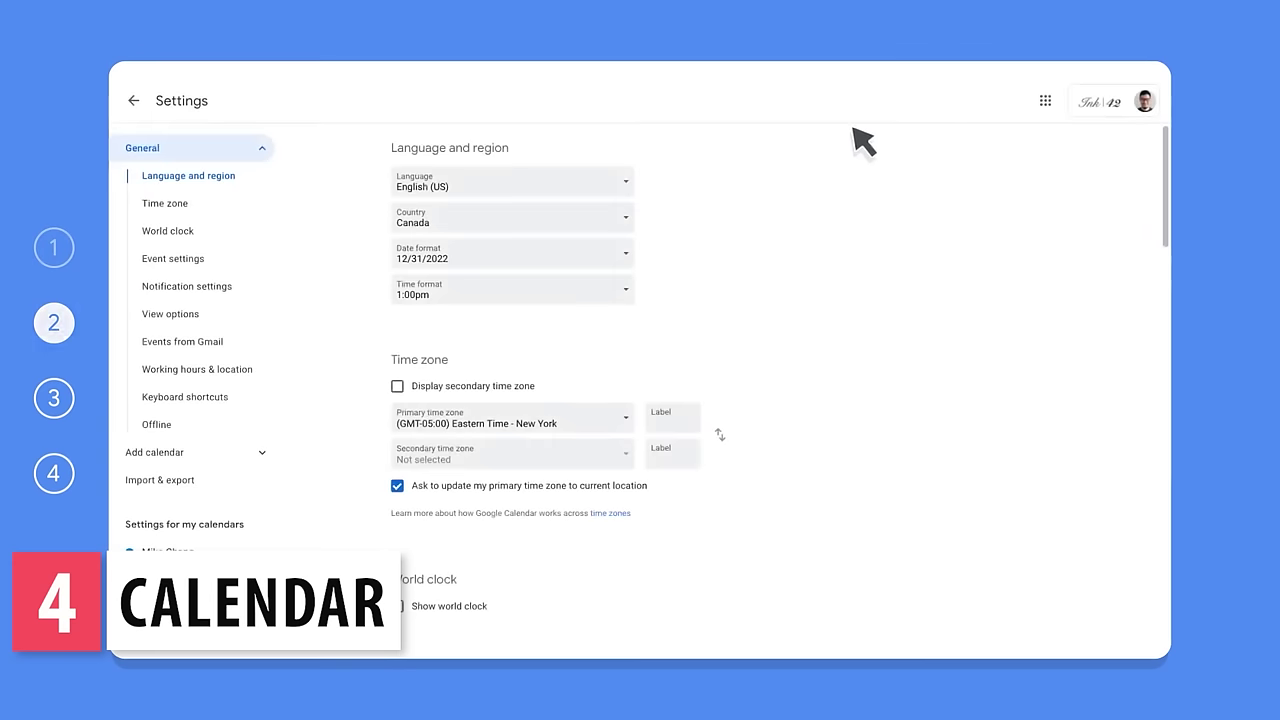
# Create and save an event titled "Meeting" on Wednesday, March 30 from 10:00am to 2:30pm
pyautogui.moveTo(483, 288); pyautogui.dragTo(482, 462)
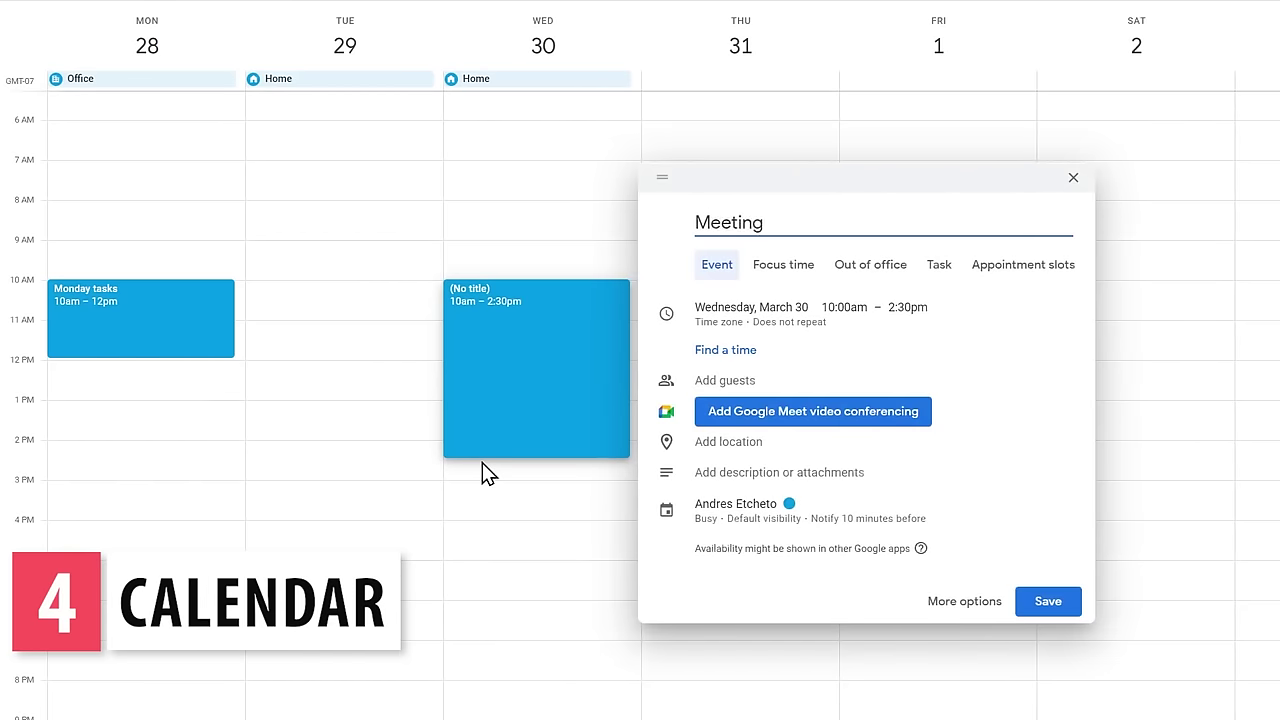
pyautogui.click(1050, 603)
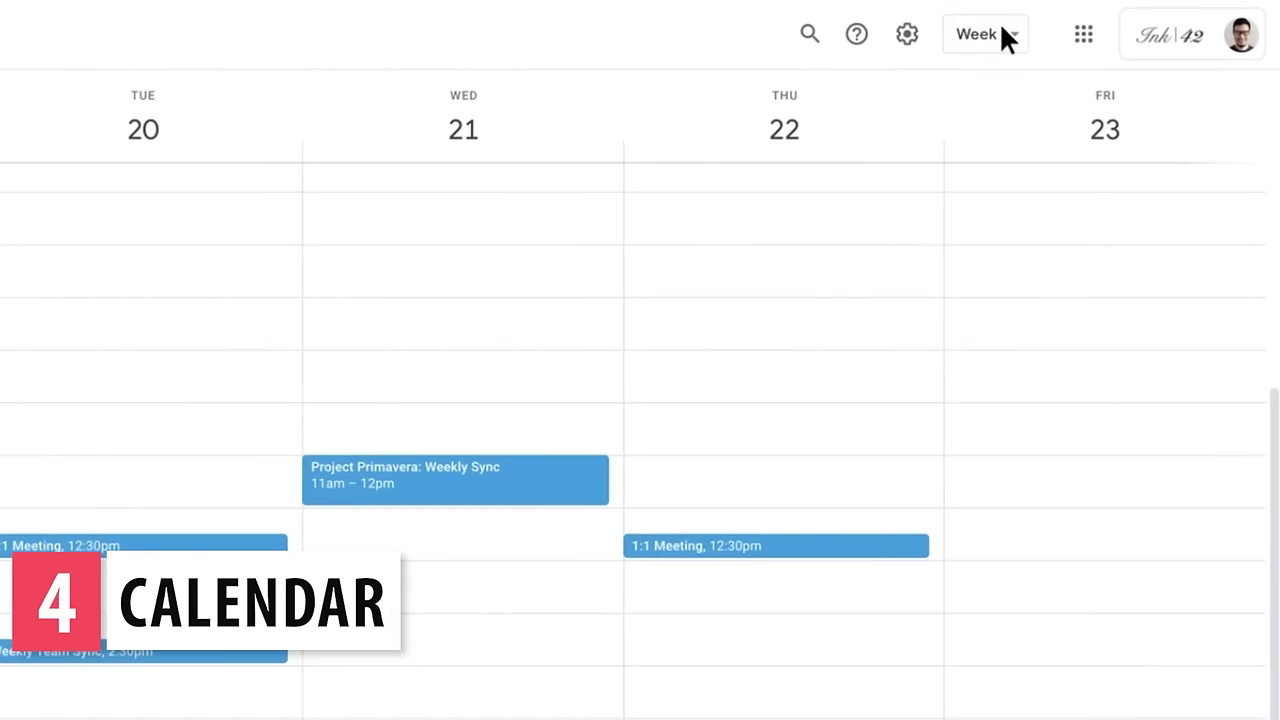
# Switch the calendar to the Day view and show the calendar's settings options
pyautogui.click(1001, 30)
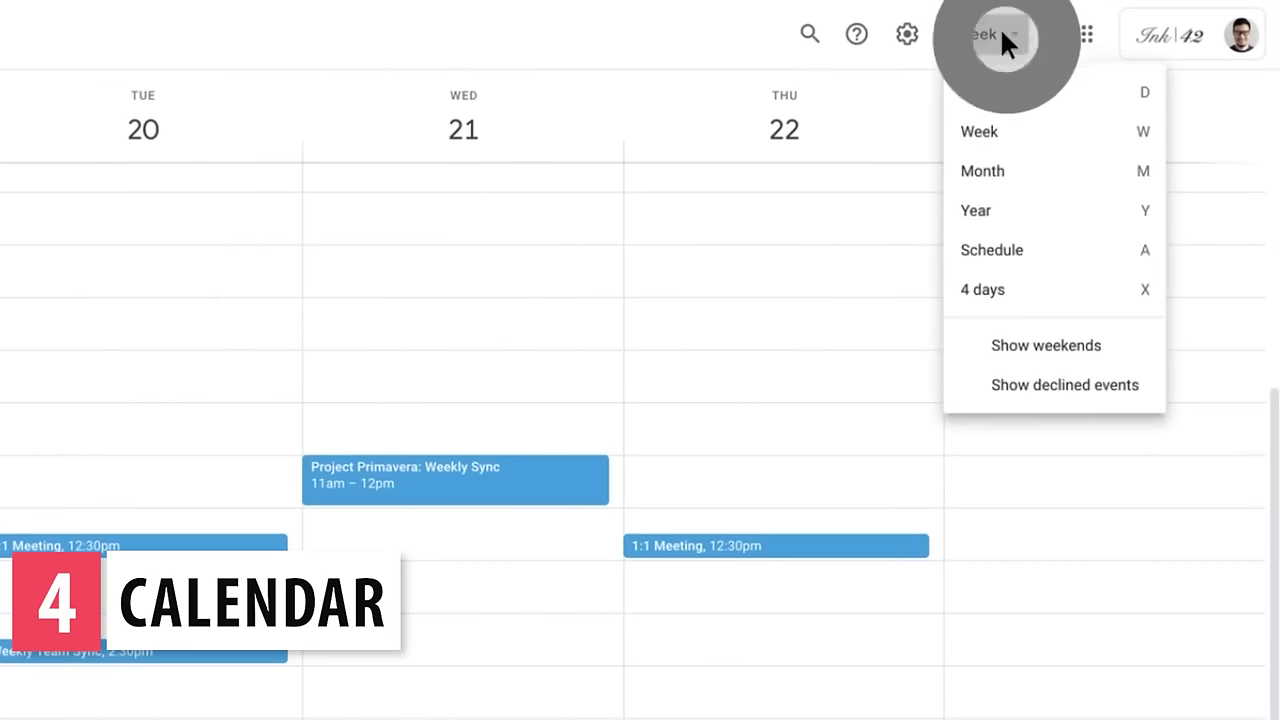
pyautogui.click(1035, 92)
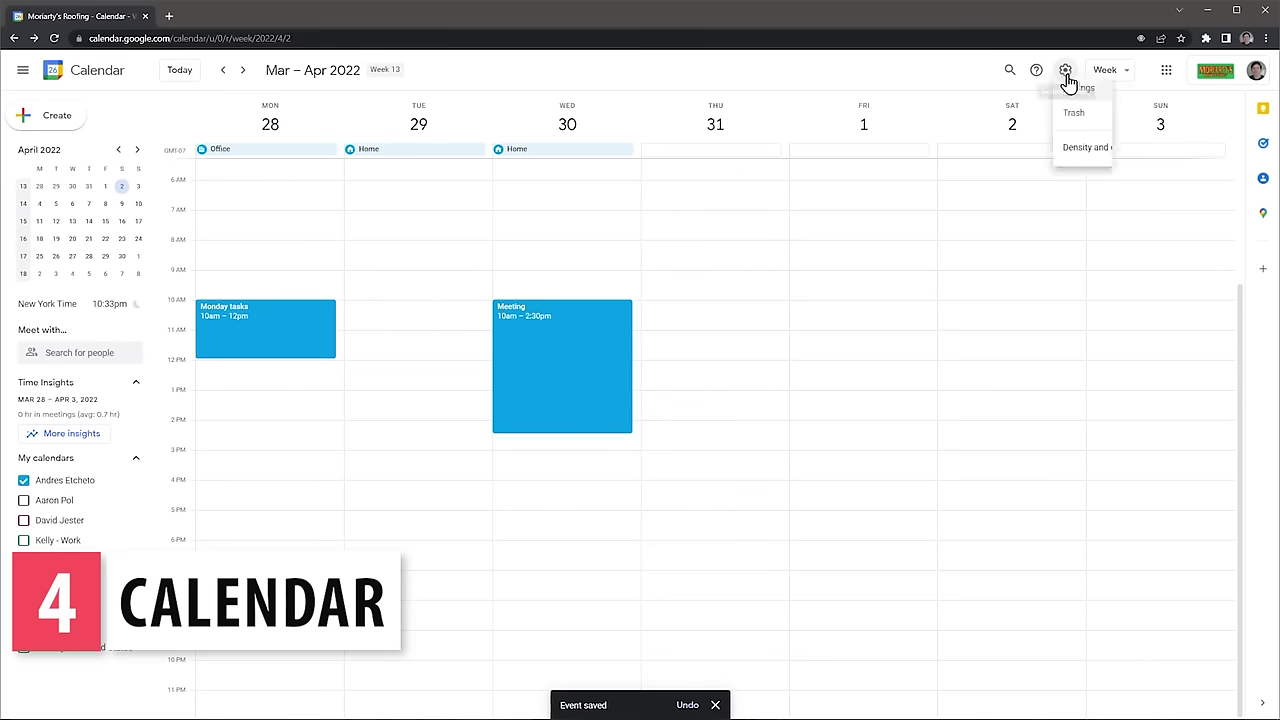
pyautogui.click(1070, 104)
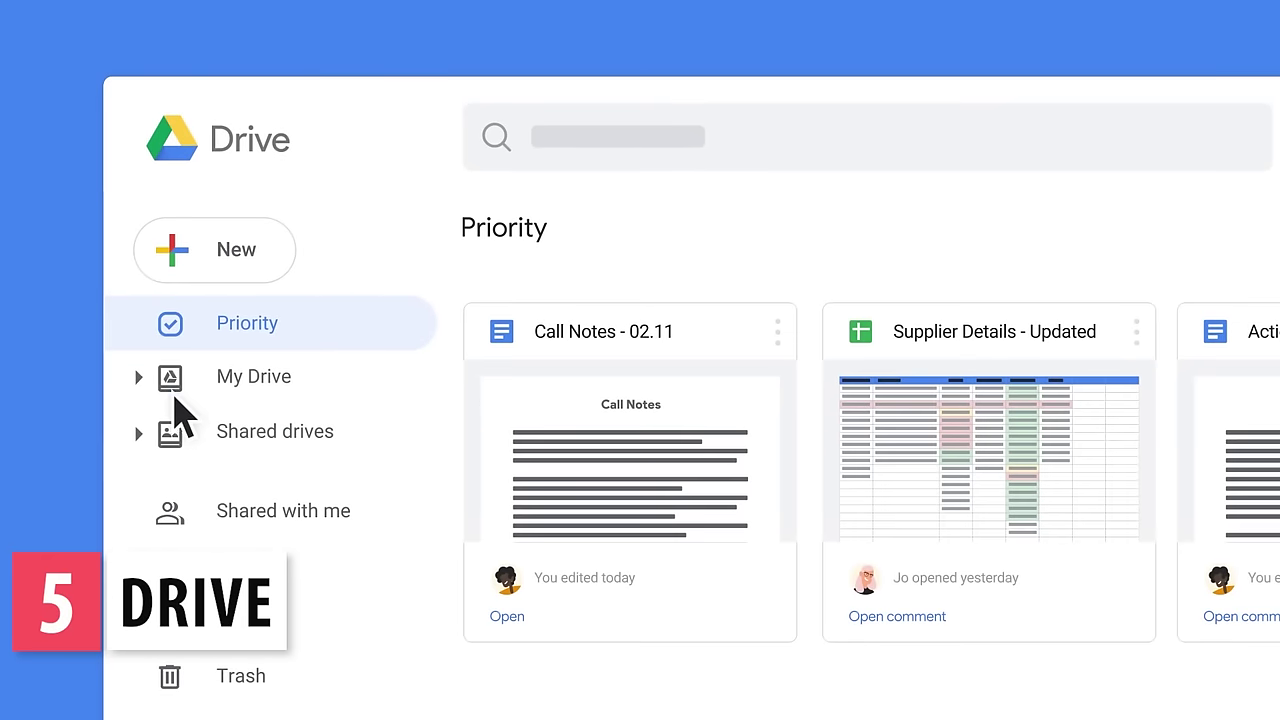
# Switch to Google Drive, browse My Drive and the Brand Identity shared drive, and open Drive from the desktop
pyautogui.click(175, 390)
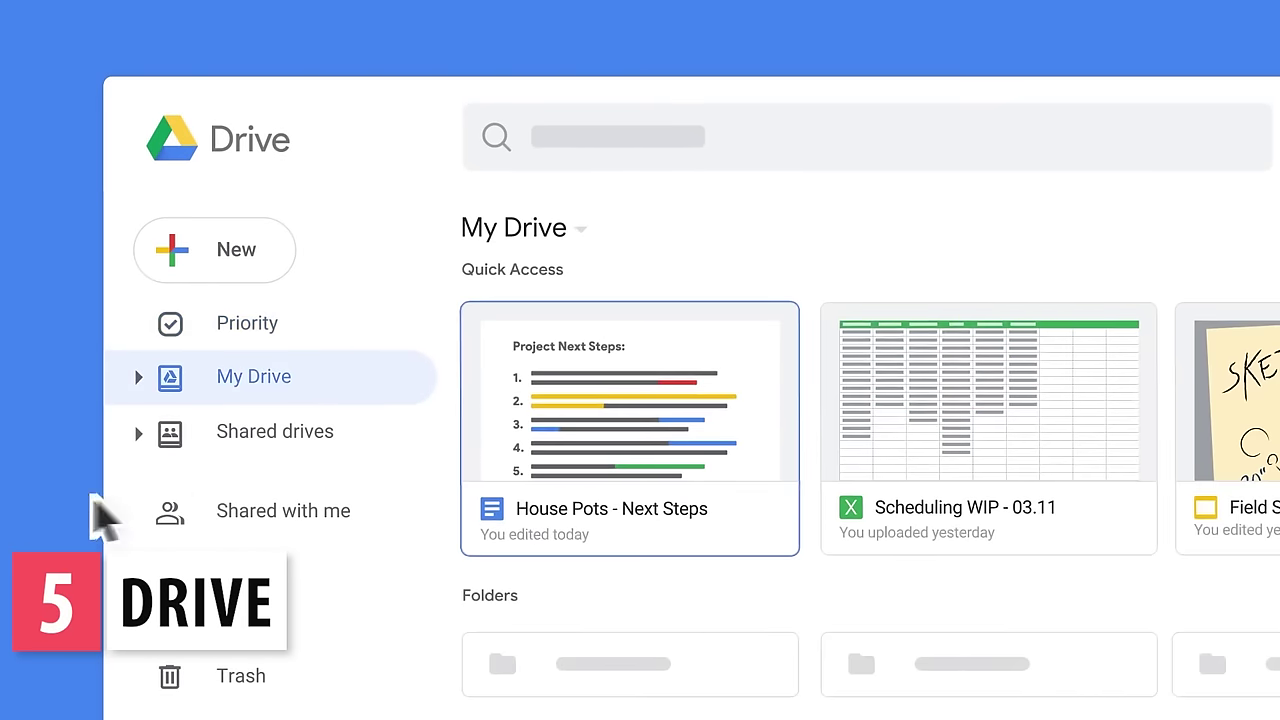
pyautogui.click(166, 452)
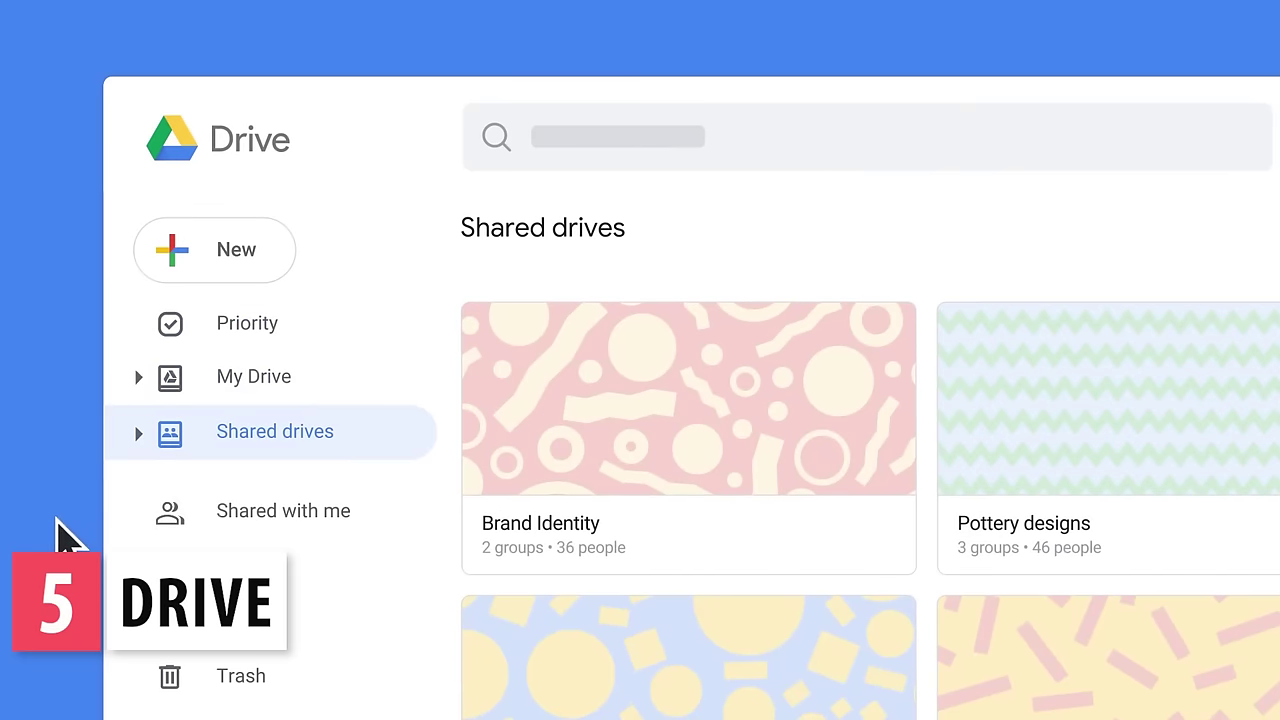
pyautogui.click(648, 550)
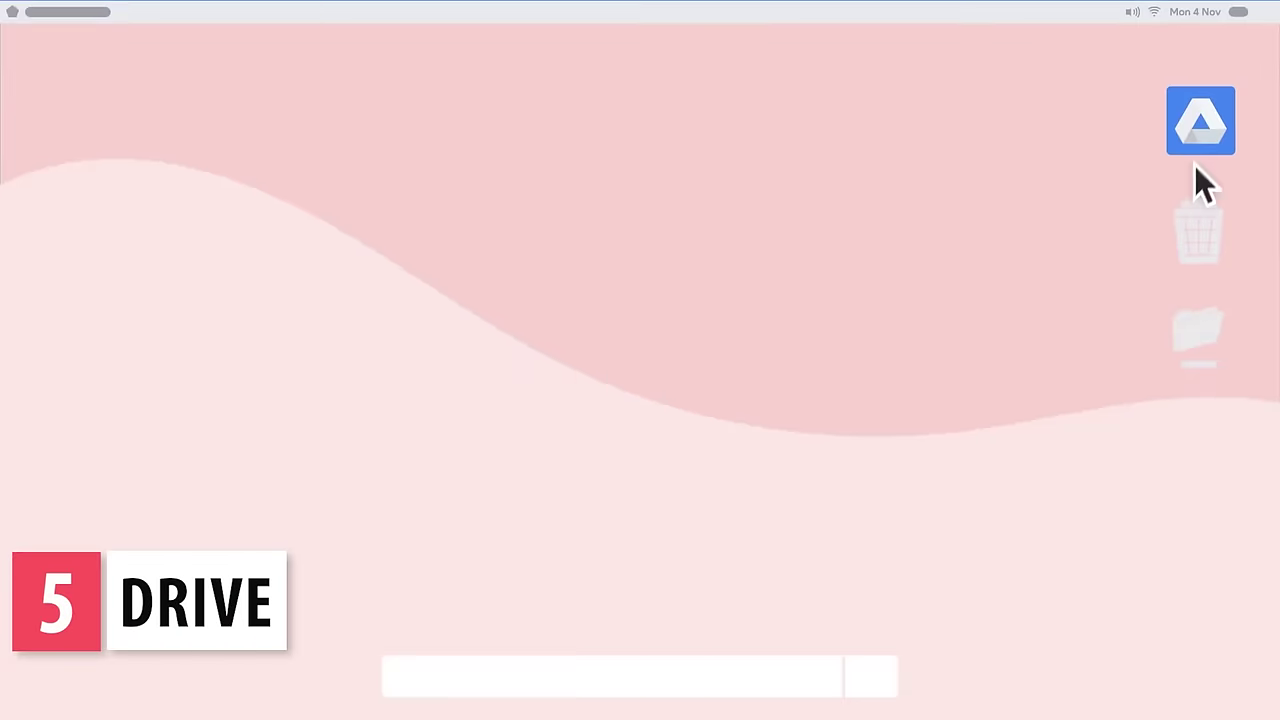
pyautogui.click(1200, 142)
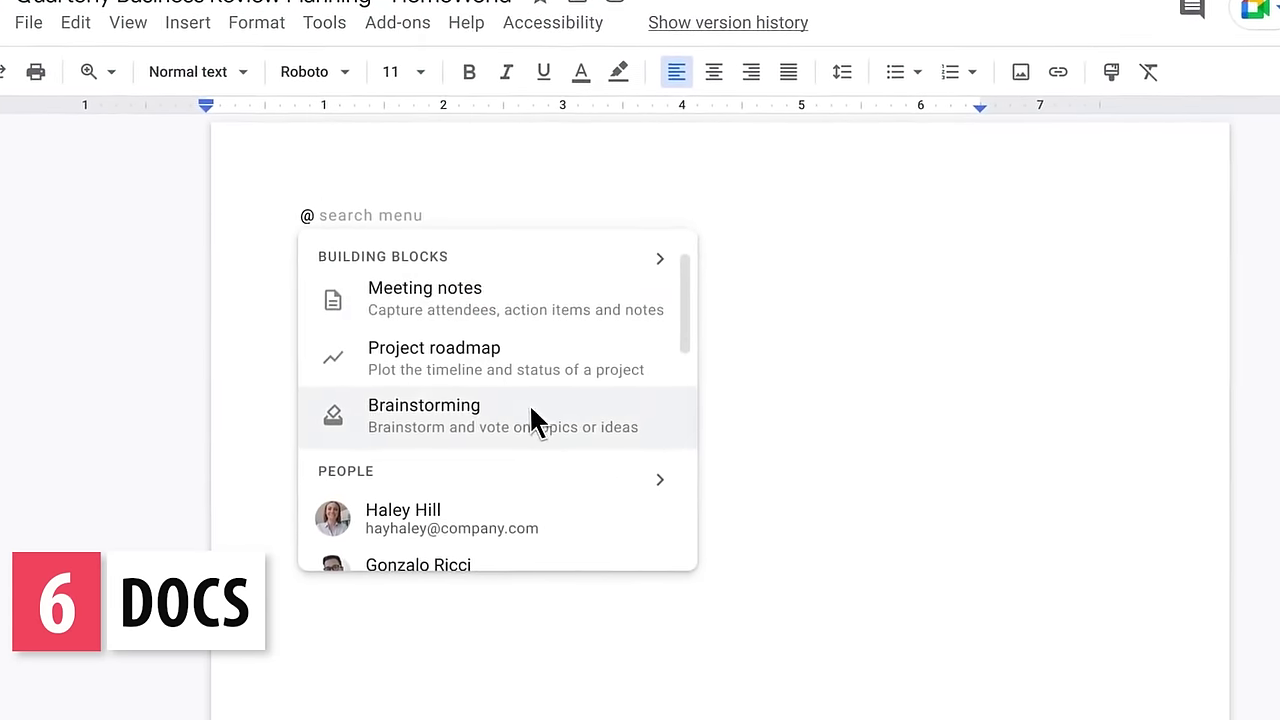
# In Google Docs, insert the Brainstorming building block and enter the goal "To Win the Online Spring Campaign Work for HomeWorld"
pyautogui.click(530, 418)
pyautogui.click(395, 215)
pyautogui.write('To Win the Online Spring Ca')
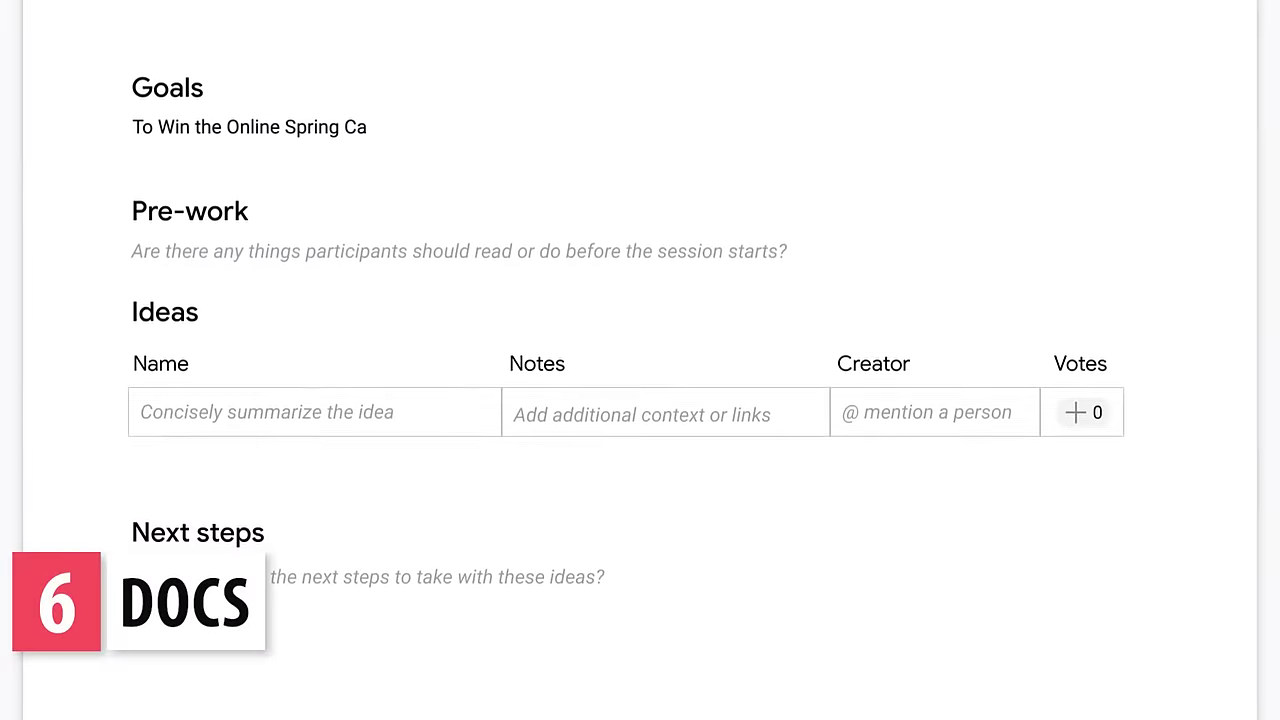
pyautogui.write('mpaign Work for HomeWorld')
# Fill in Pre-work with "Focus on", a file chip for HomeWorld Pitch Q1 2019, and "for what worked in our last pitch"
pyautogui.click(140, 251)
pyautogui.write('Focus on @')
pyautogui.press('Return')
pyautogui.write('for what worked in our last pitc')
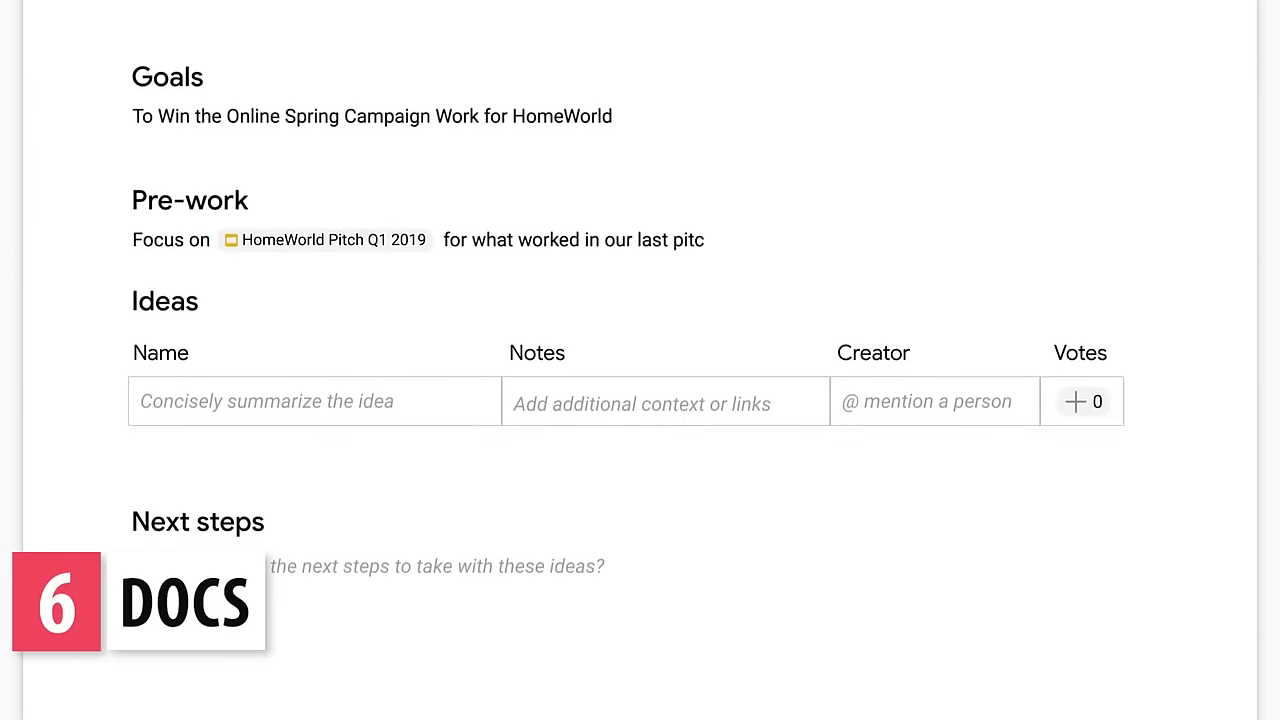
pyautogui.write('h')
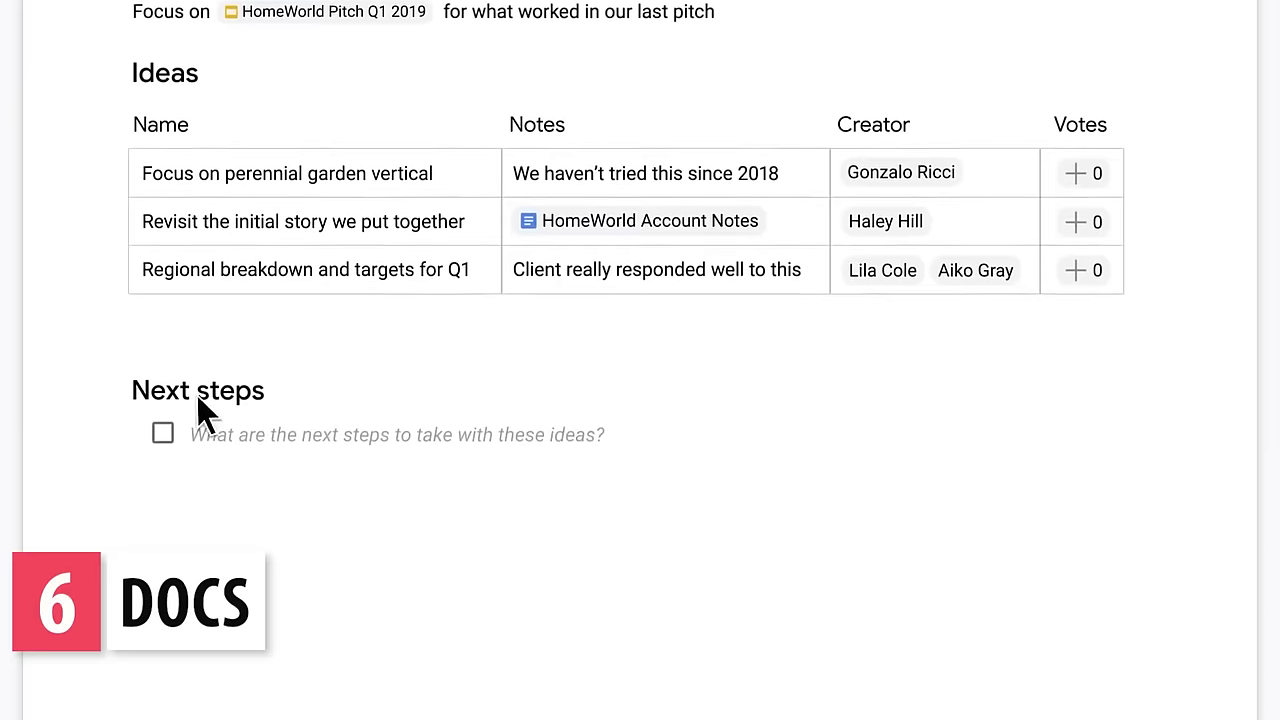
# Add the next step "Presenters need to figure out ordering:" with a mention of a presenter
pyautogui.click(200, 433)
pyautogui.write('Presenters need to figure out ordering: @')
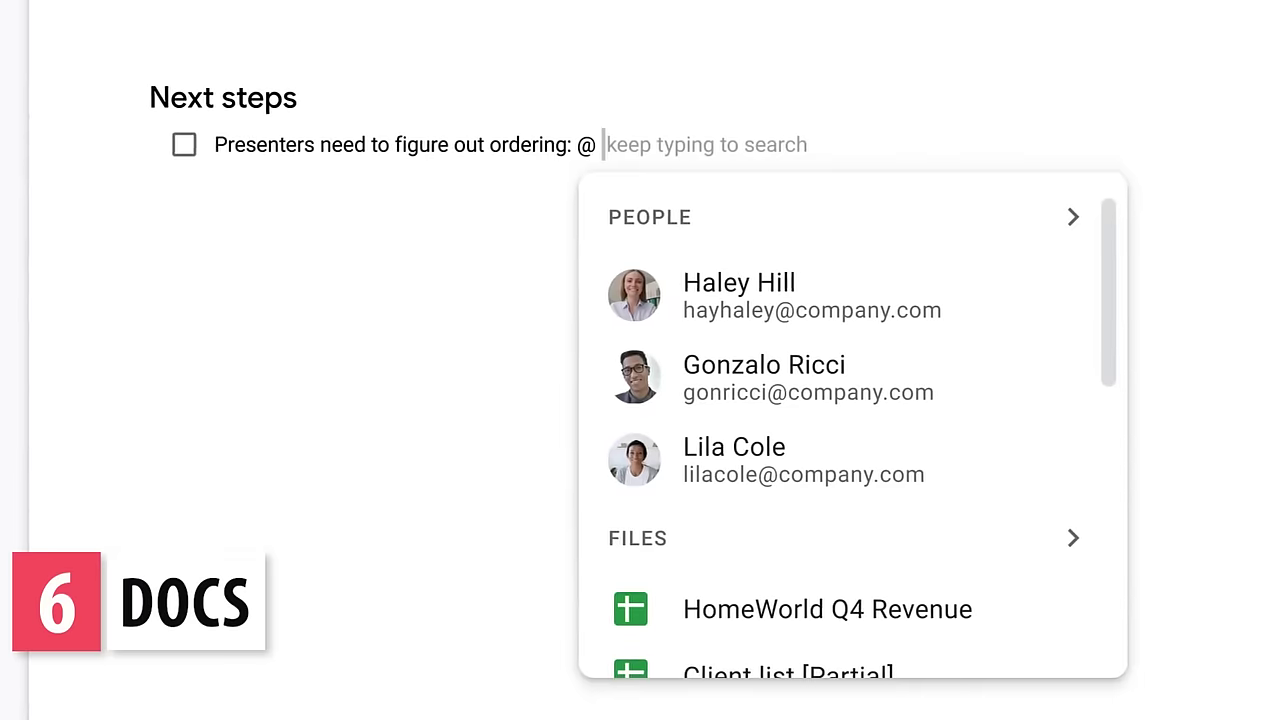
pyautogui.write('a')
pyautogui.click(863, 288)
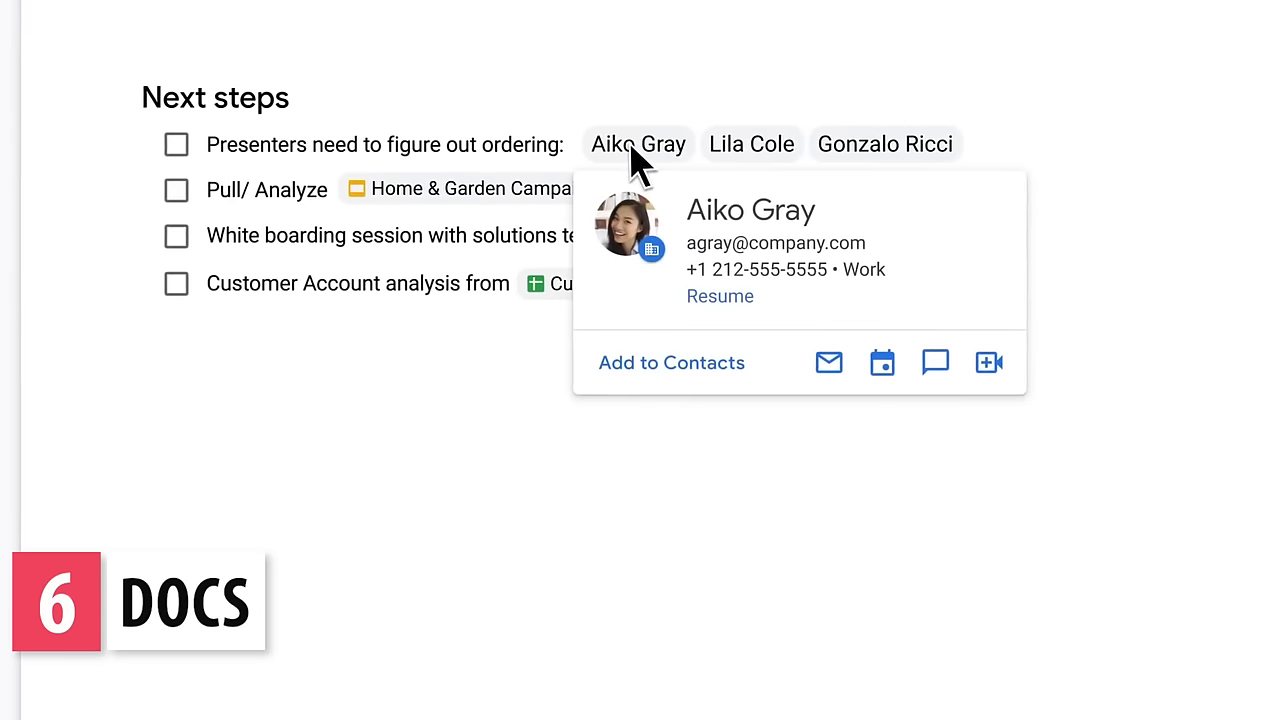
pyautogui.moveTo(499, 186)
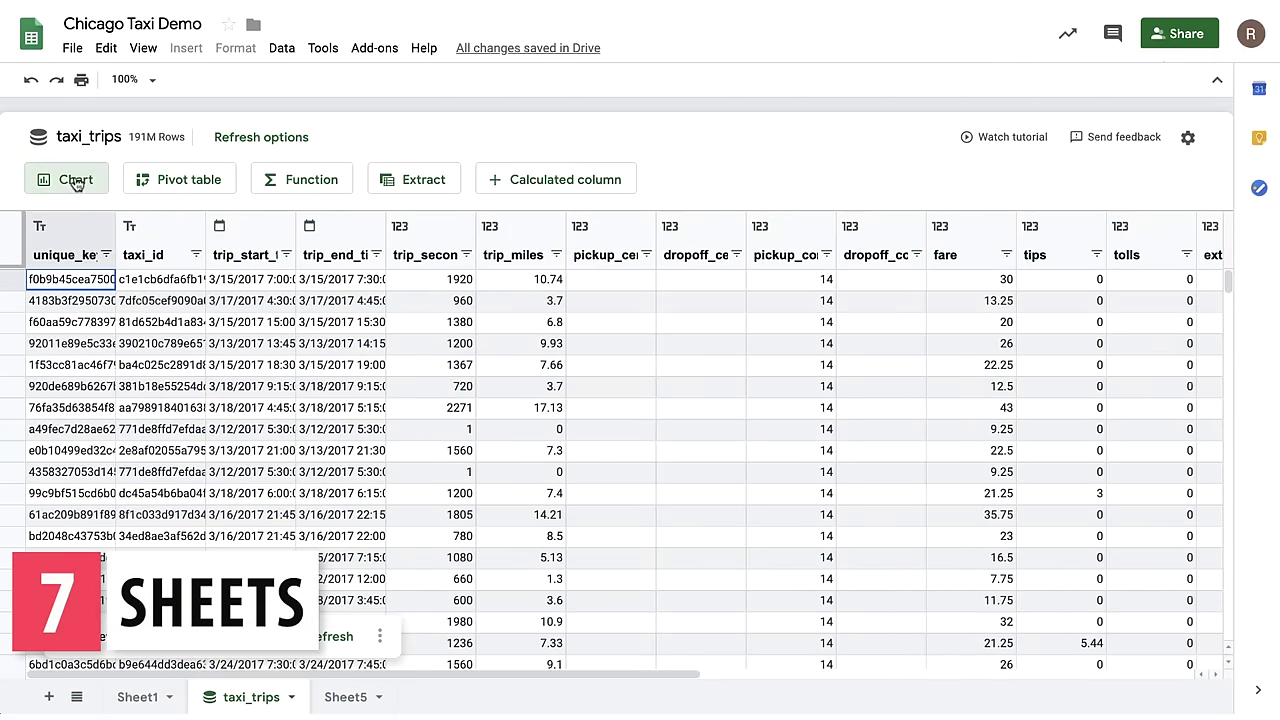
# In Google Sheets, create a chart from the taxi_trips data on a new sheet and set its type to pie chart
pyautogui.click(76, 181)
pyautogui.click(722, 474)
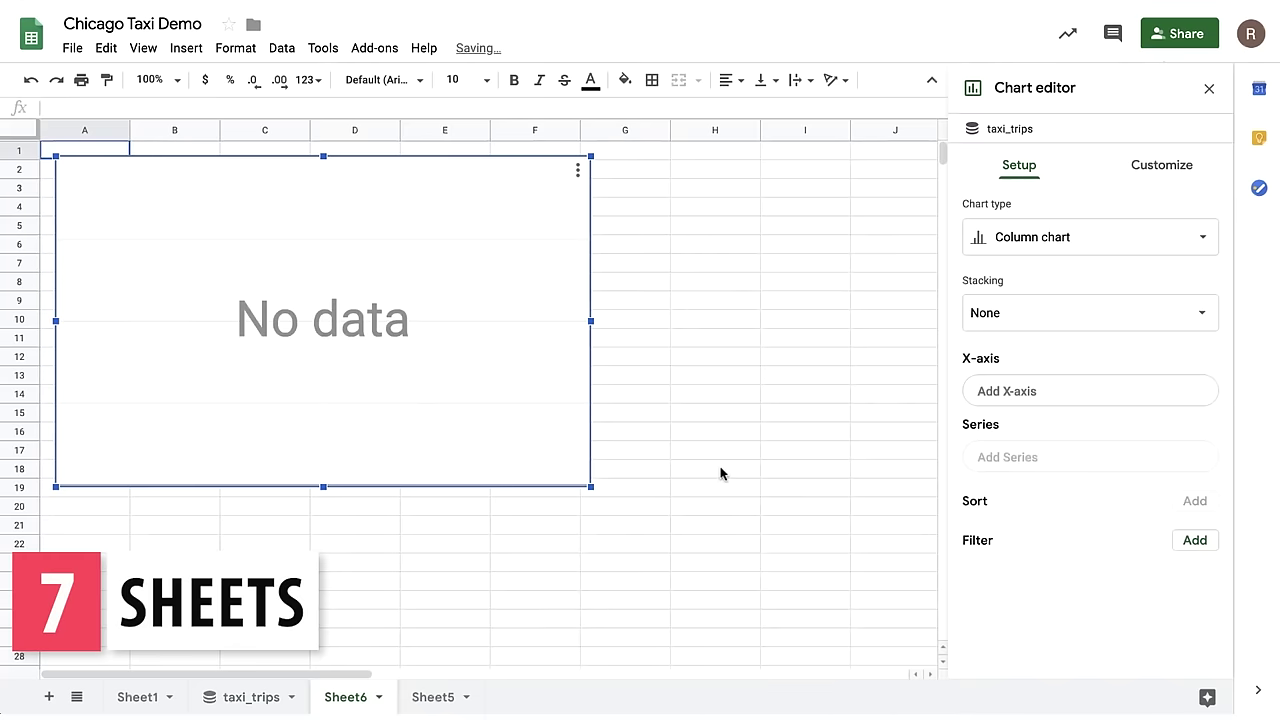
pyautogui.click(940, 237)
pyautogui.scroll(-3, 910, 348)
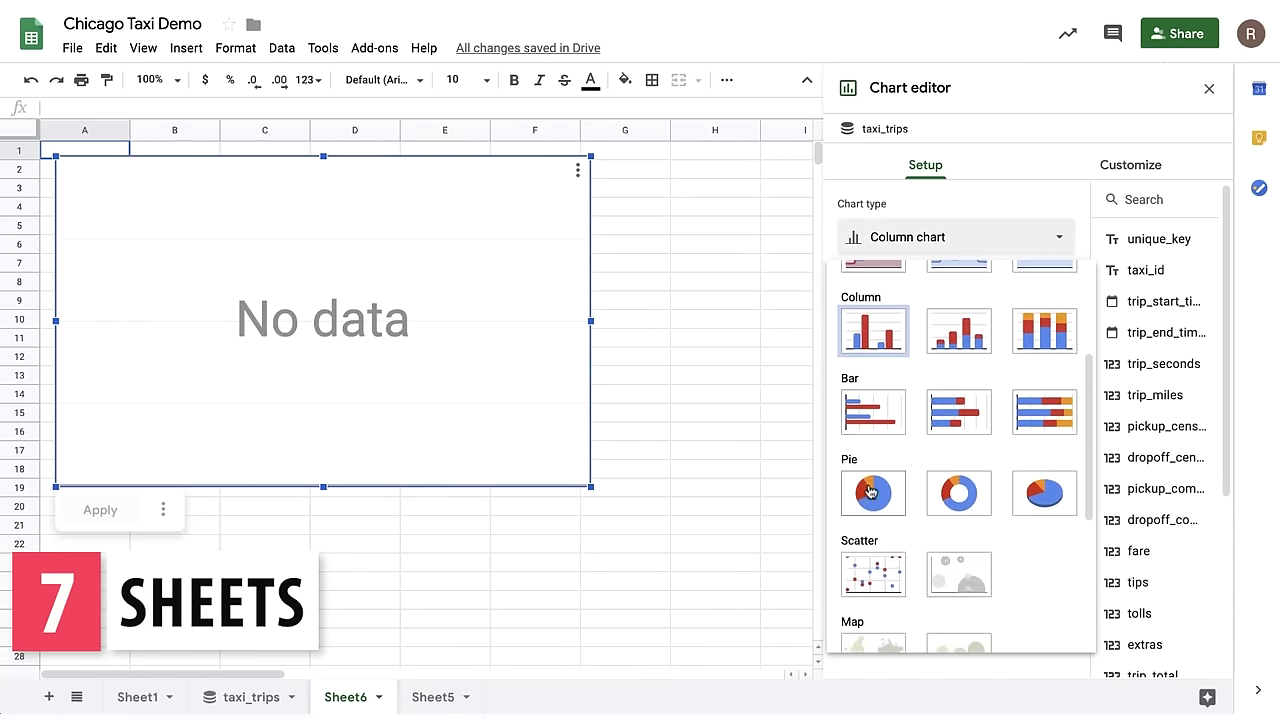
pyautogui.click(871, 491)
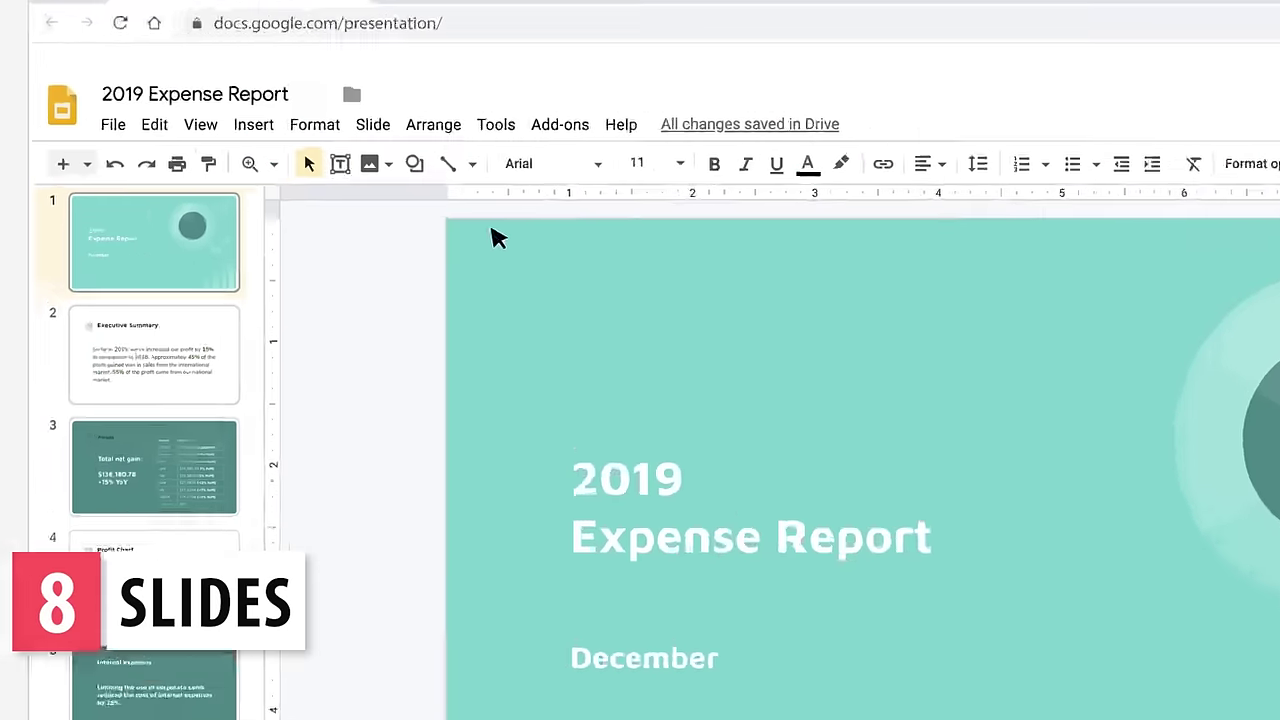
# Switch to Google Slides, open the 2019 Expense Report's theme for master editing, and select the master slide
pyautogui.click(310, 191)
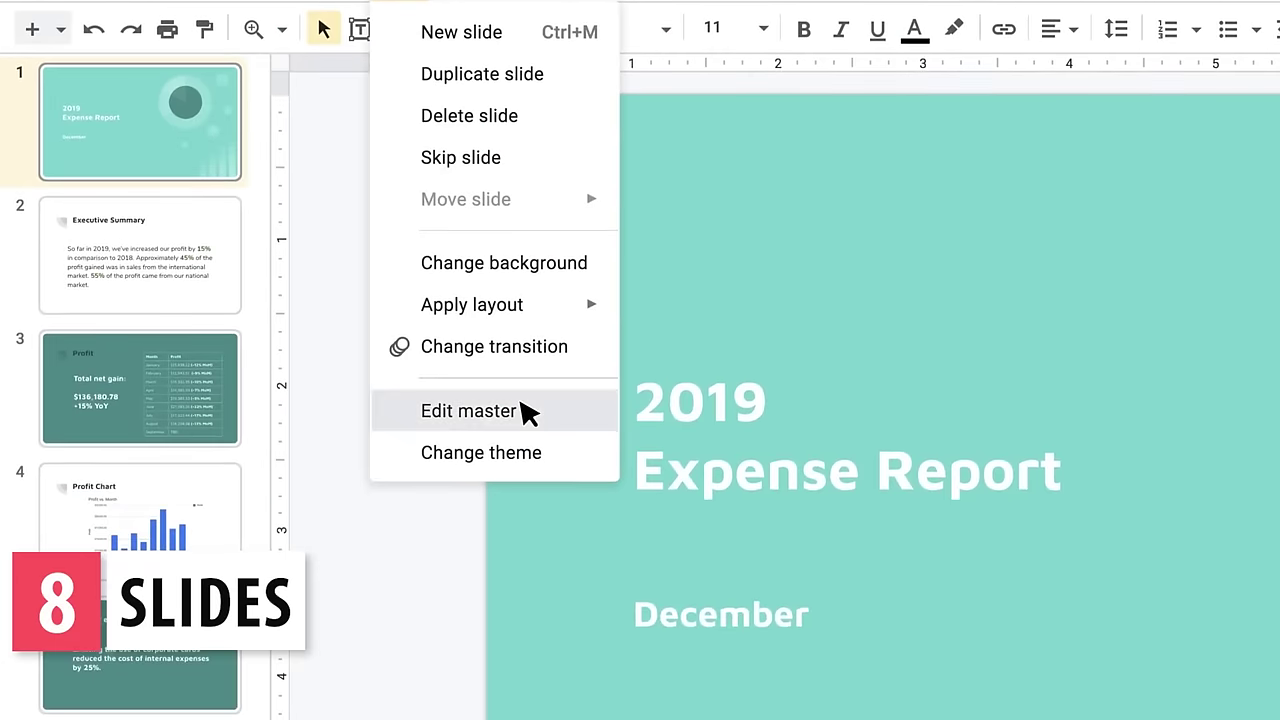
pyautogui.click(527, 412)
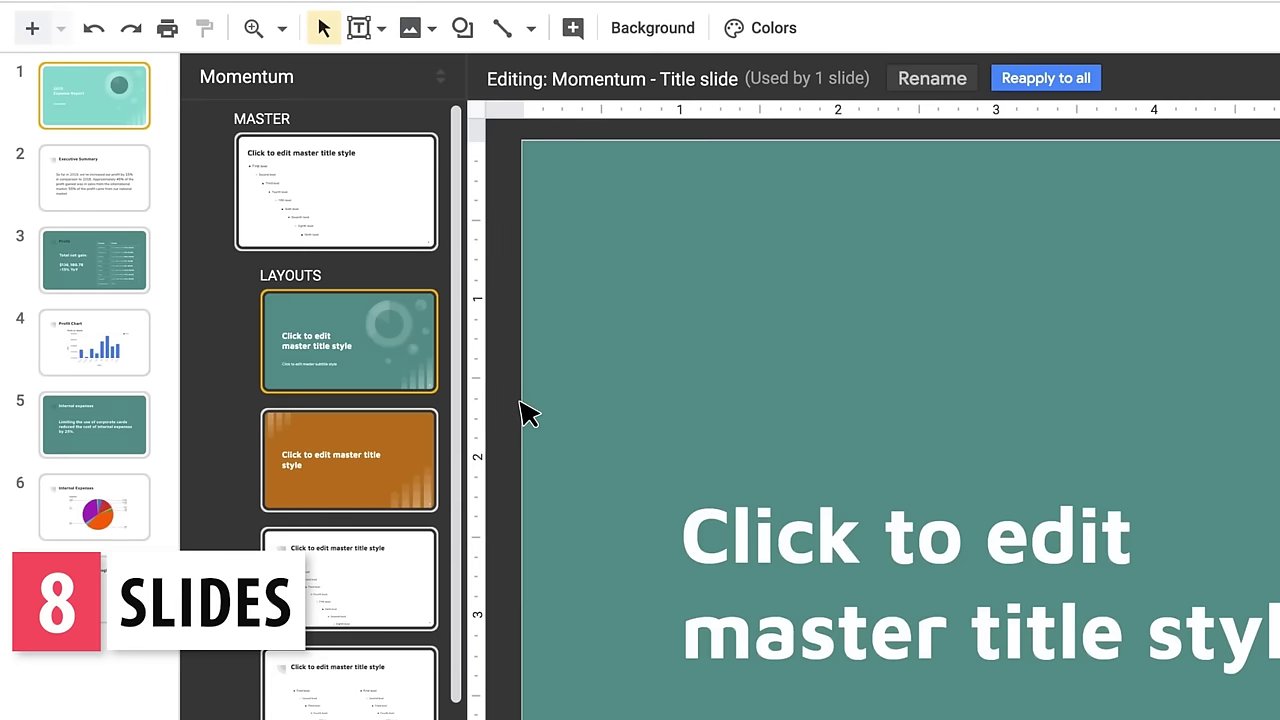
pyautogui.click(355, 200)
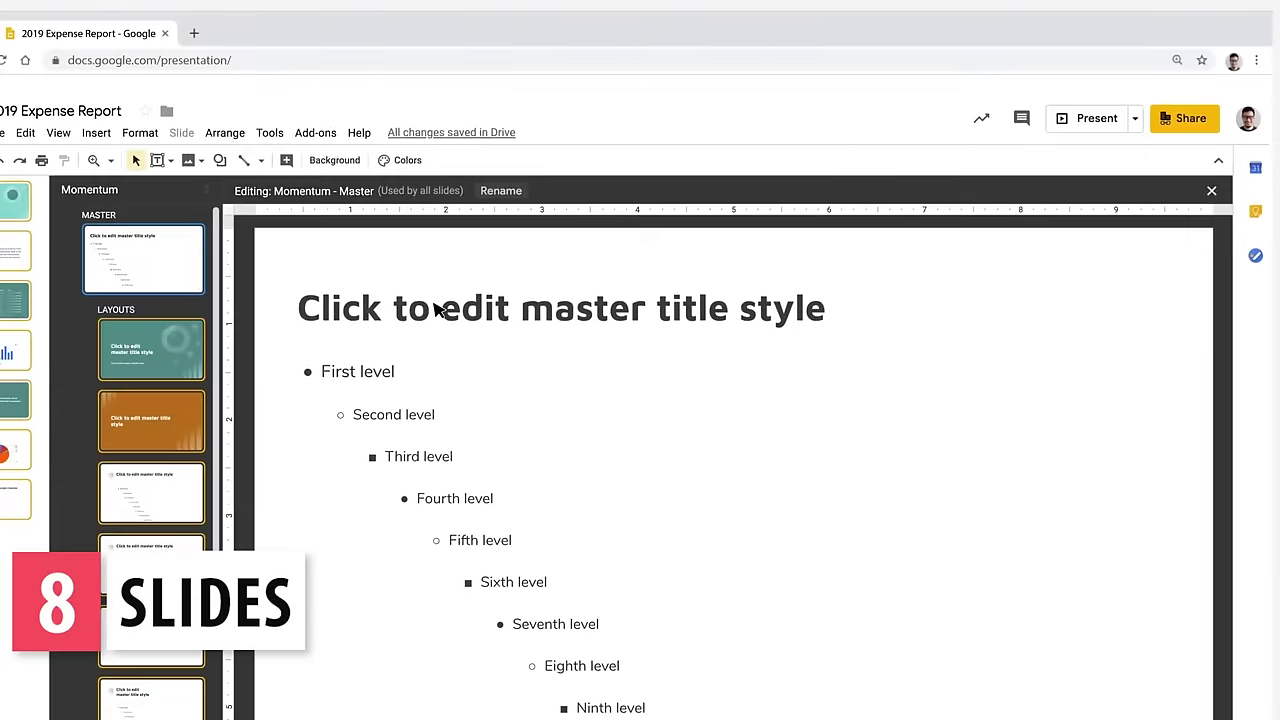
# Set the master title's font to Impact and close the master editor
pyautogui.tripleClick(823, 273)
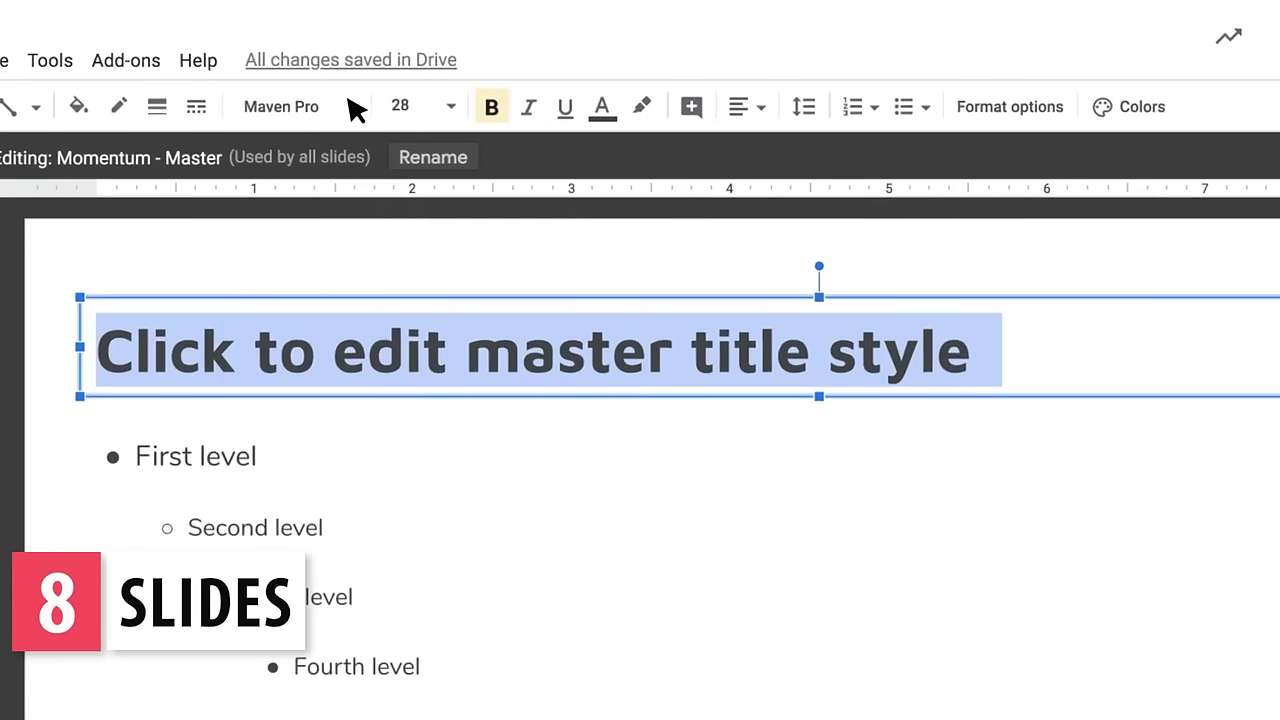
pyautogui.click(352, 107)
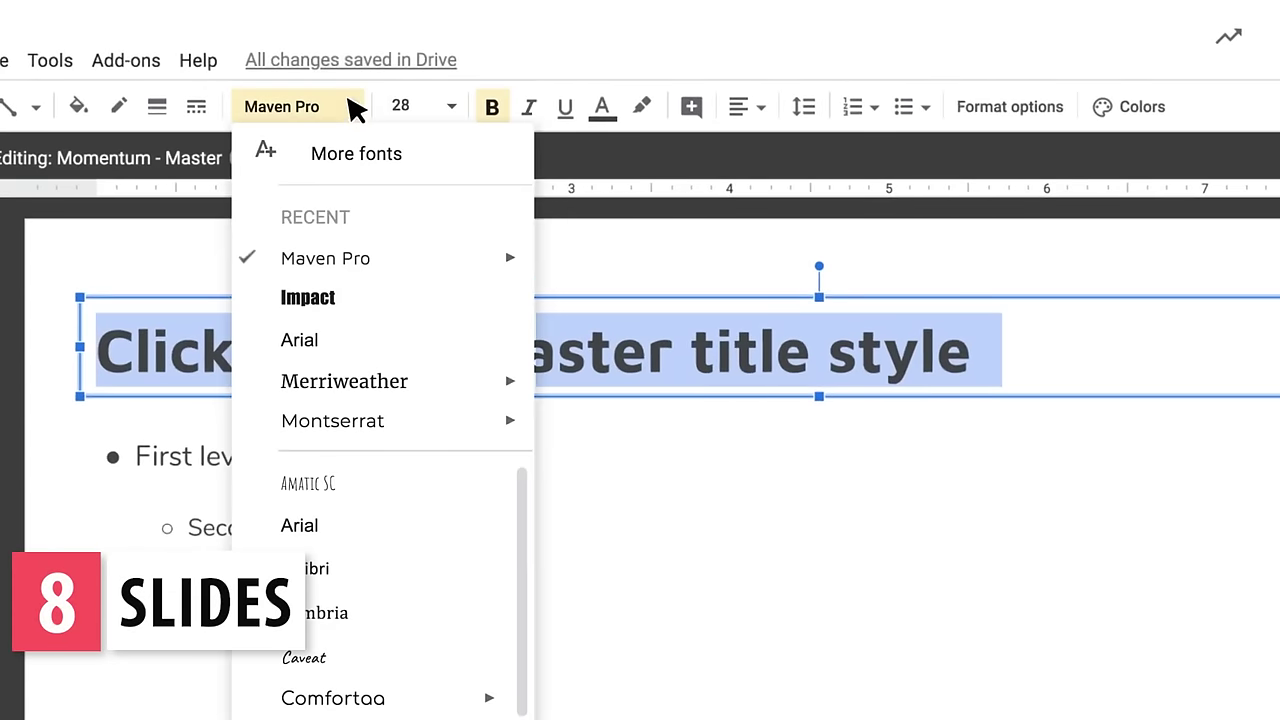
pyautogui.click(352, 298)
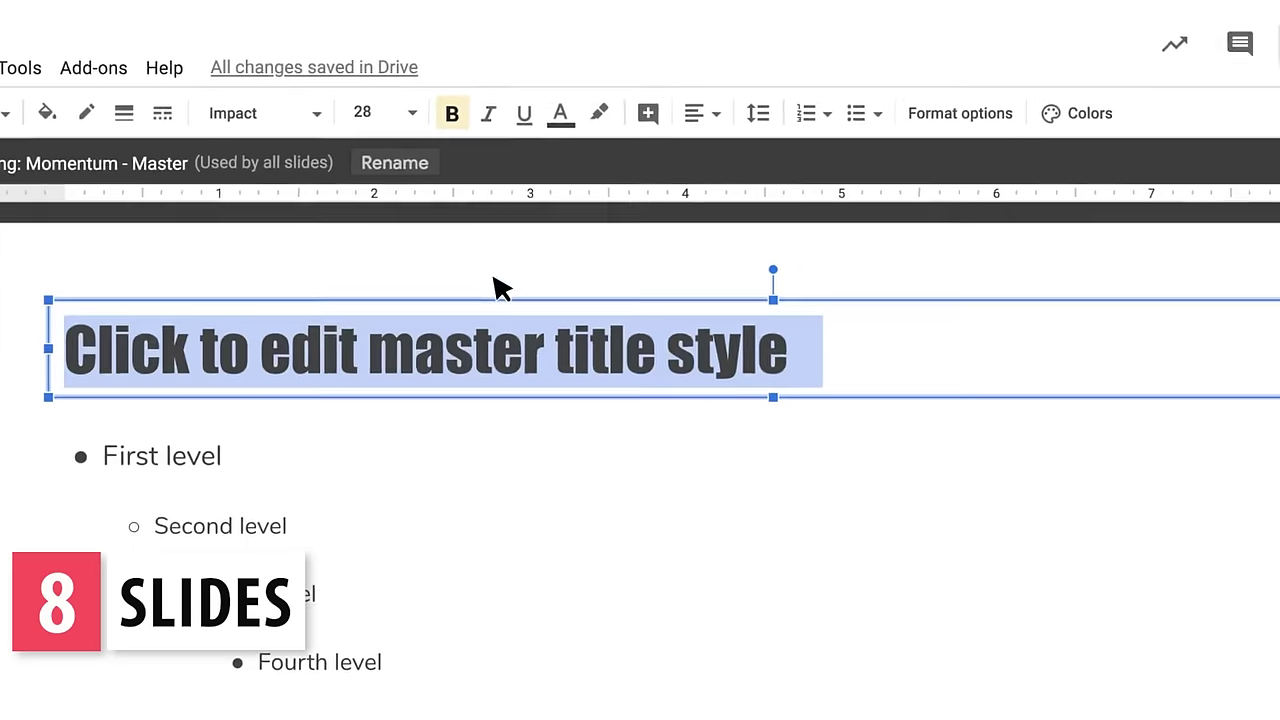
pyautogui.click(1193, 195)
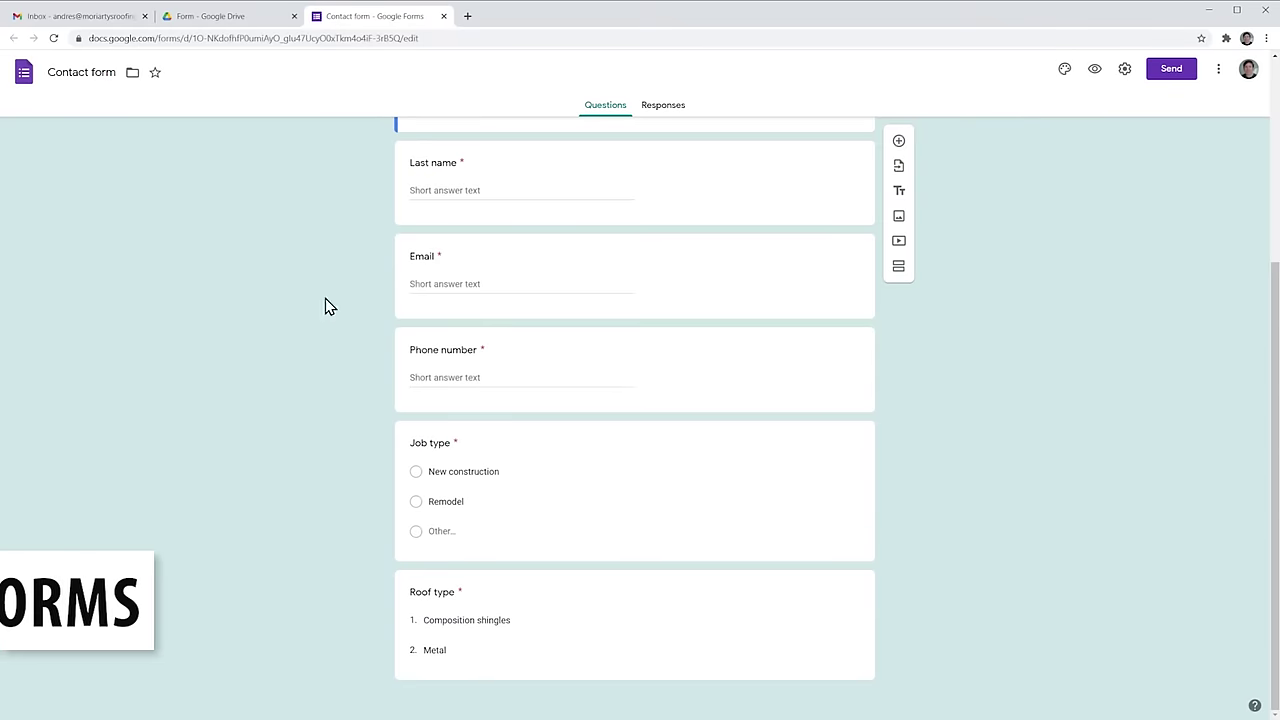
# In the Google Forms Contact form, add a date question titled "Start date" and move it above Job type
pyautogui.click(660, 601)
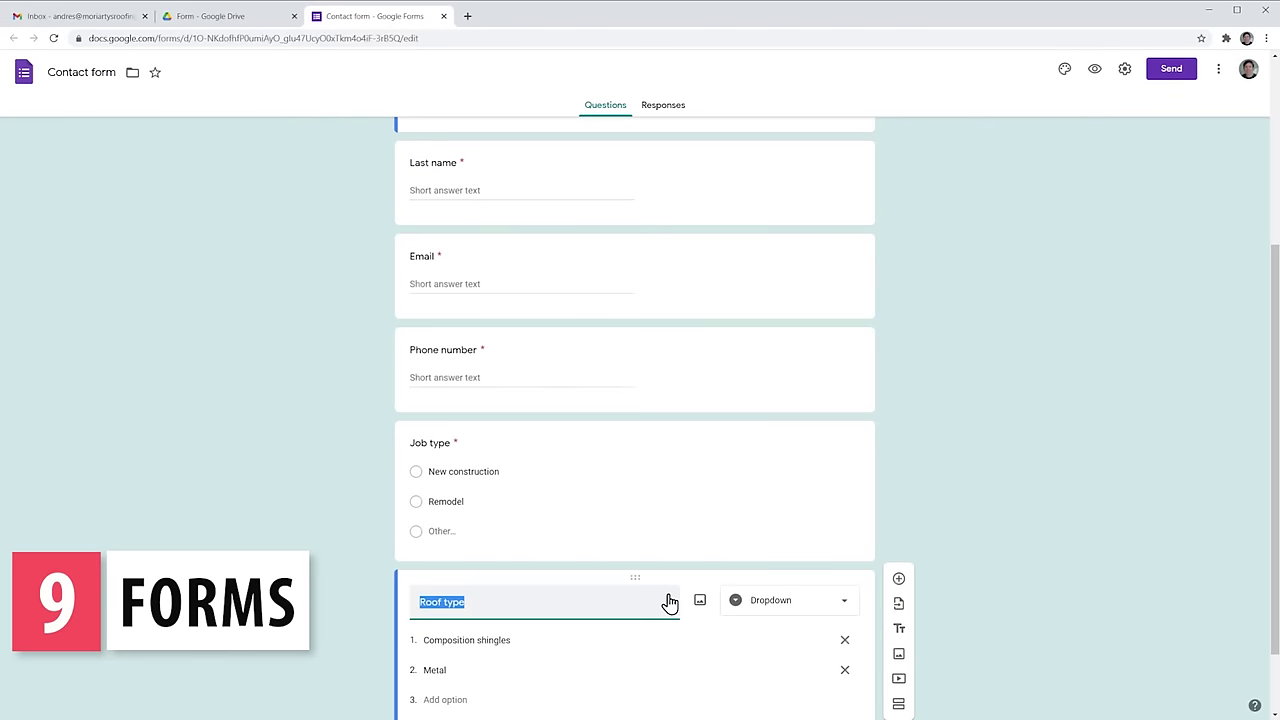
pyautogui.click(903, 588)
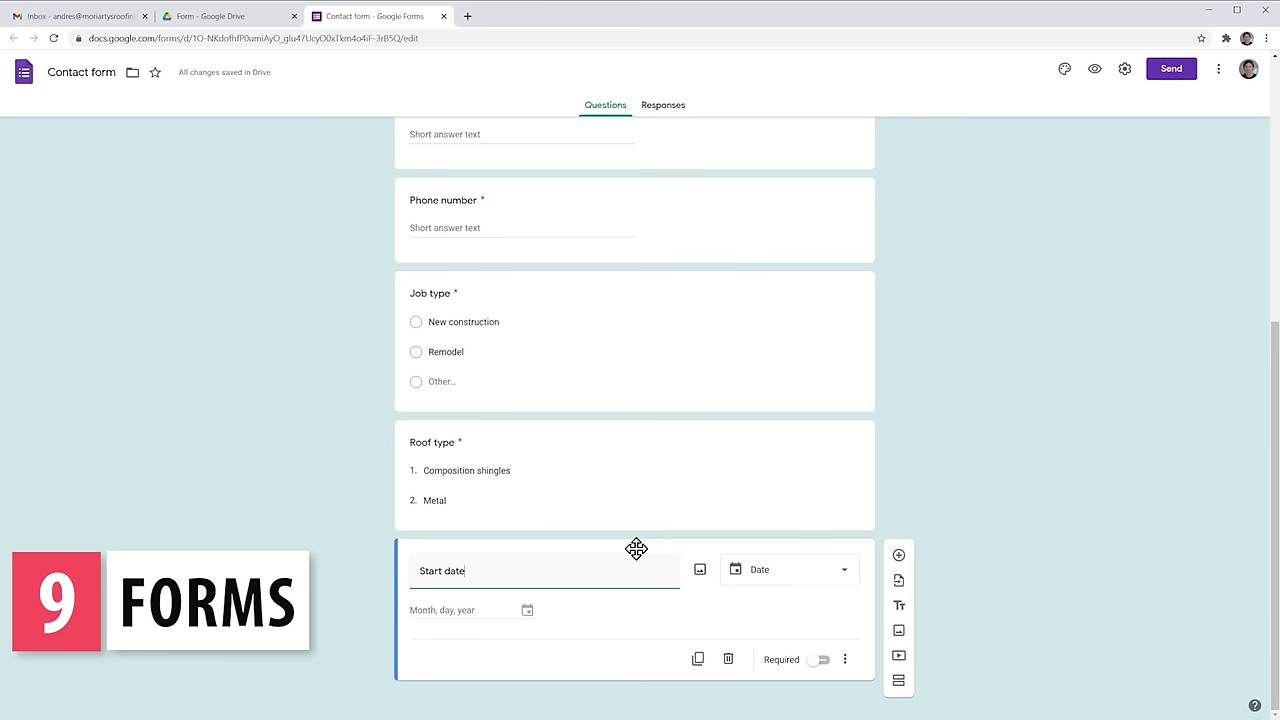
pyautogui.moveTo(636, 549); pyautogui.dragTo(625, 287)
# Show the form's responses and start creating a spreadsheet for them
pyautogui.click(665, 108)
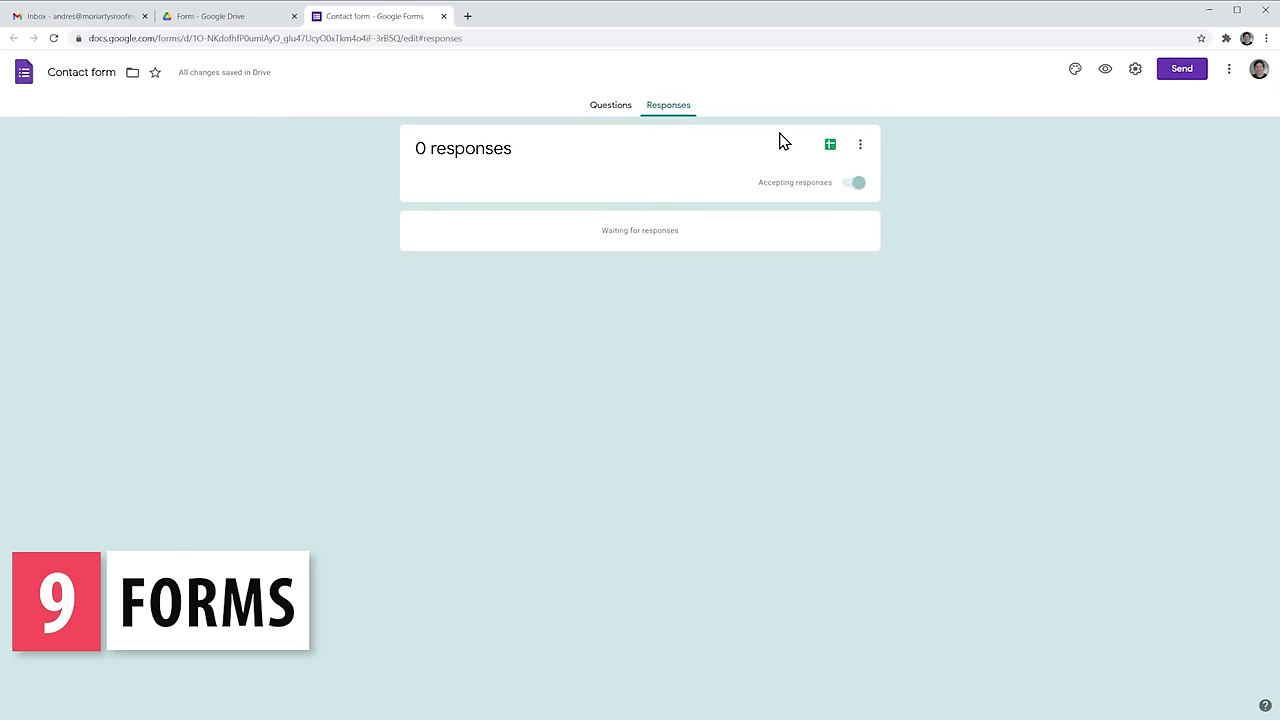
pyautogui.click(830, 148)
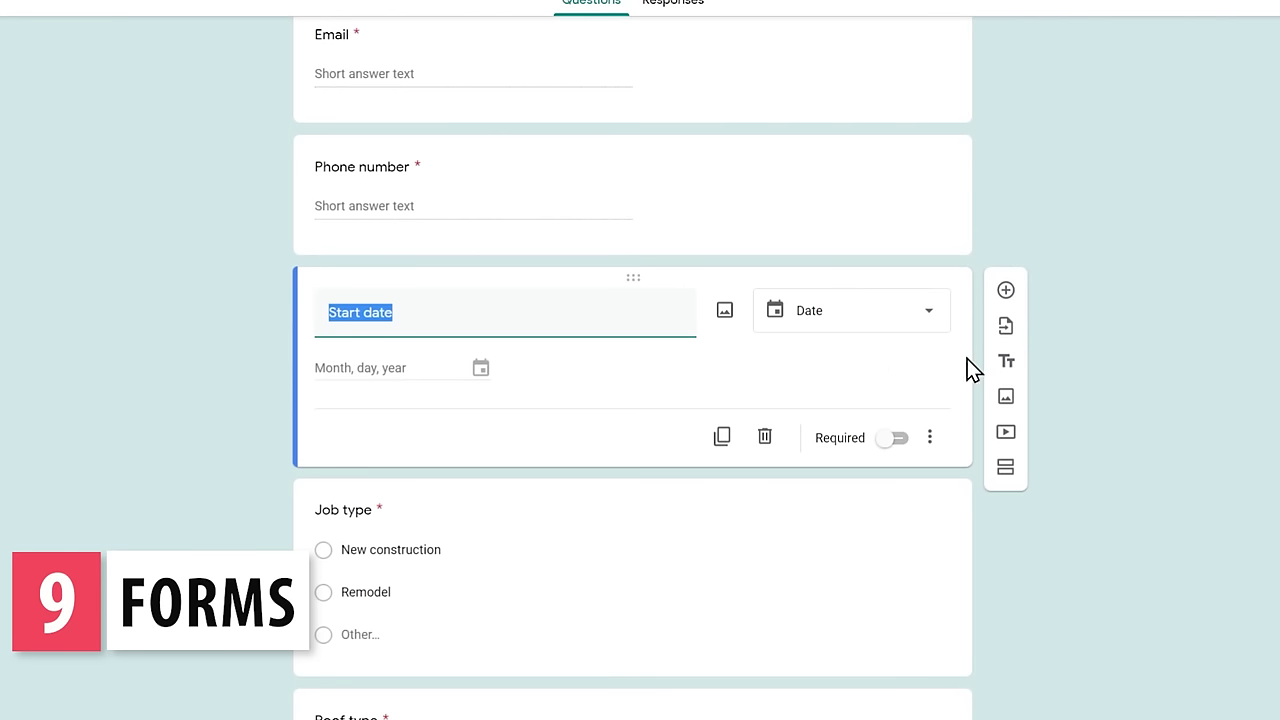
# Add a title and description block named "Project" and move it above the Start date question
pyautogui.click(1006, 364)
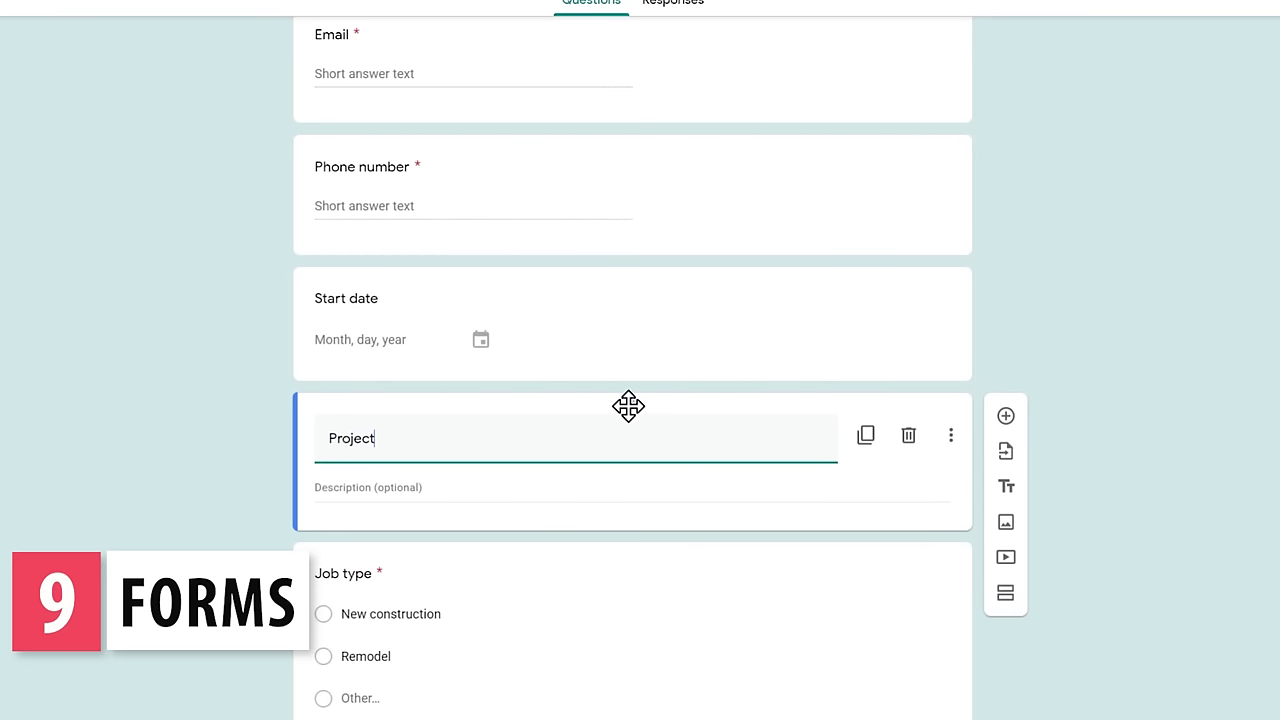
pyautogui.moveTo(628, 405); pyautogui.dragTo(640, 268)
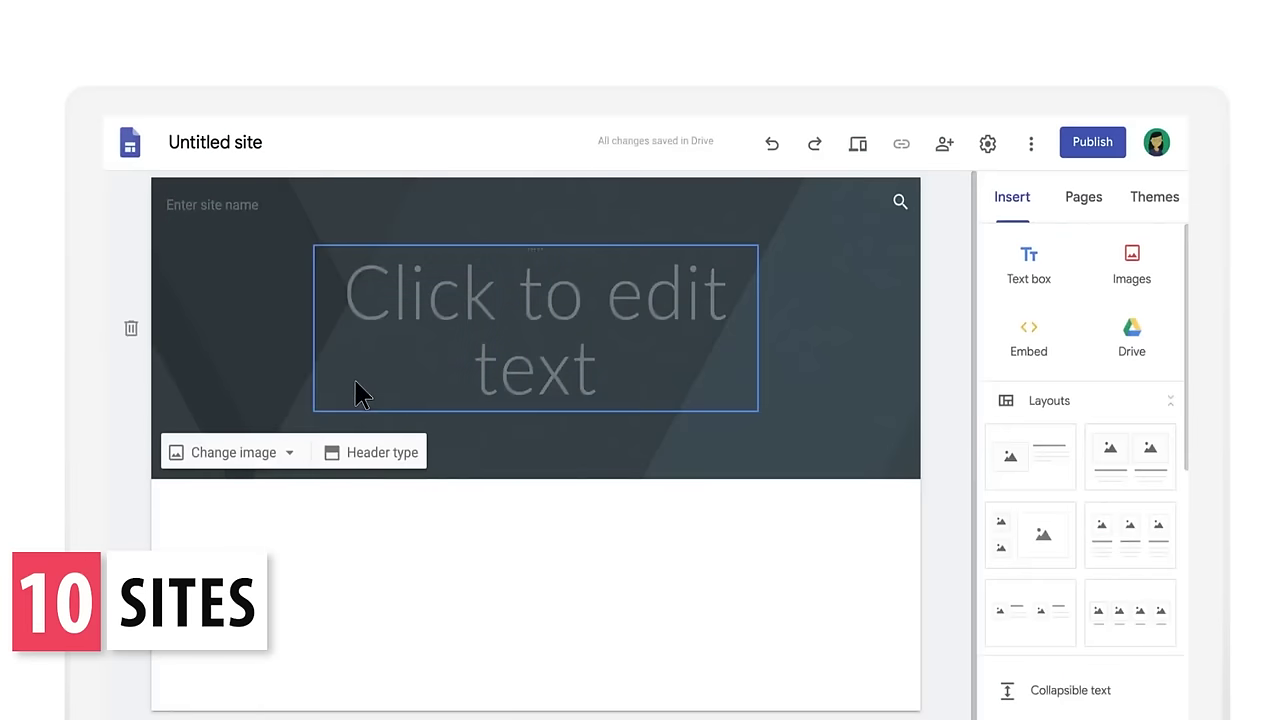
# Switch to Google Sites and set the page title to "Best Practices for Working Remotely"
pyautogui.click(357, 391)
pyautogui.write('Best')
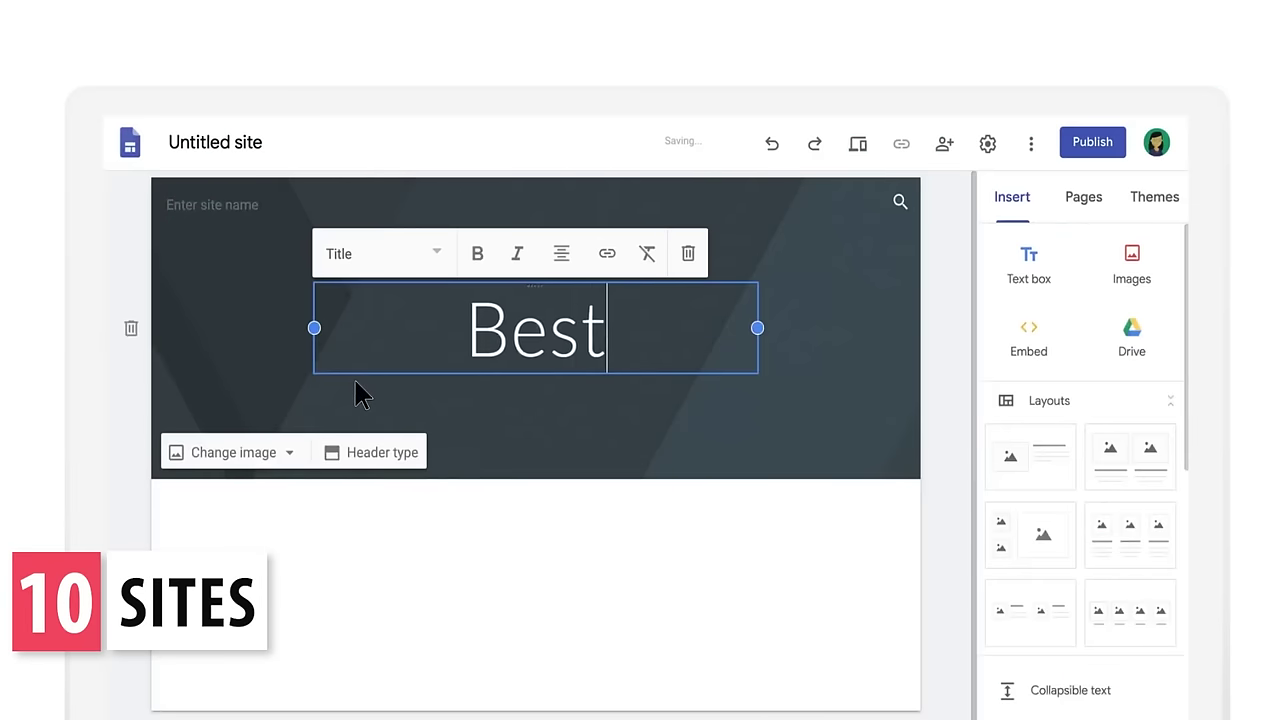
pyautogui.write(' Practices for Working Remotel')
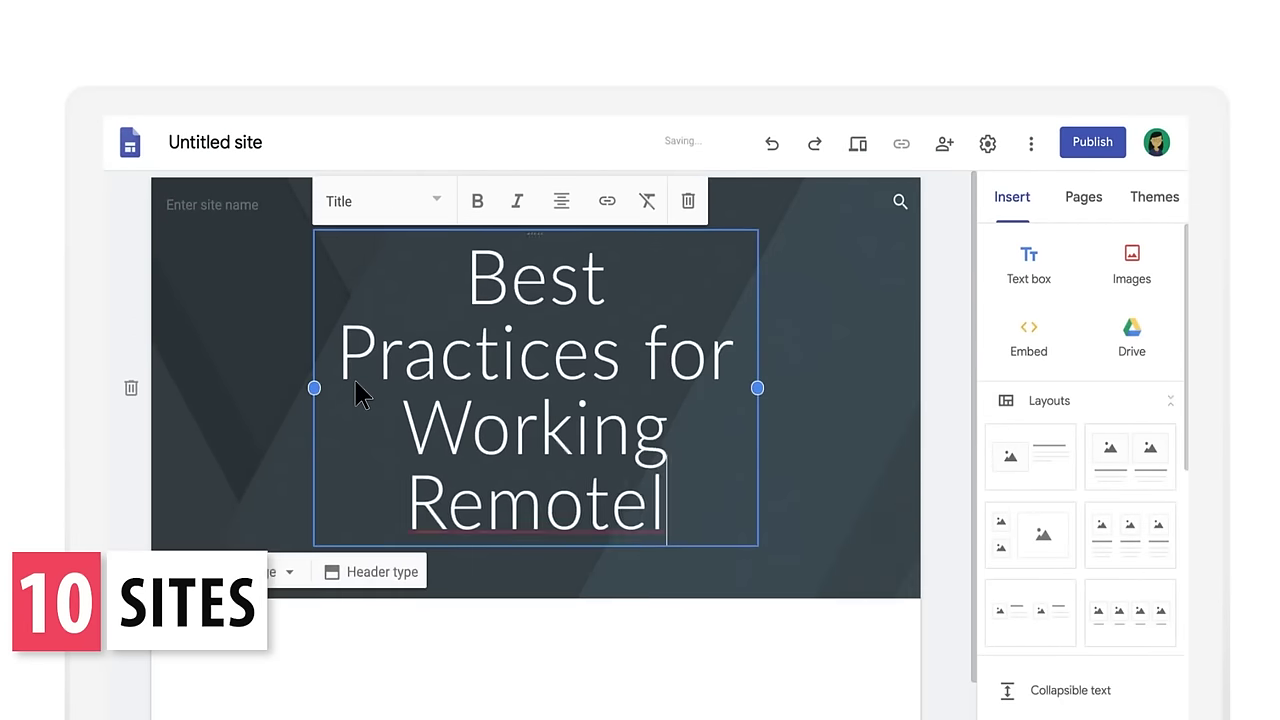
pyautogui.write('y')
pyautogui.press('Escape')
# Embed the "Guidelines On Remote Working" document below the site header using its sharing URL
pyautogui.click(1024, 322)
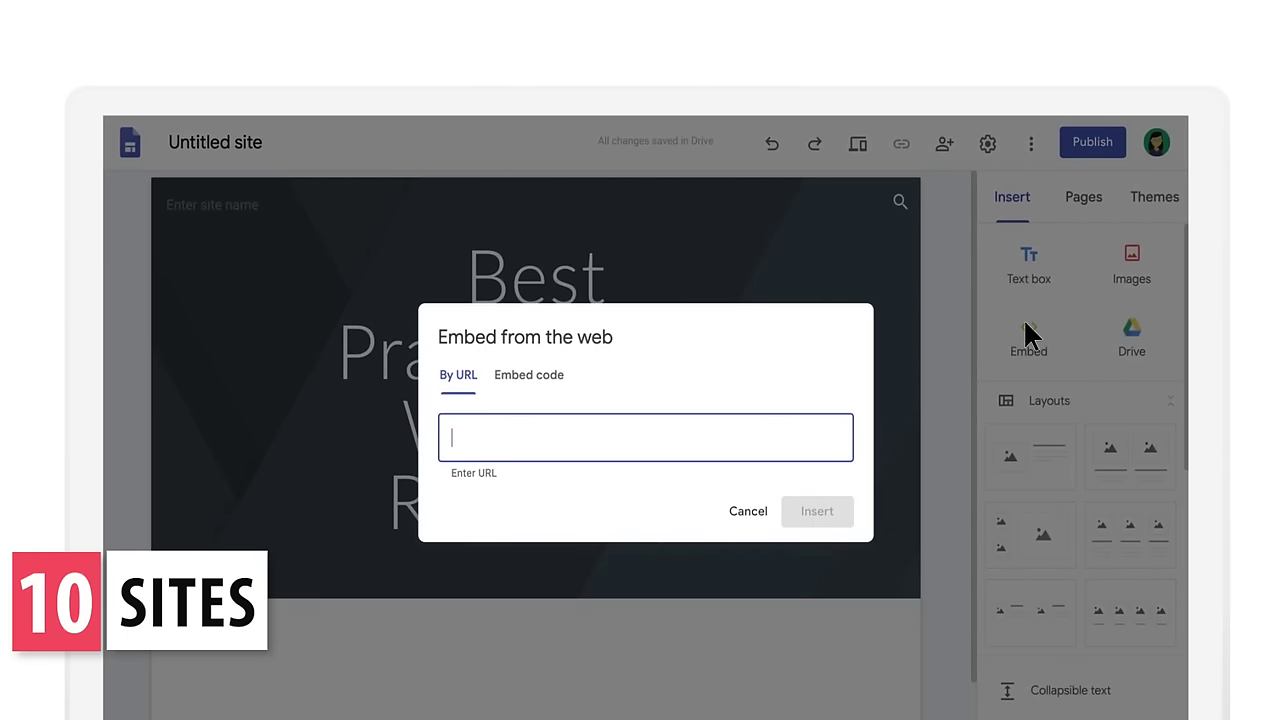
pyautogui.hotkey('ctrl', 'v')
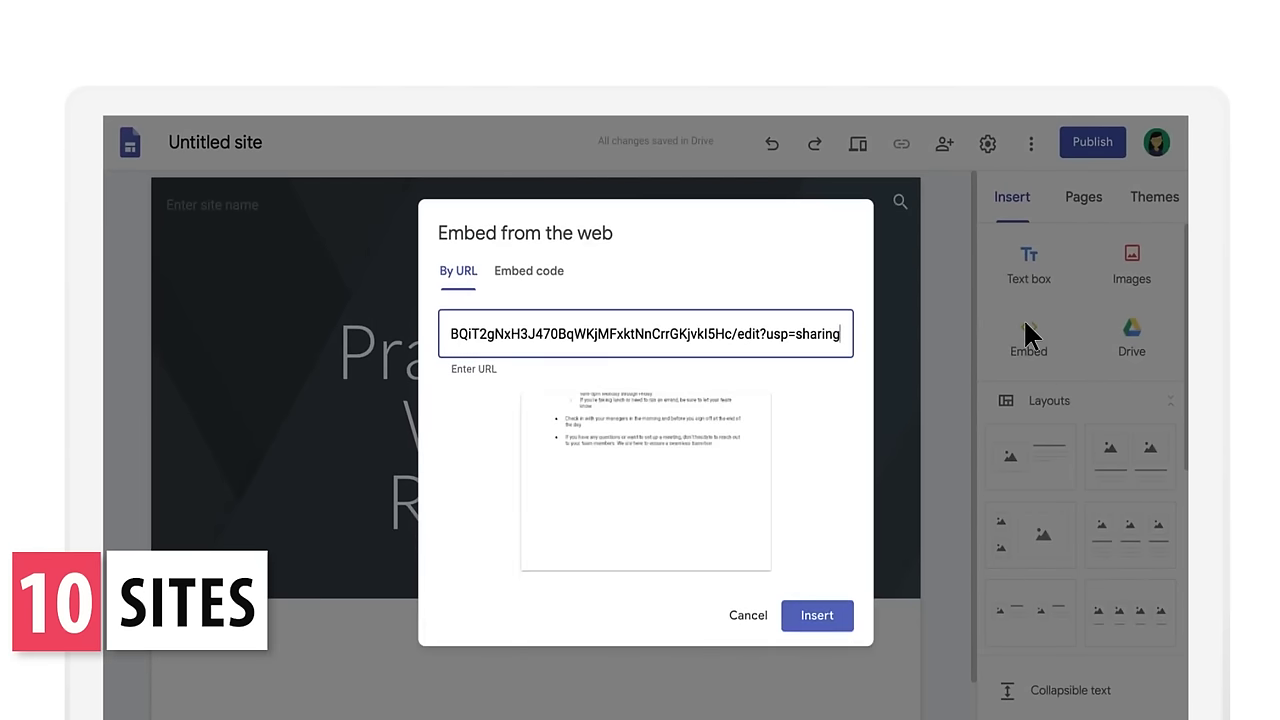
pyautogui.click(813, 610)
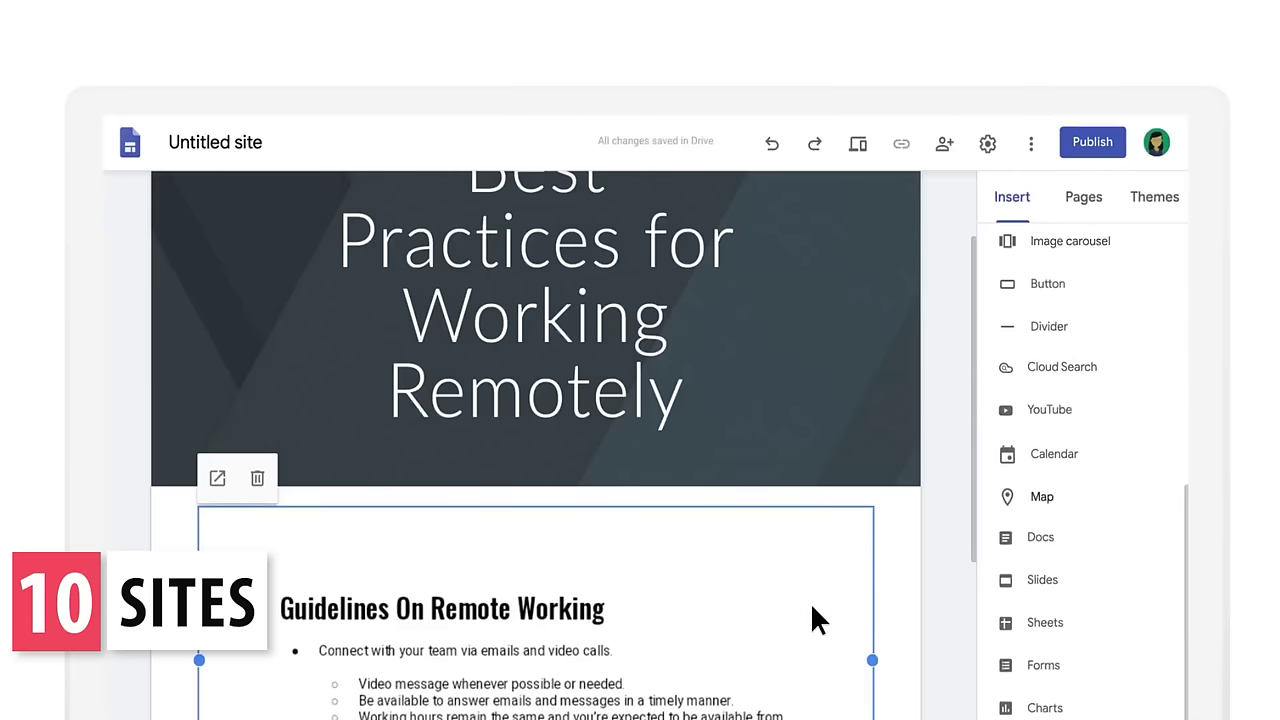
pyautogui.click(1095, 578)
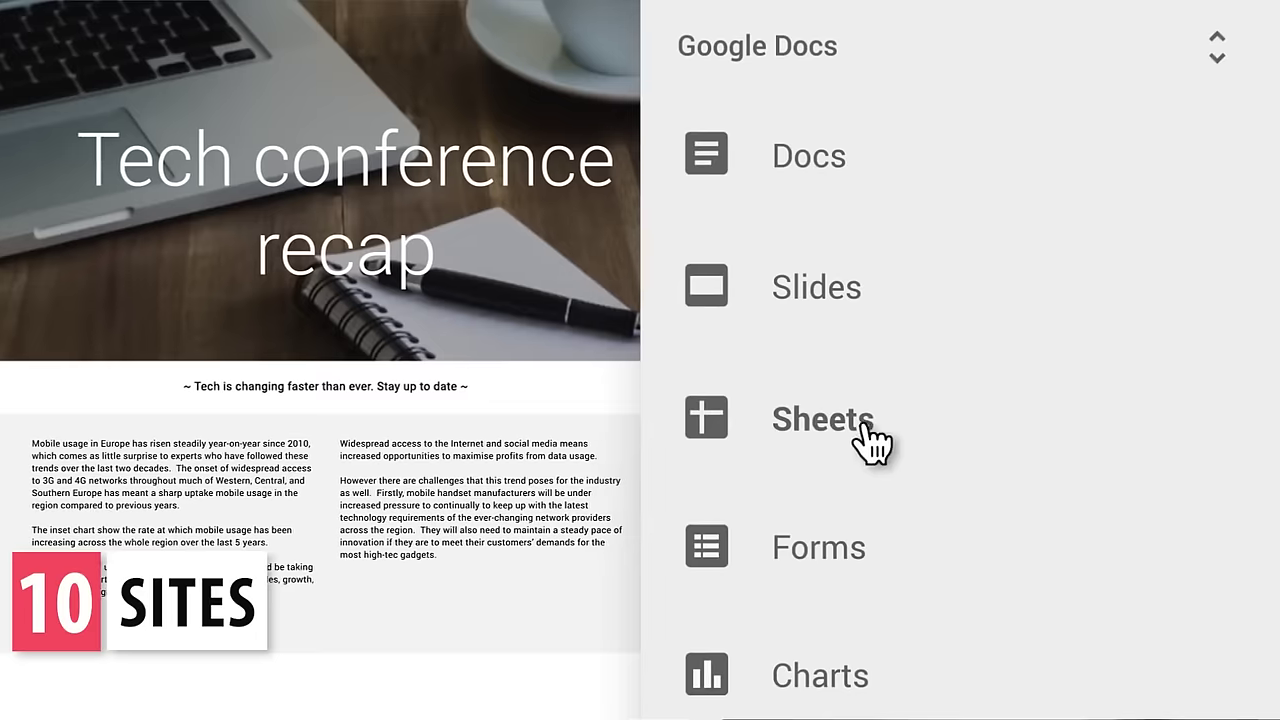
# Insert the "VR Headset Growth" chart from Sheets into the "Tech conference recap" site
pyautogui.click(814, 429)
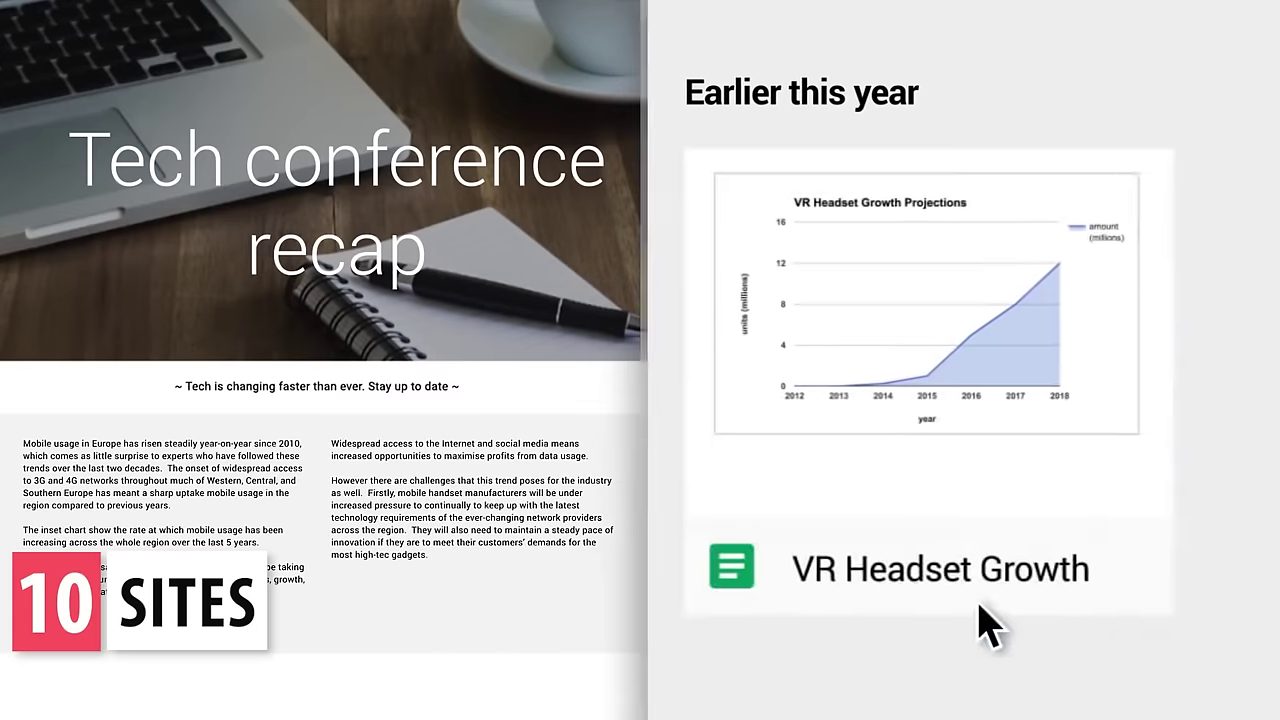
pyautogui.click(975, 575)
pyautogui.click(1000, 515)
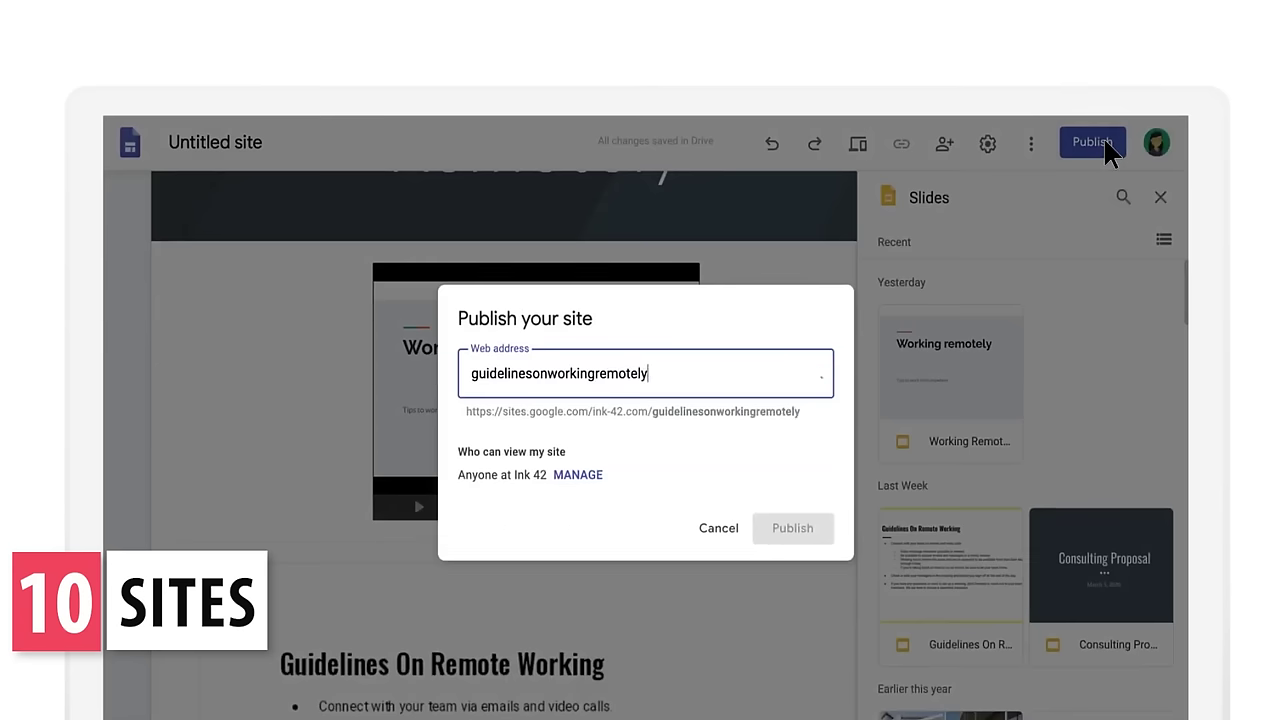
# Publish the remote working site at the web address "guidelinesonworkingremotely" and view the published site
pyautogui.click(776, 535)
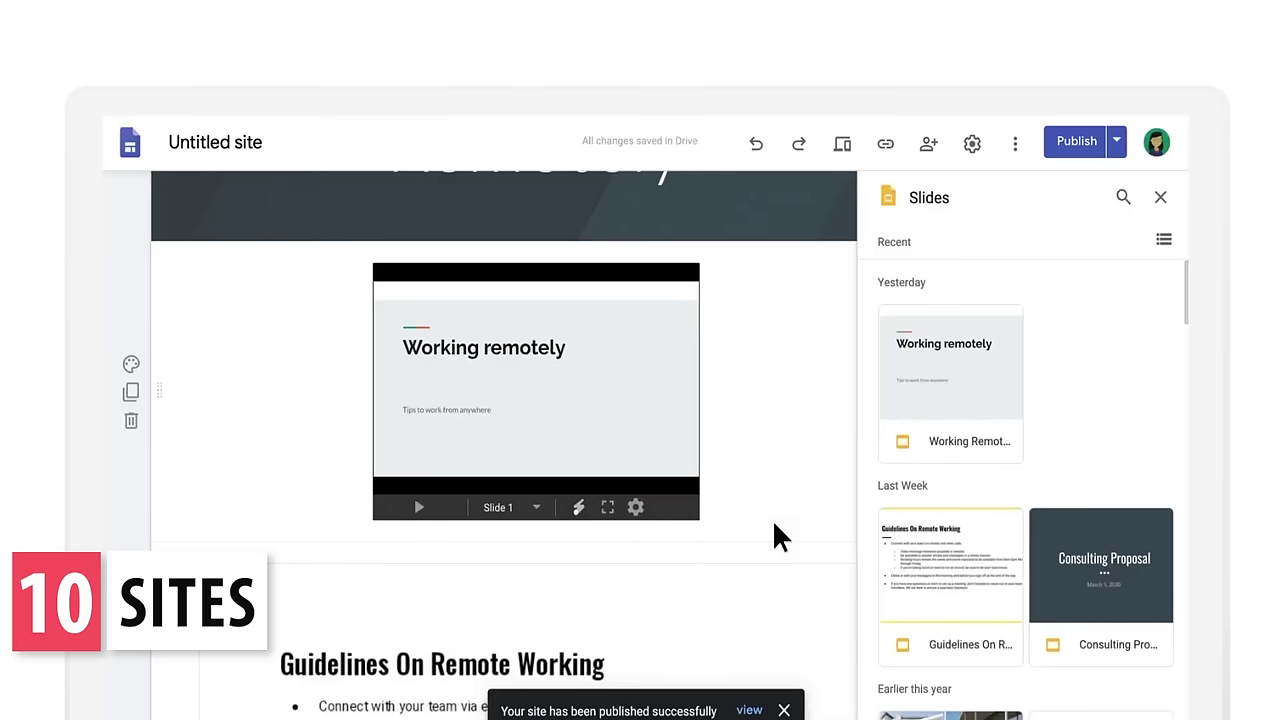
pyautogui.click(749, 700)
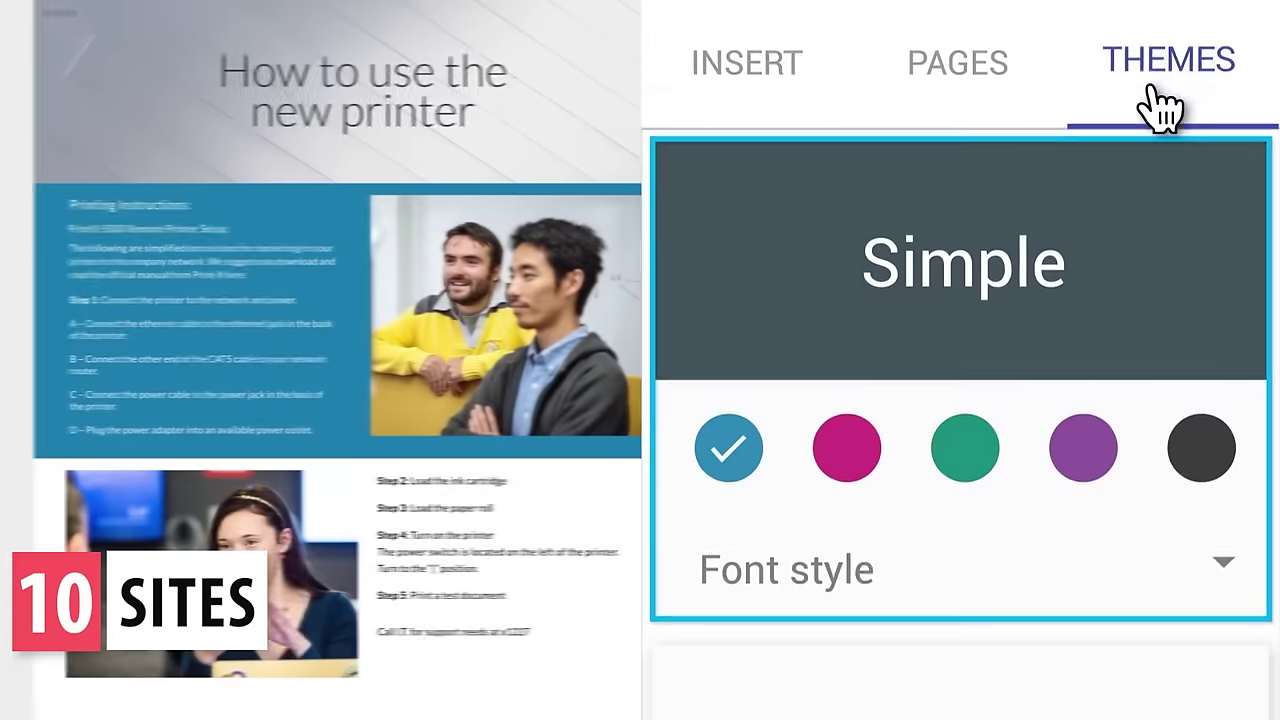
# Apply the Aristotle theme to the "How to use the new printer" site
pyautogui.scroll(-3, 1057, 557)
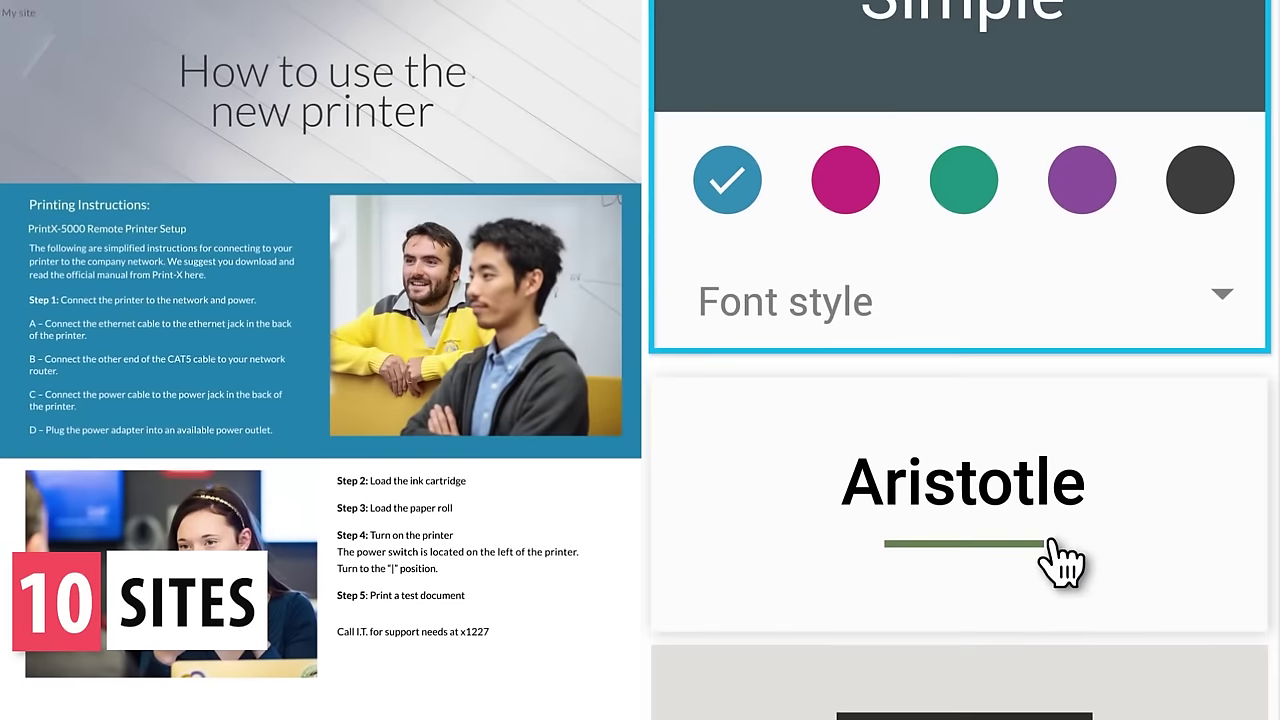
pyautogui.click(1057, 590)
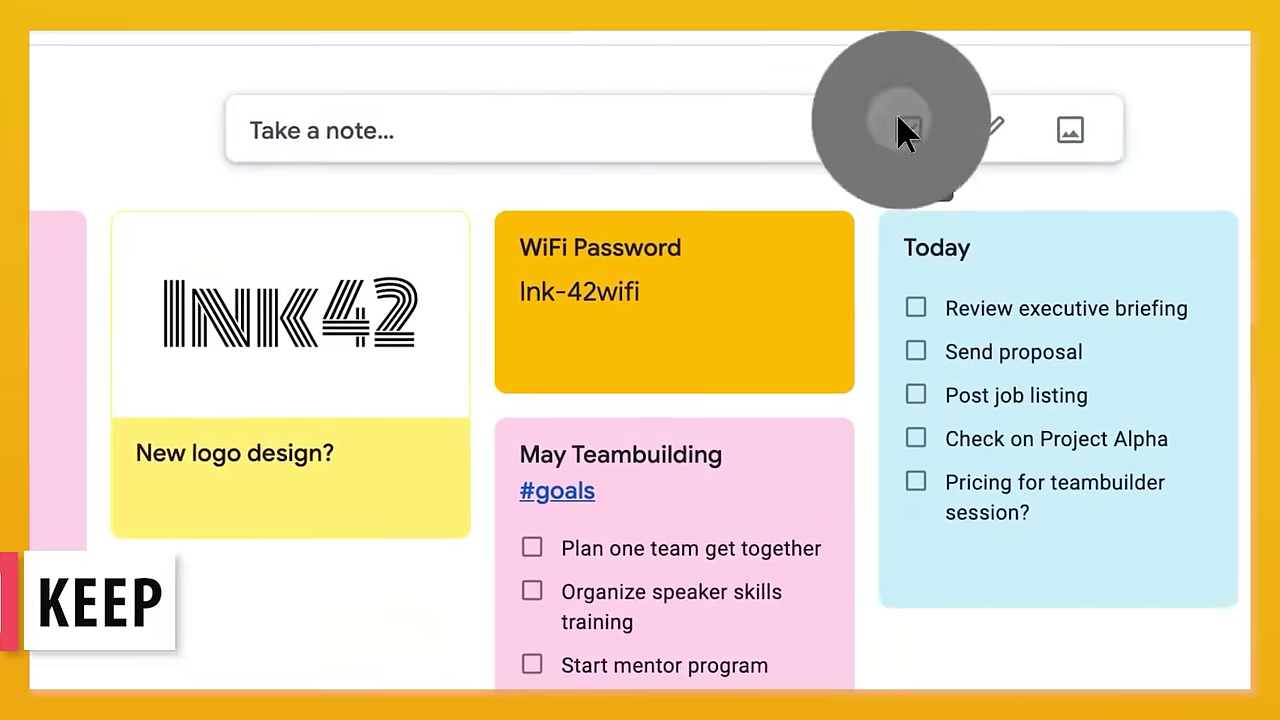
# Switch to Google Keep and create a checklist titled "Order Ink 42 merchandise" with the items T-shirts, 5 Small and 8 Medium
pyautogui.write('Order Ink 42 merchandise')
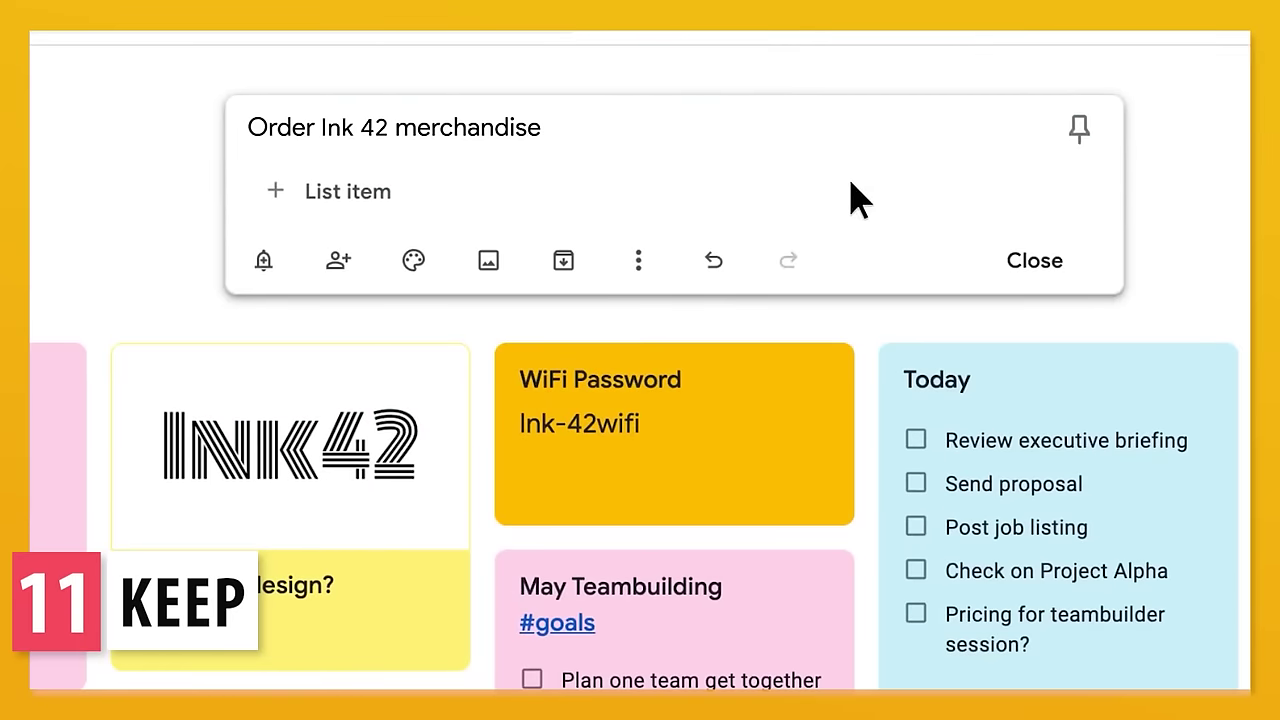
pyautogui.press('Return')
pyautogui.write('T-shirts')
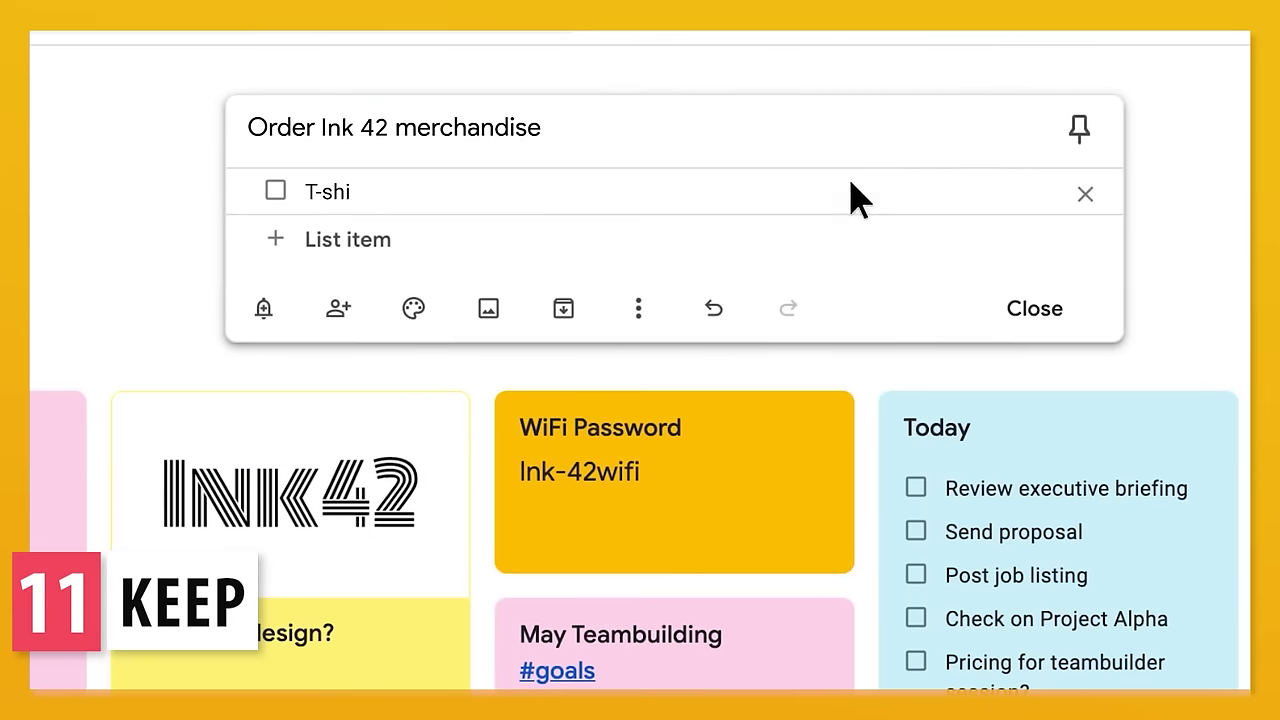
pyautogui.click(829, 243)
pyautogui.write('5 Small')
pyautogui.click(820, 287)
pyautogui.write('8 Medium')
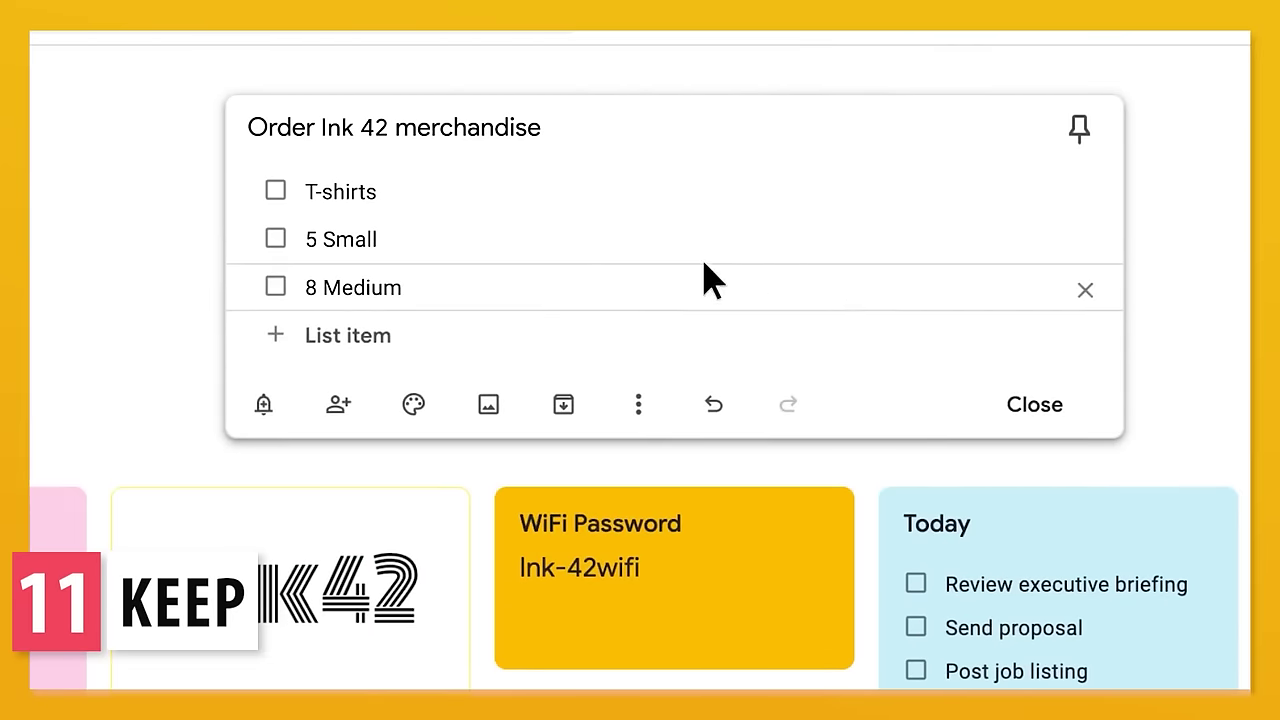
pyautogui.moveTo(229, 240); pyautogui.dragTo(271, 290)
pyautogui.click(215, 312)
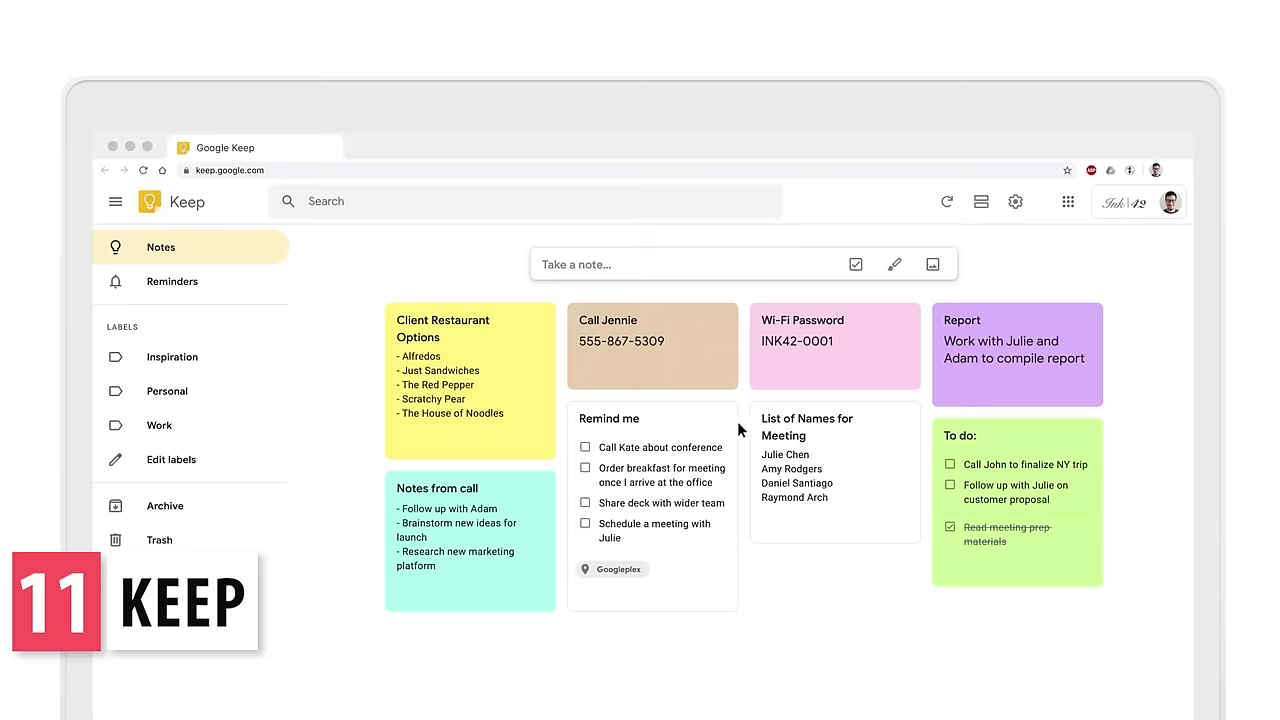
# Pin the "To do:" note in Google Keep
pyautogui.moveTo(1016, 440)
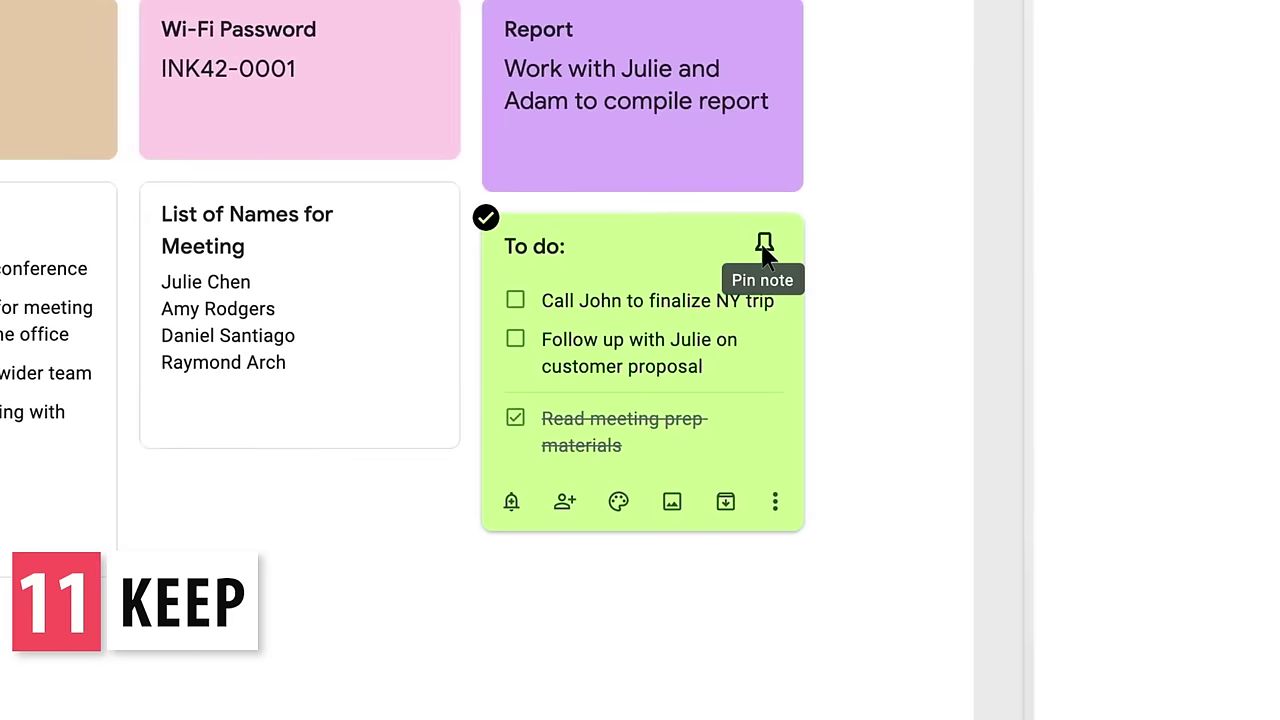
pyautogui.click(765, 245)
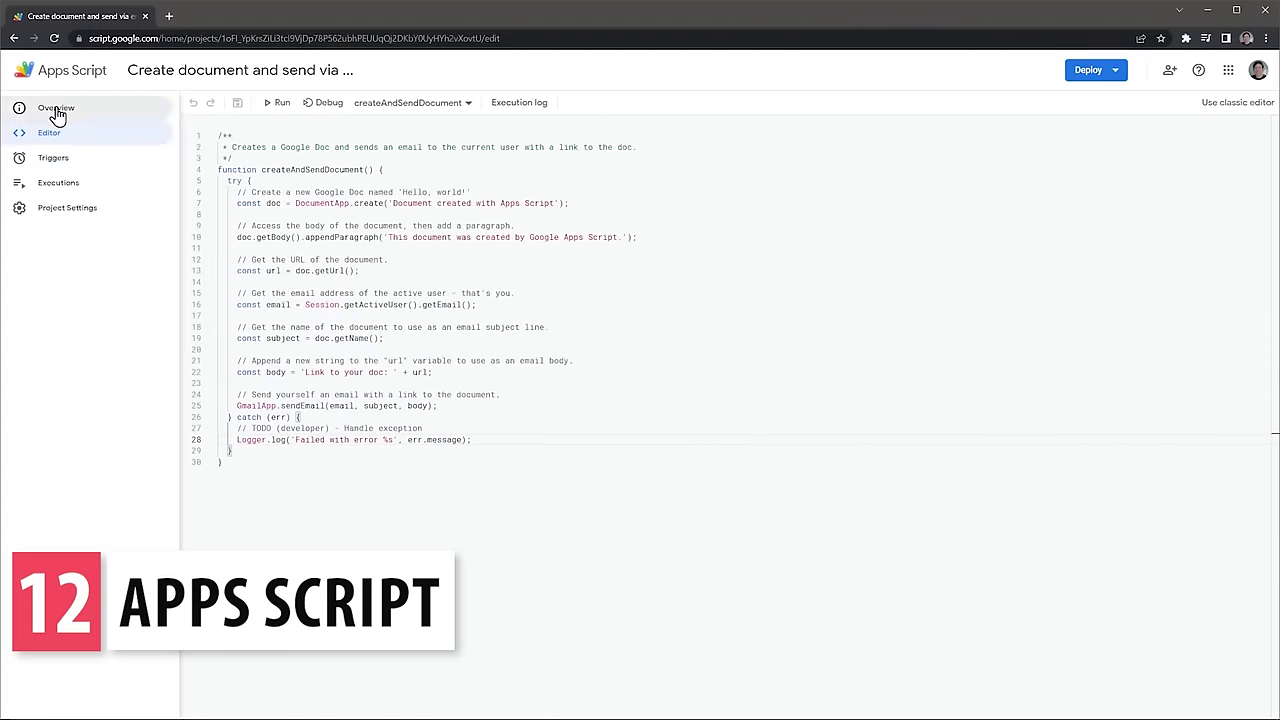
# Switch to Apps Script, examine the project's overview, and return to the script code in the editor
pyautogui.click(38, 108)
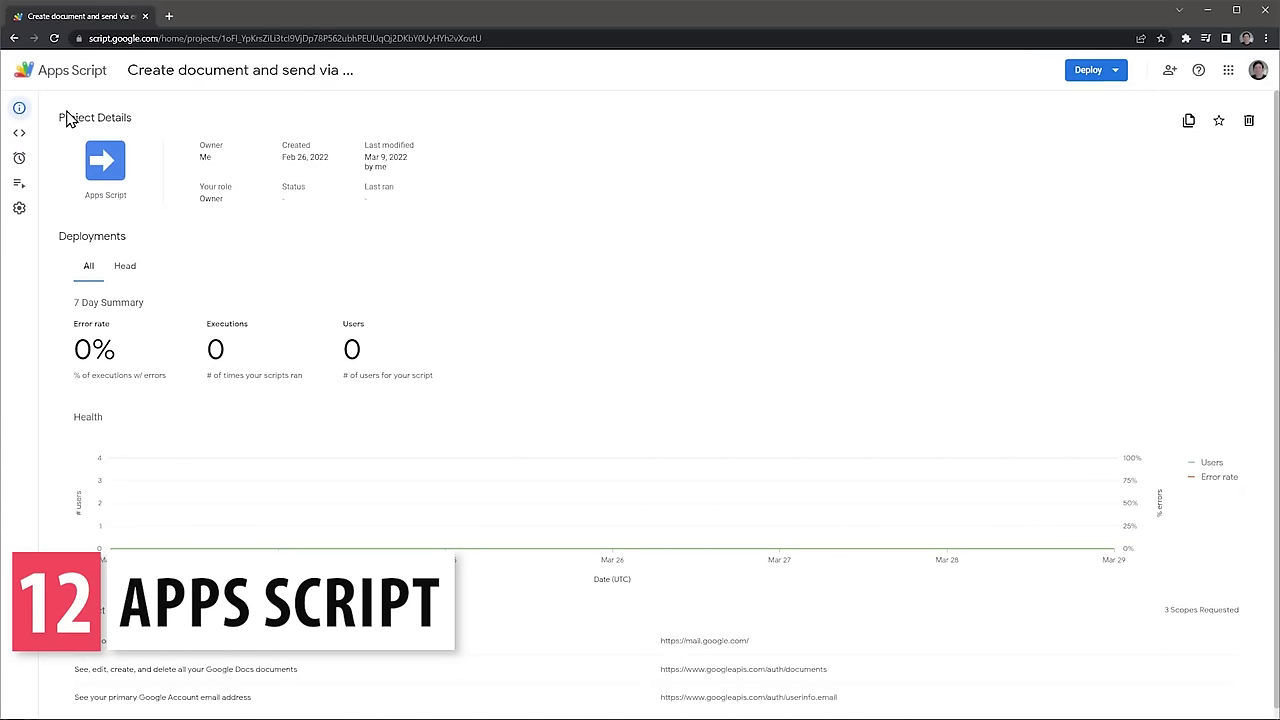
pyautogui.click(20, 132)
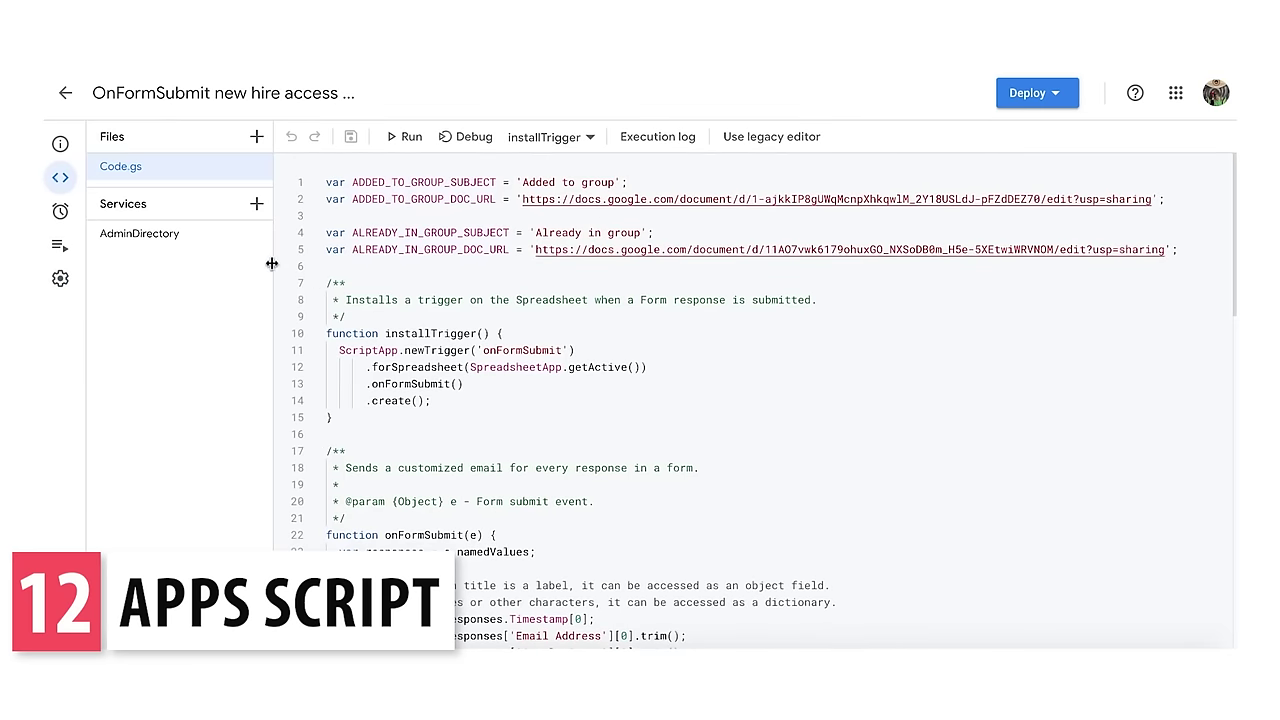
pyautogui.moveTo(271, 263)
pyautogui.mouseDown()
pyautogui.moveTo(348, 274)
pyautogui.moveTo(260, 278)
pyautogui.mouseUp()
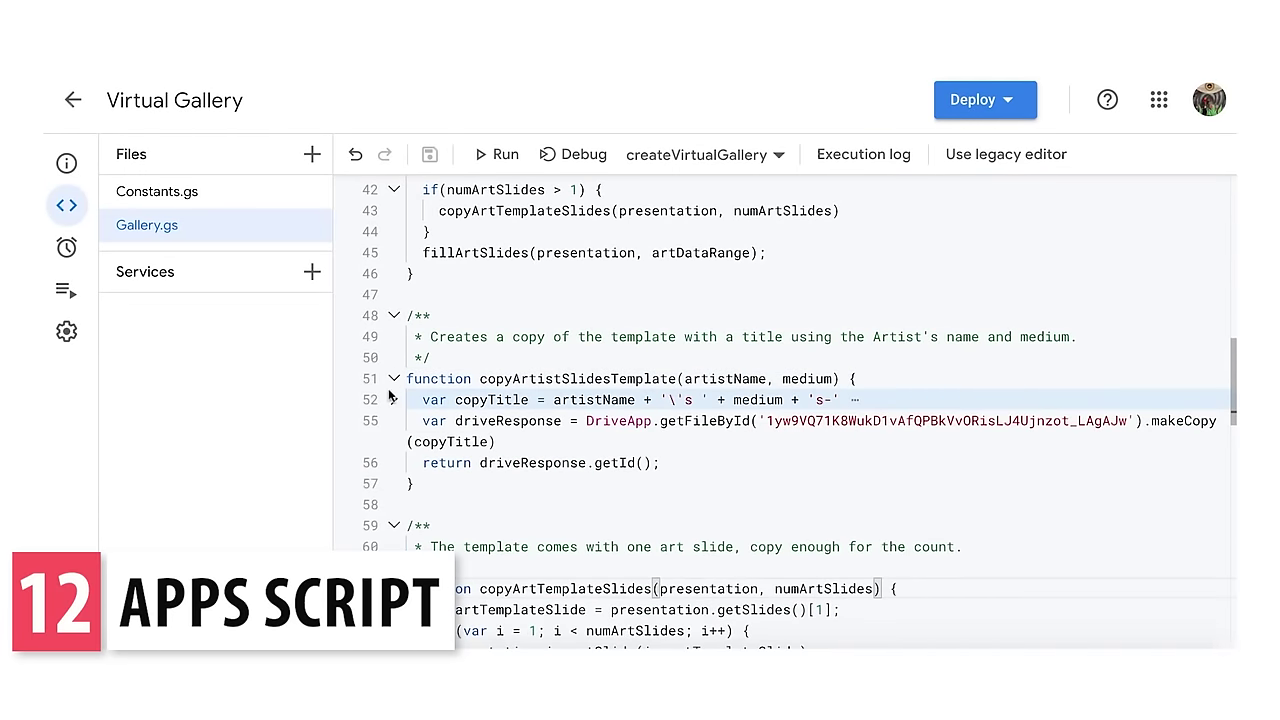
pyautogui.click(309, 224)
pyautogui.click(318, 443)
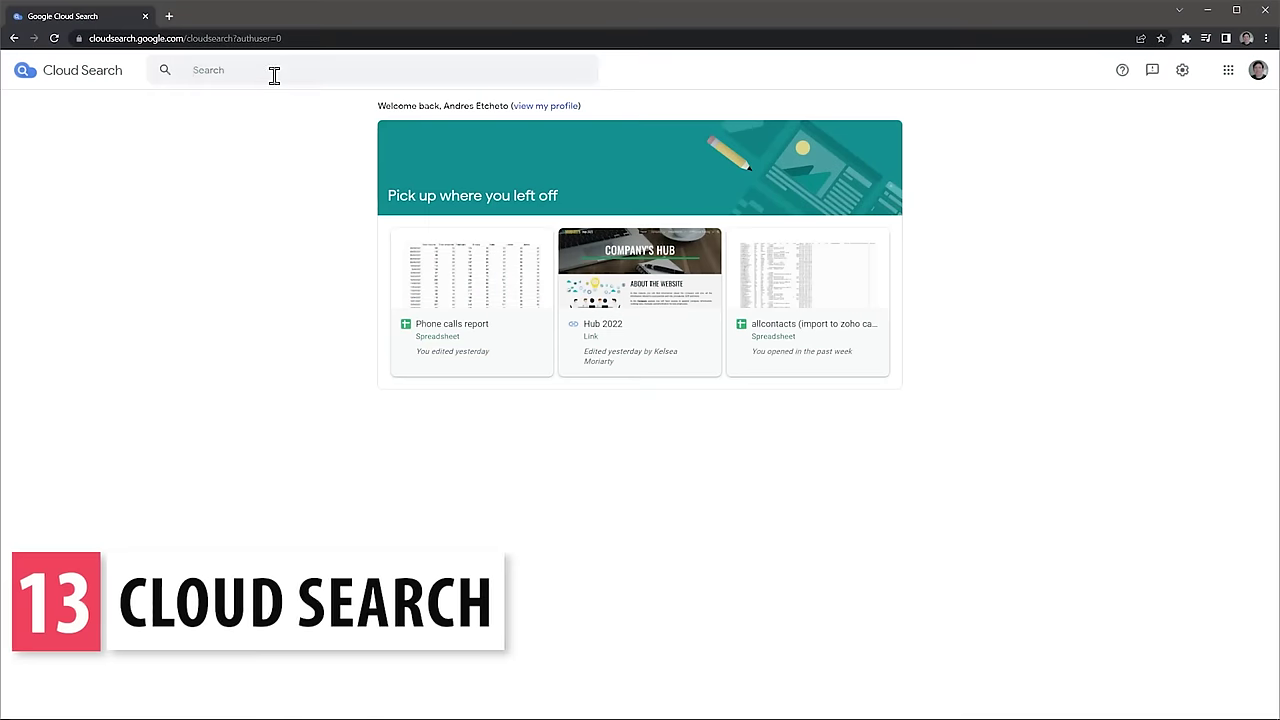
# Switch to Cloud Search and search for "phone calls"
pyautogui.click(277, 70)
pyautogui.write('phone calls')
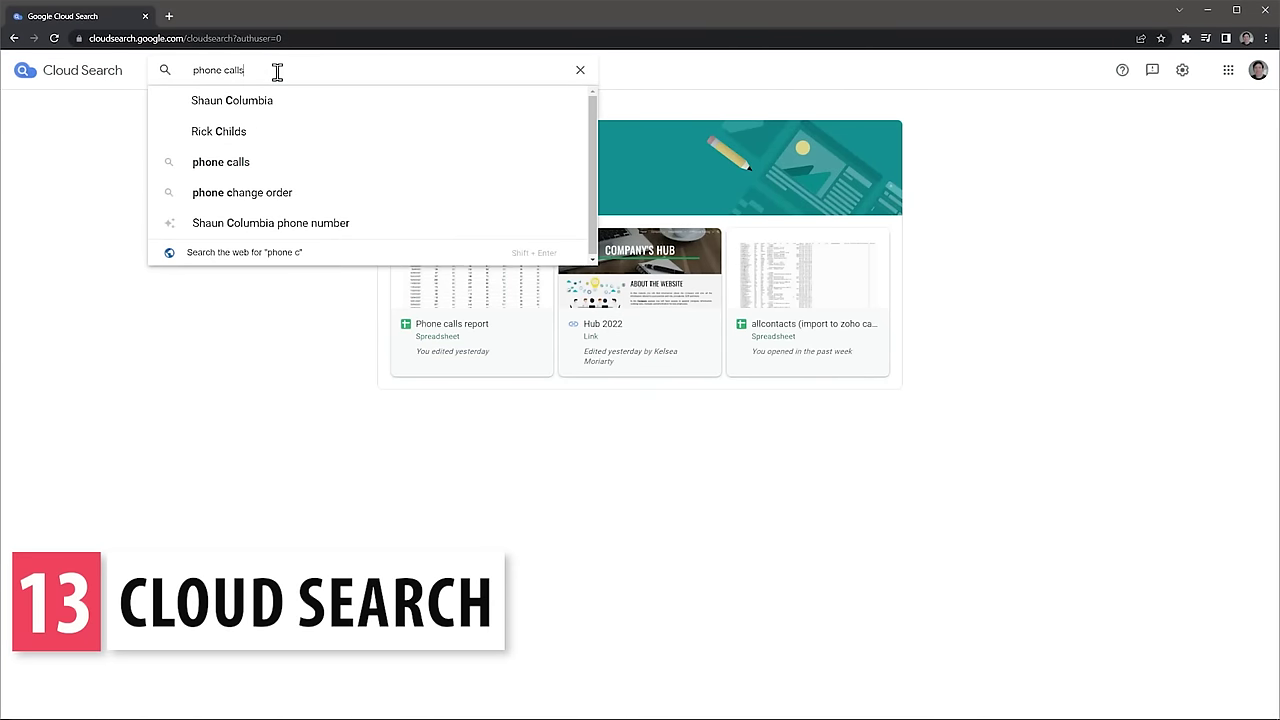
pyautogui.press('Return')
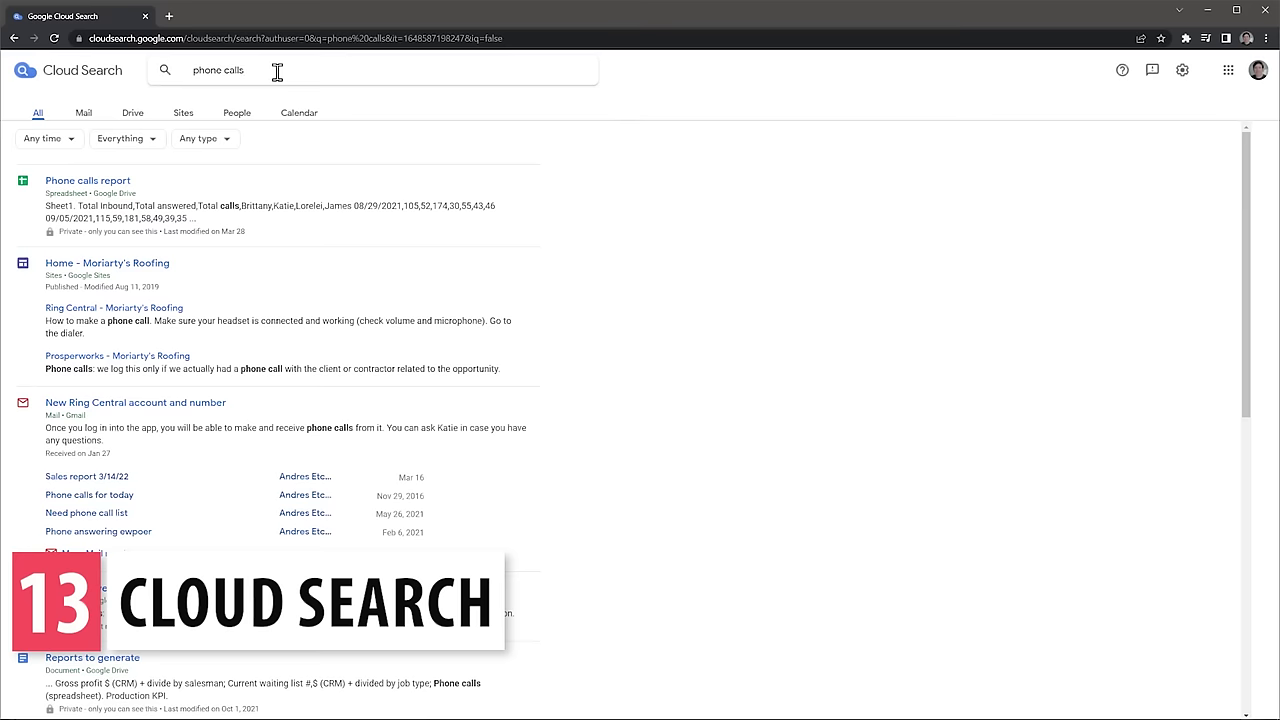
# Look through the "phone calls" results from all sources, and narrow them to Mail and to Drive
pyautogui.scroll(-4, 345, 275)
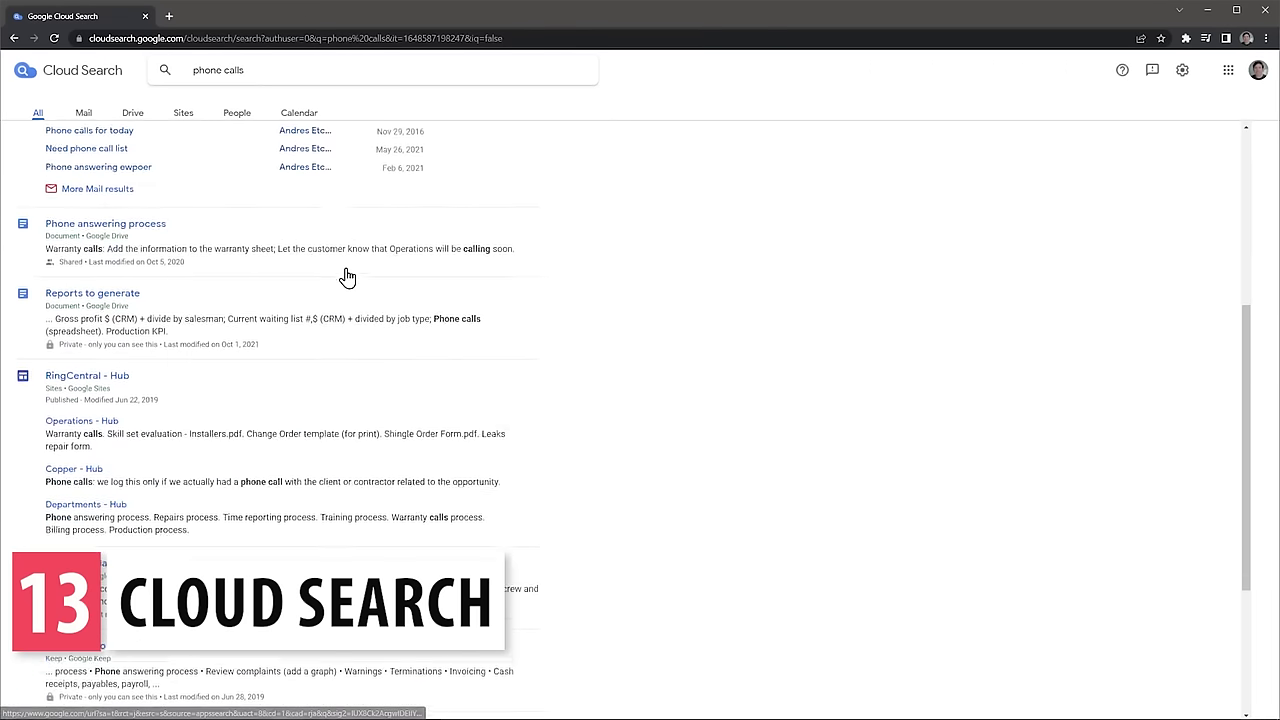
pyautogui.scroll(-2, 345, 275)
pyautogui.scroll(1, 346, 276)
pyautogui.scroll(5, 346, 277)
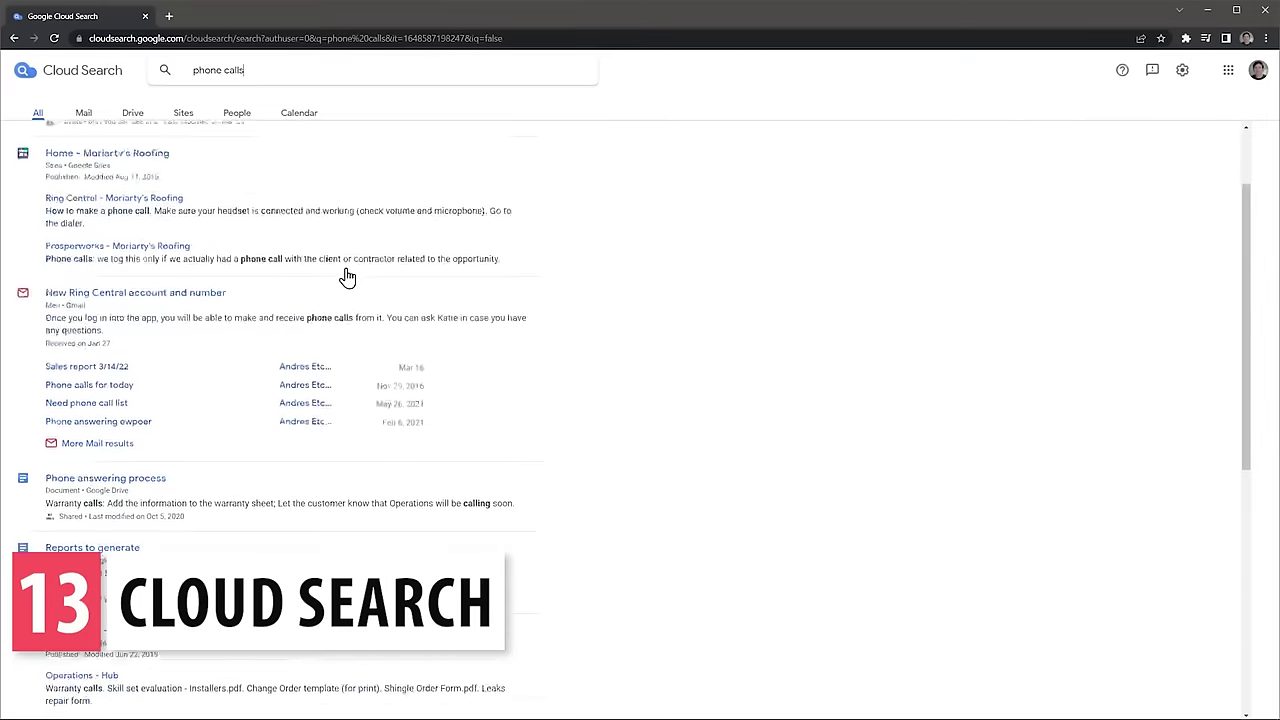
pyautogui.click(82, 118)
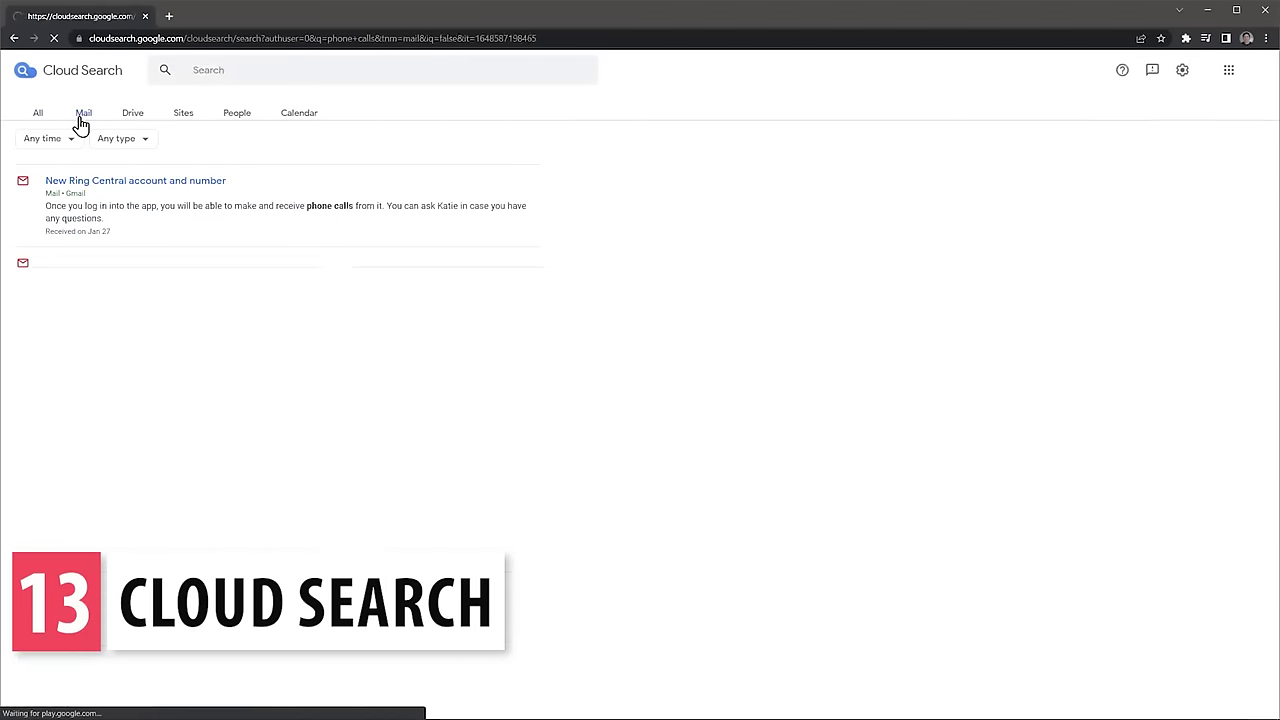
pyautogui.click(133, 117)
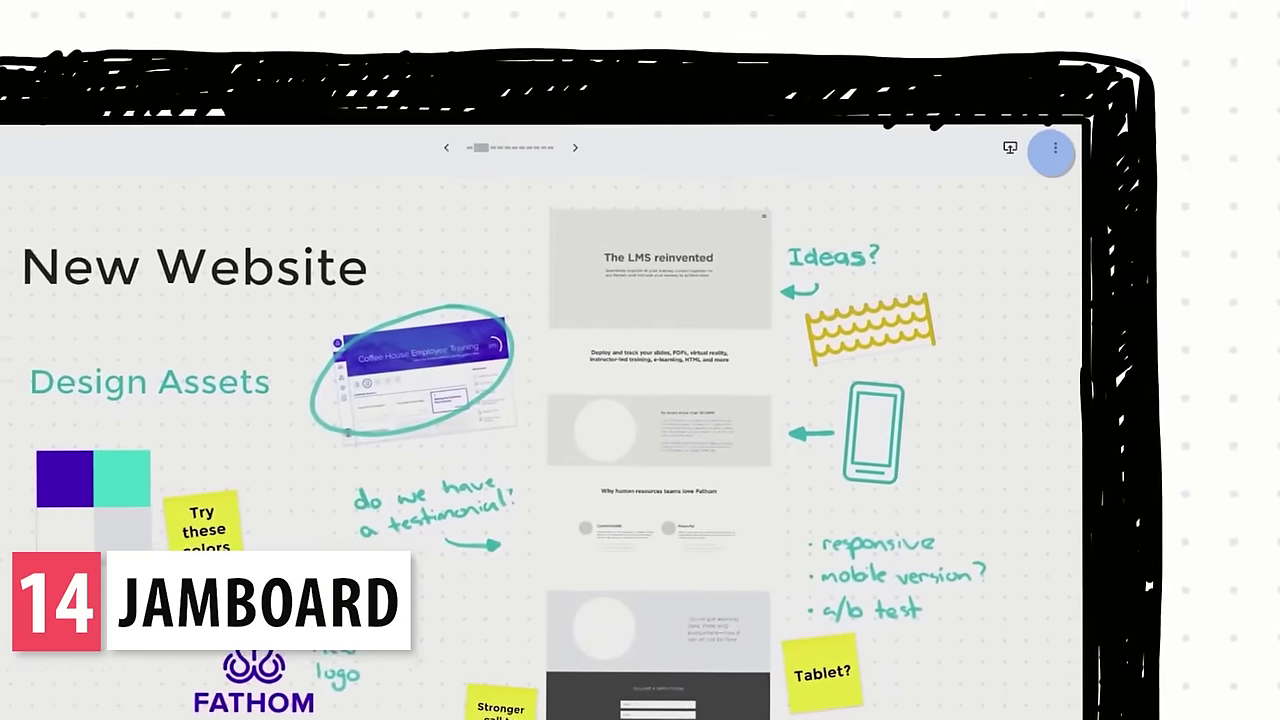
# Switch to Jamboard and open the further options of the "New Website" board
pyautogui.click(1054, 148)
pyautogui.click(972, 240)
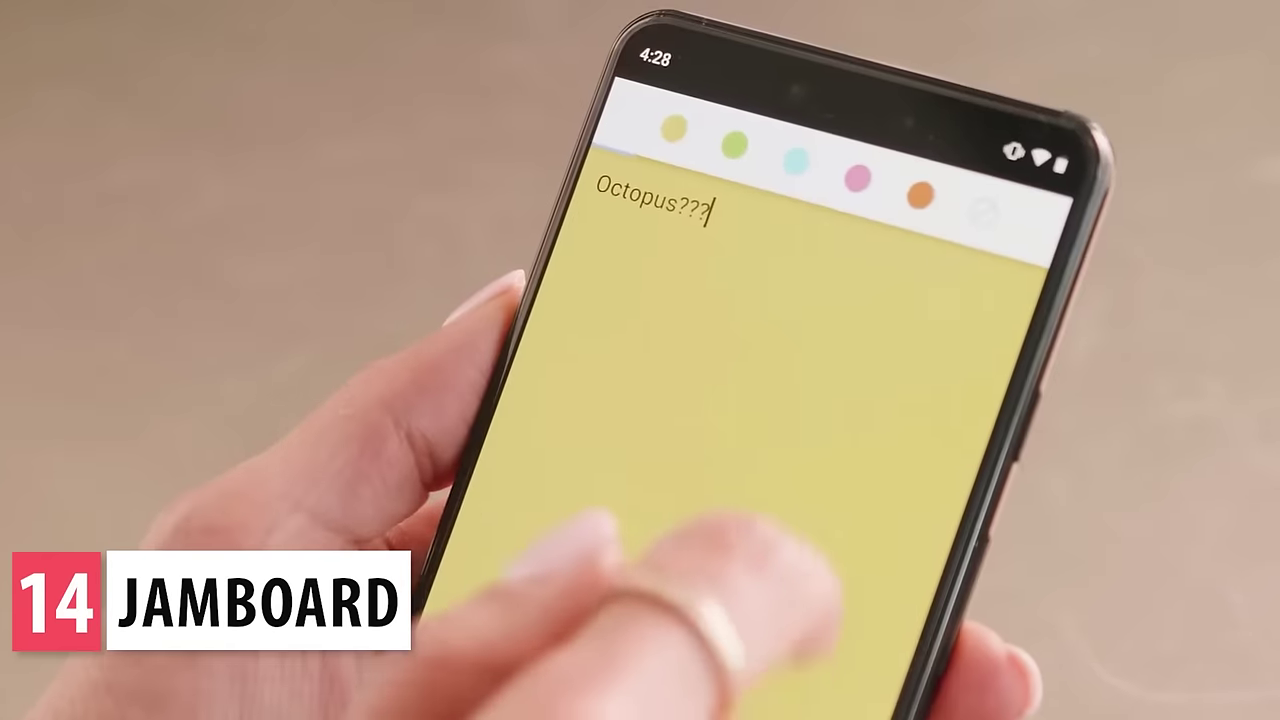
# Make the "Octopus???" sticky note green and reposition it on the Project X board
pyautogui.click(734, 146)
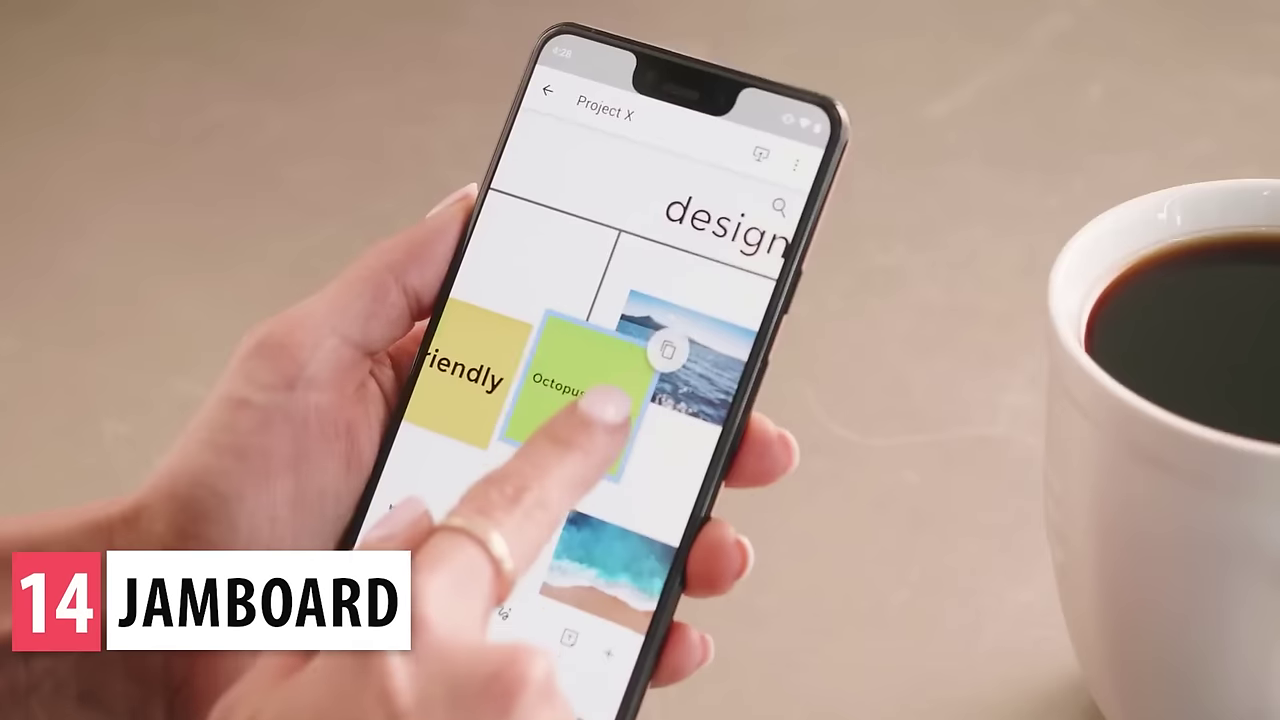
pyautogui.moveTo(586, 414); pyautogui.dragTo(640, 455)
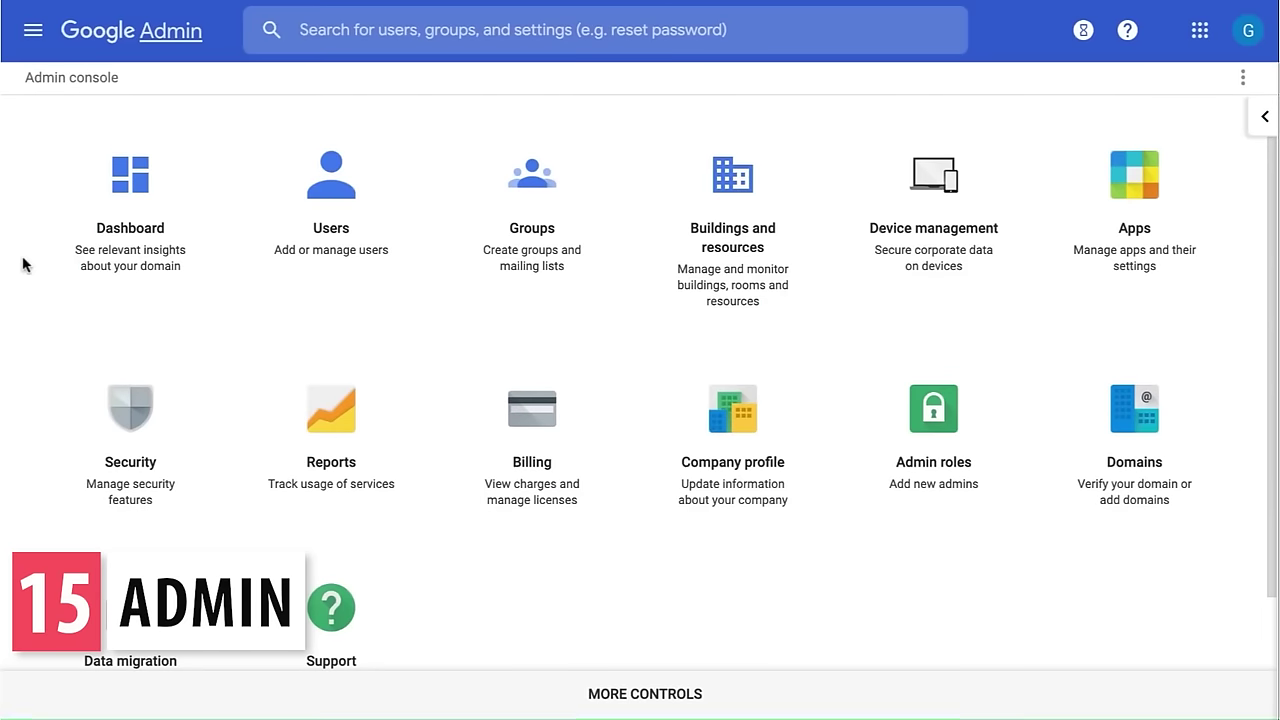
# Switch to Google Admin, go to the Directory settings, and enable contact sharing in the Sharing settings
pyautogui.click(33, 37)
pyautogui.moveTo(150, 190)
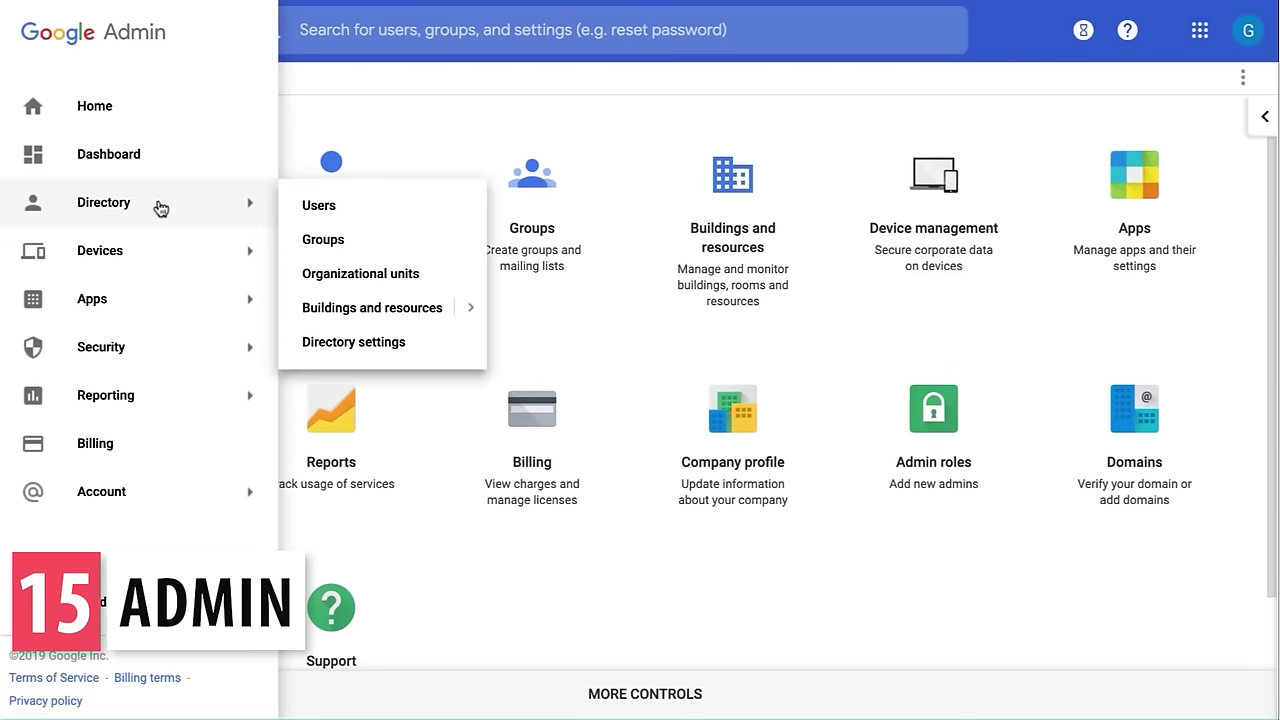
pyautogui.click(347, 342)
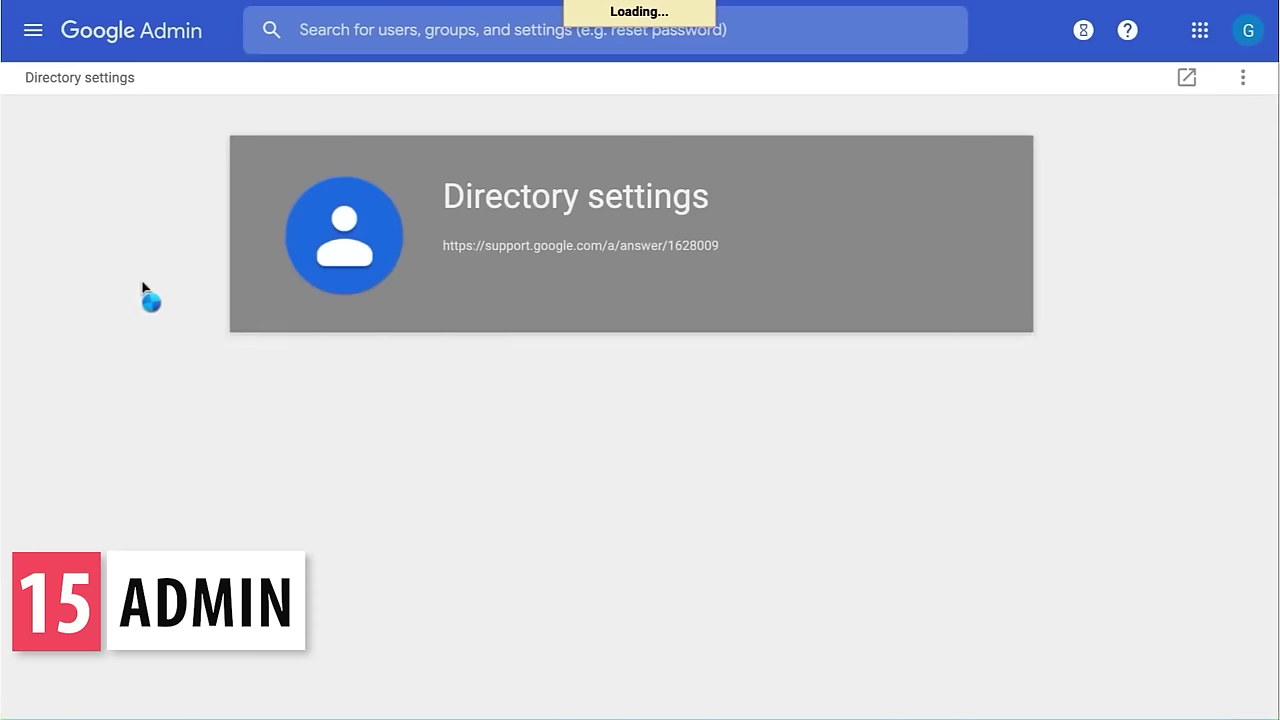
pyautogui.click(338, 380)
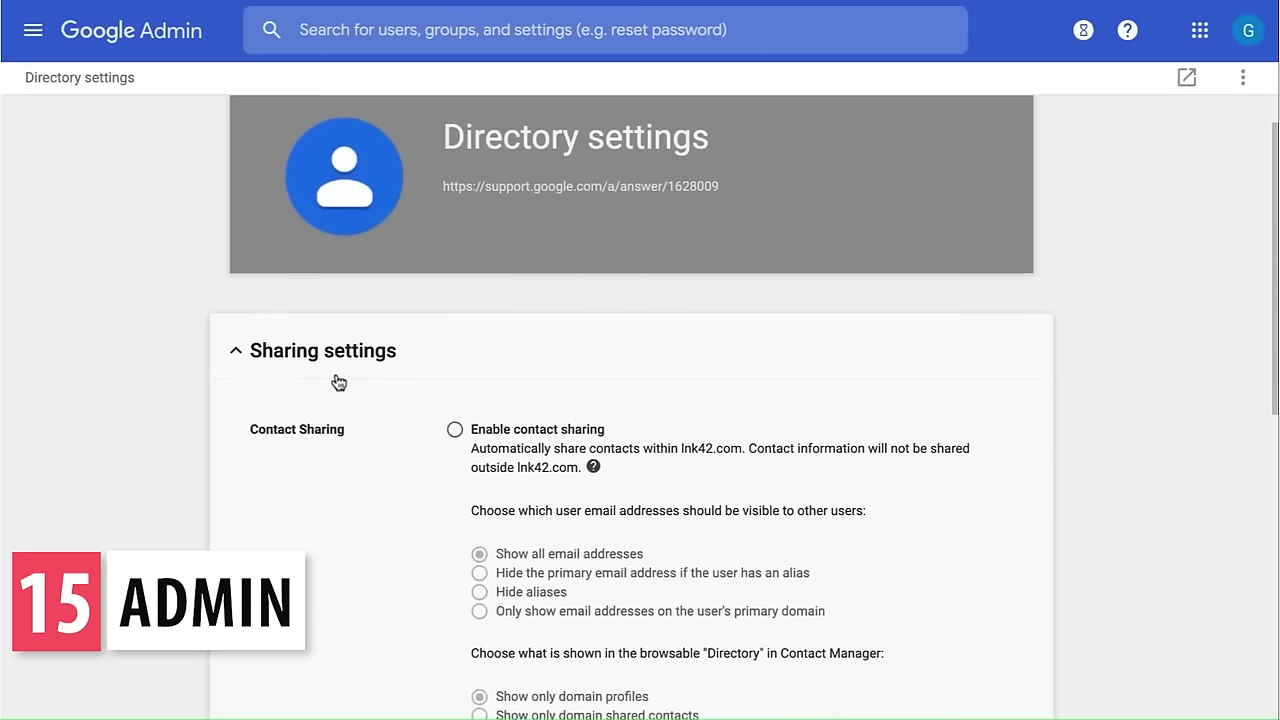
pyautogui.click(455, 209)
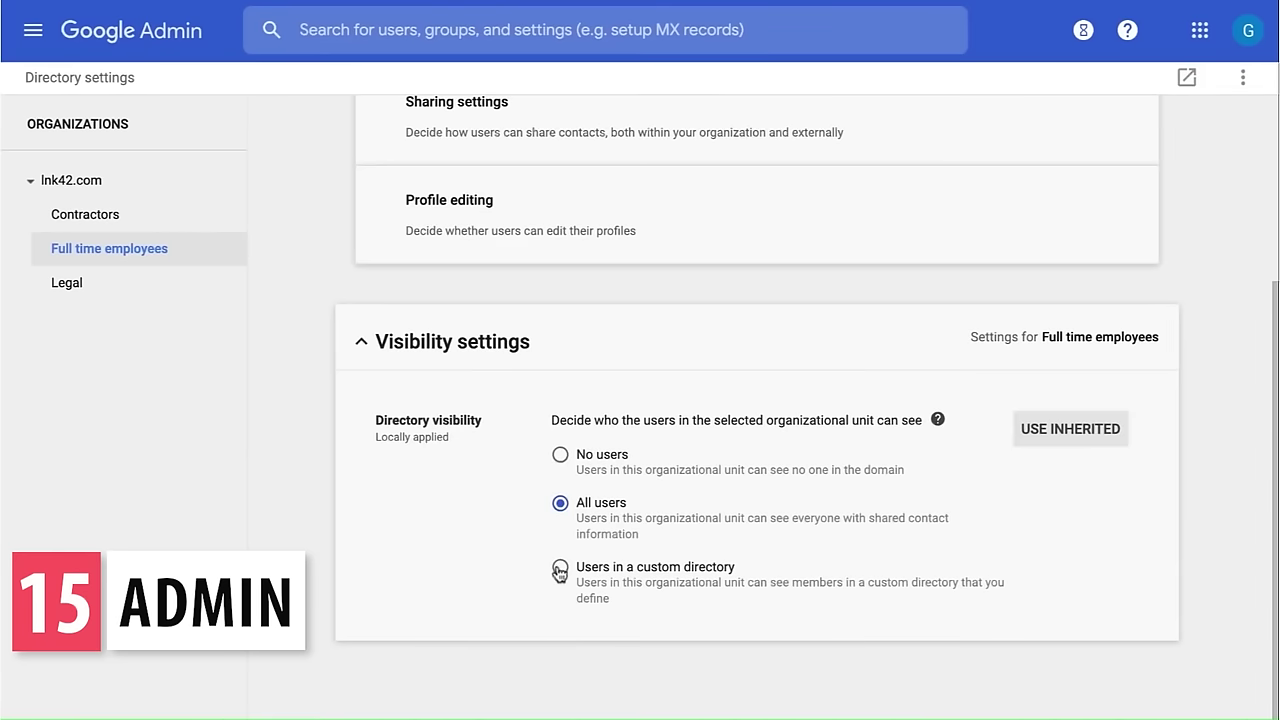
# Set directory visibility for Full time employees to users in a custom directory and start creating a new directory
pyautogui.click(559, 570)
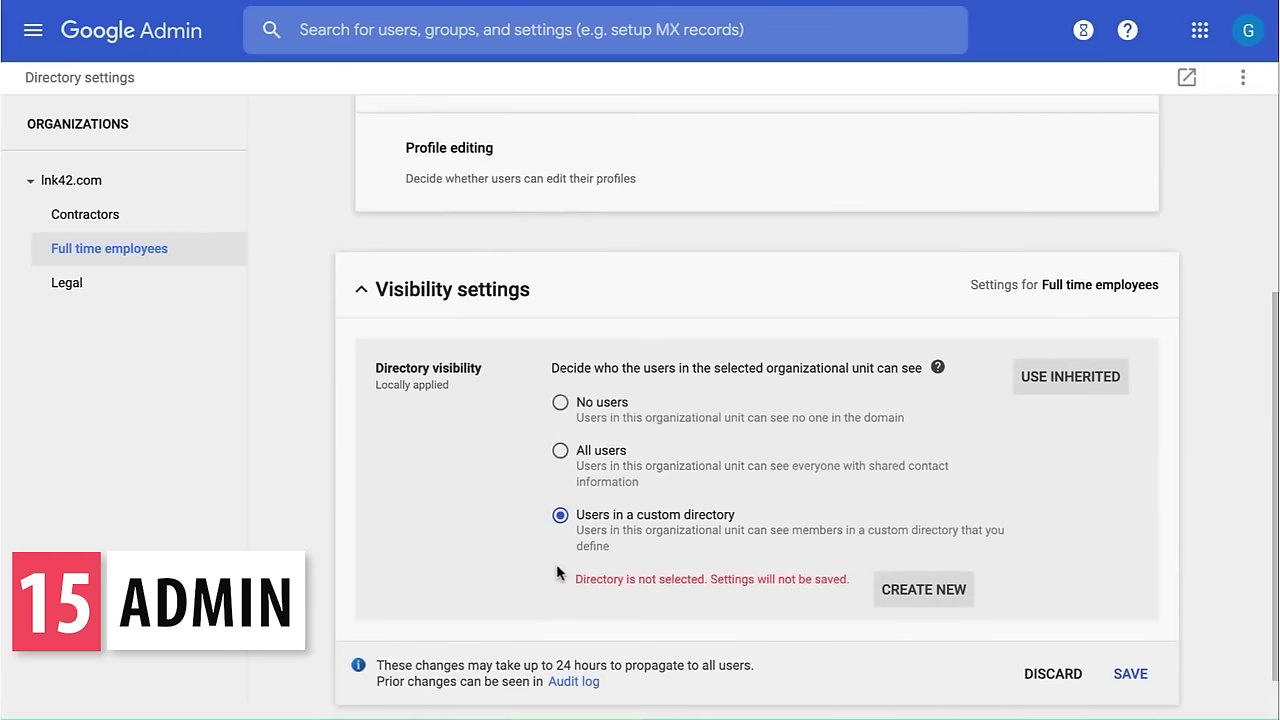
pyautogui.scroll(-1, 447, 490)
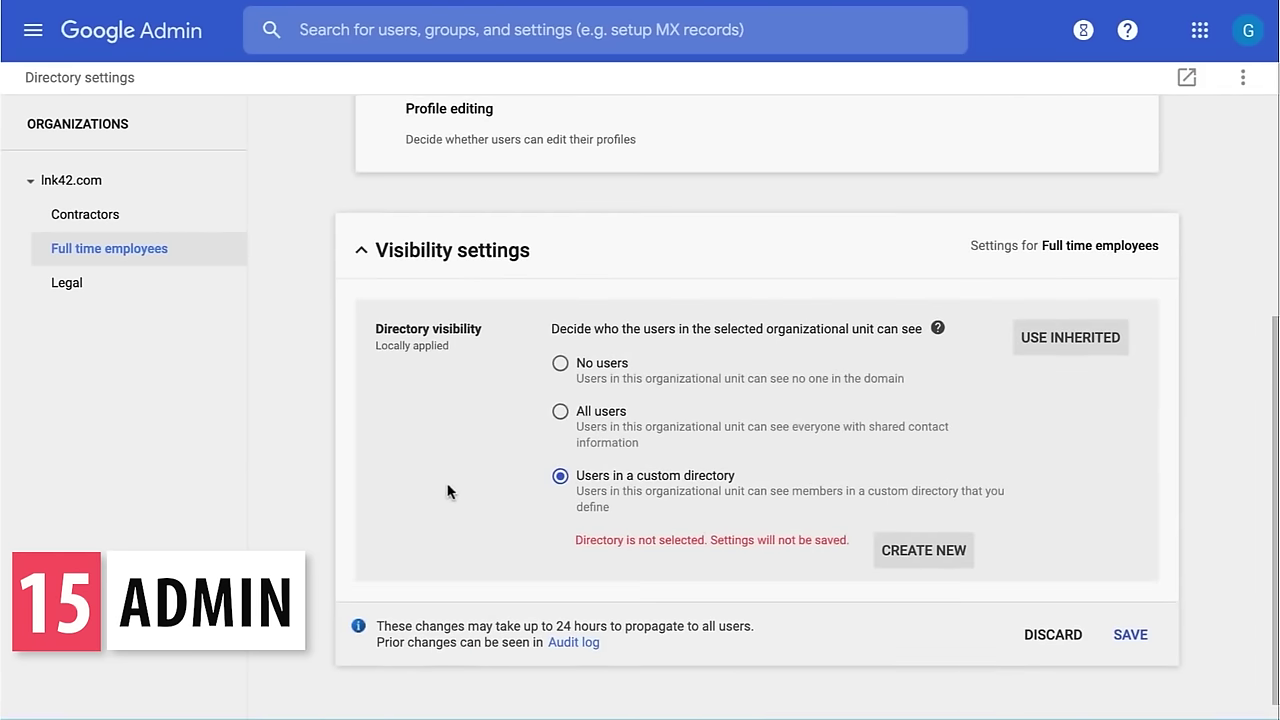
pyautogui.click(905, 560)
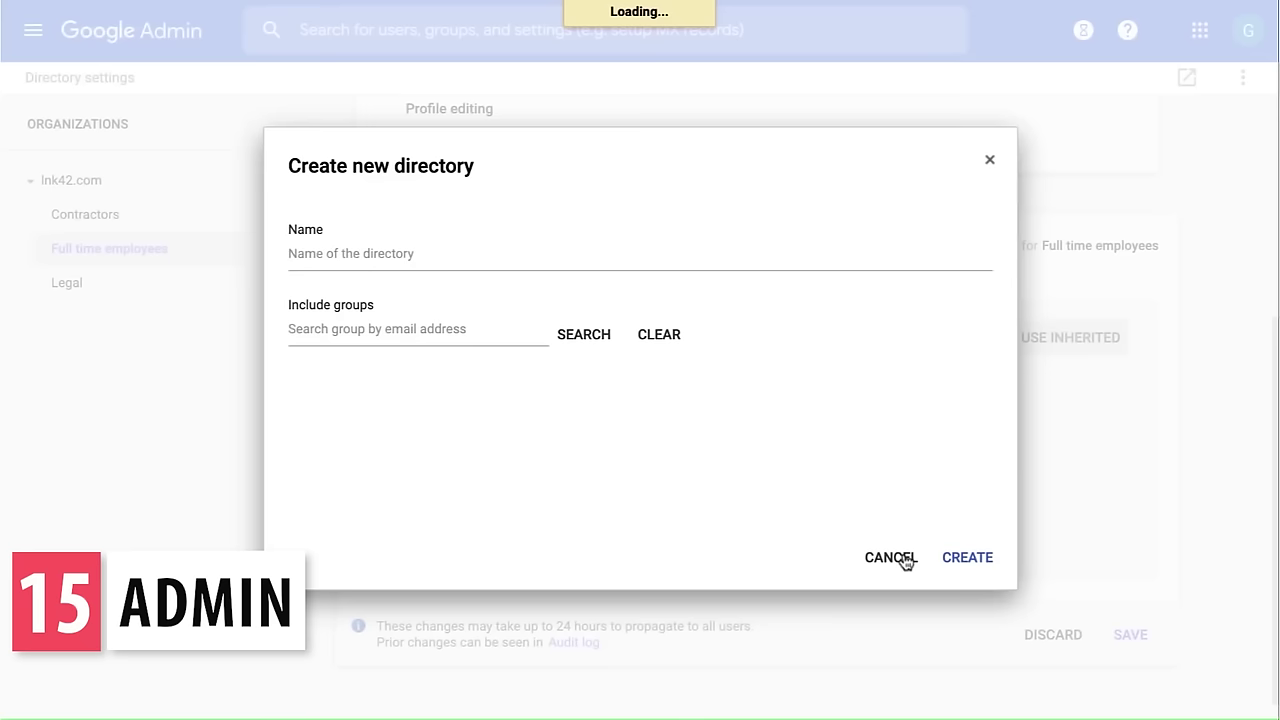
pyautogui.click(481, 259)
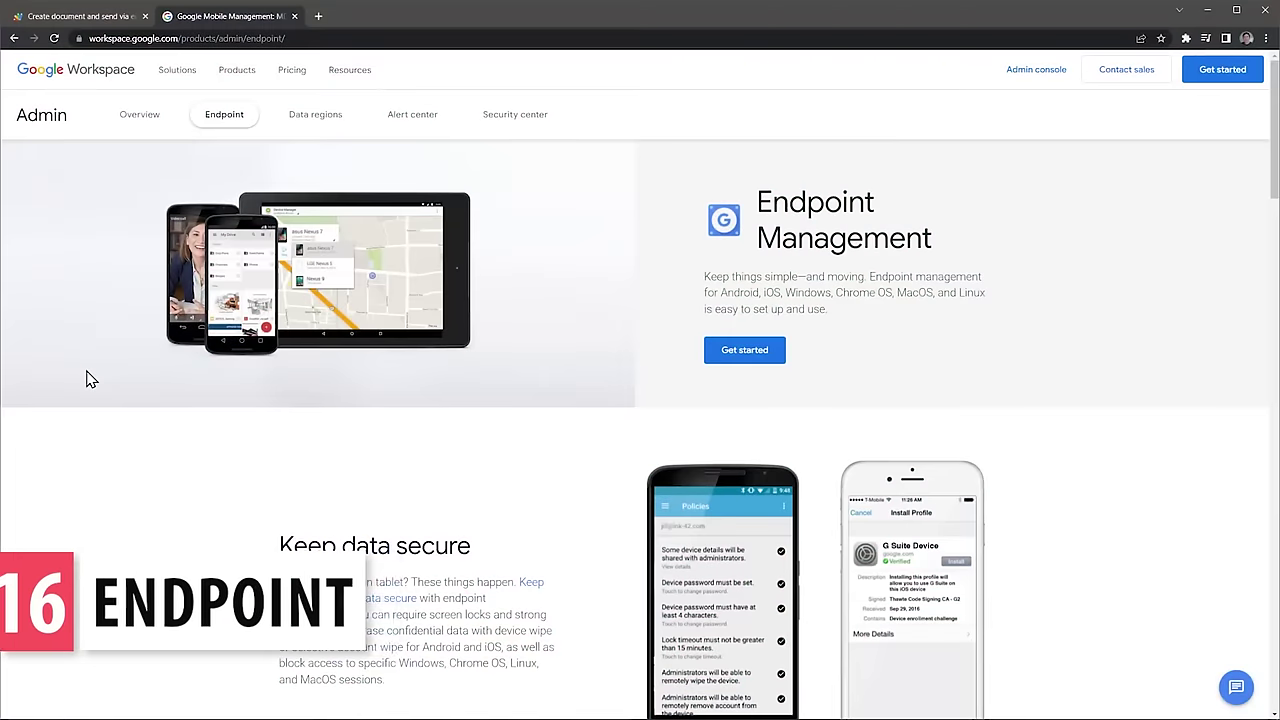
# Switch to the Google Workspace Endpoint Management page and read through its feature descriptions
pyautogui.scroll(-3, 88, 378)
pyautogui.scroll(-3, 88, 378)
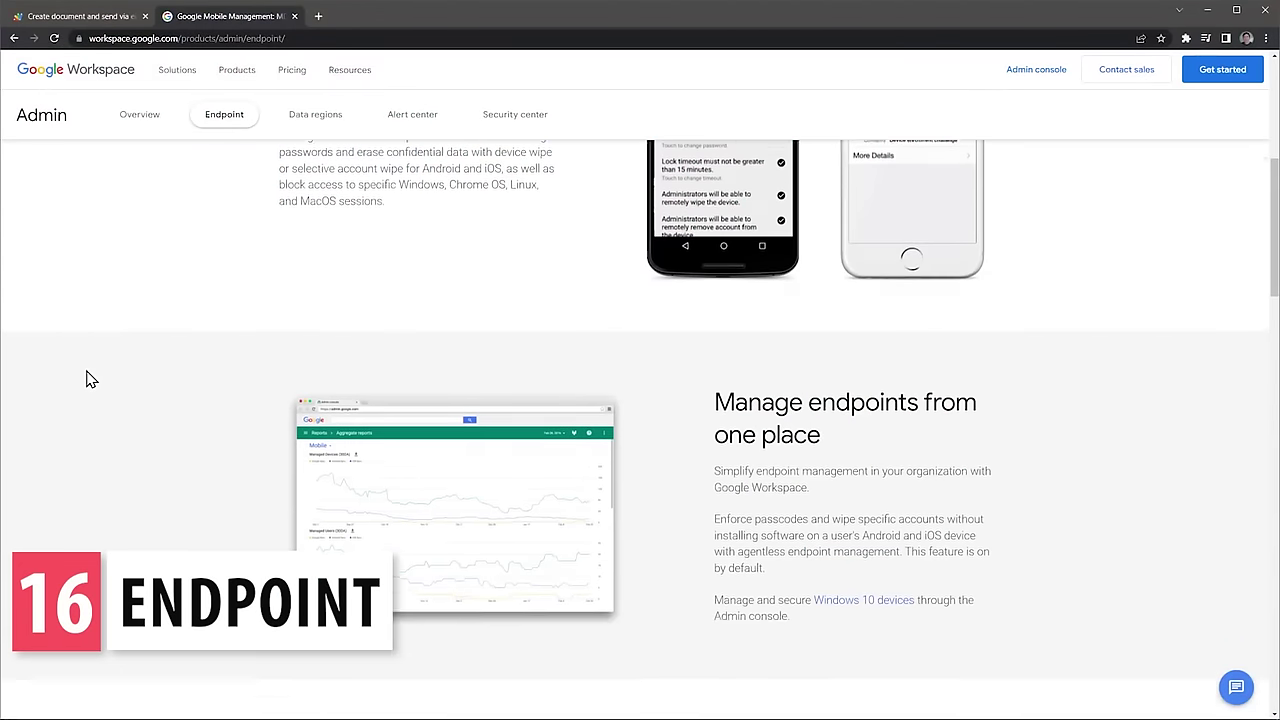
pyautogui.scroll(-3, 88, 378)
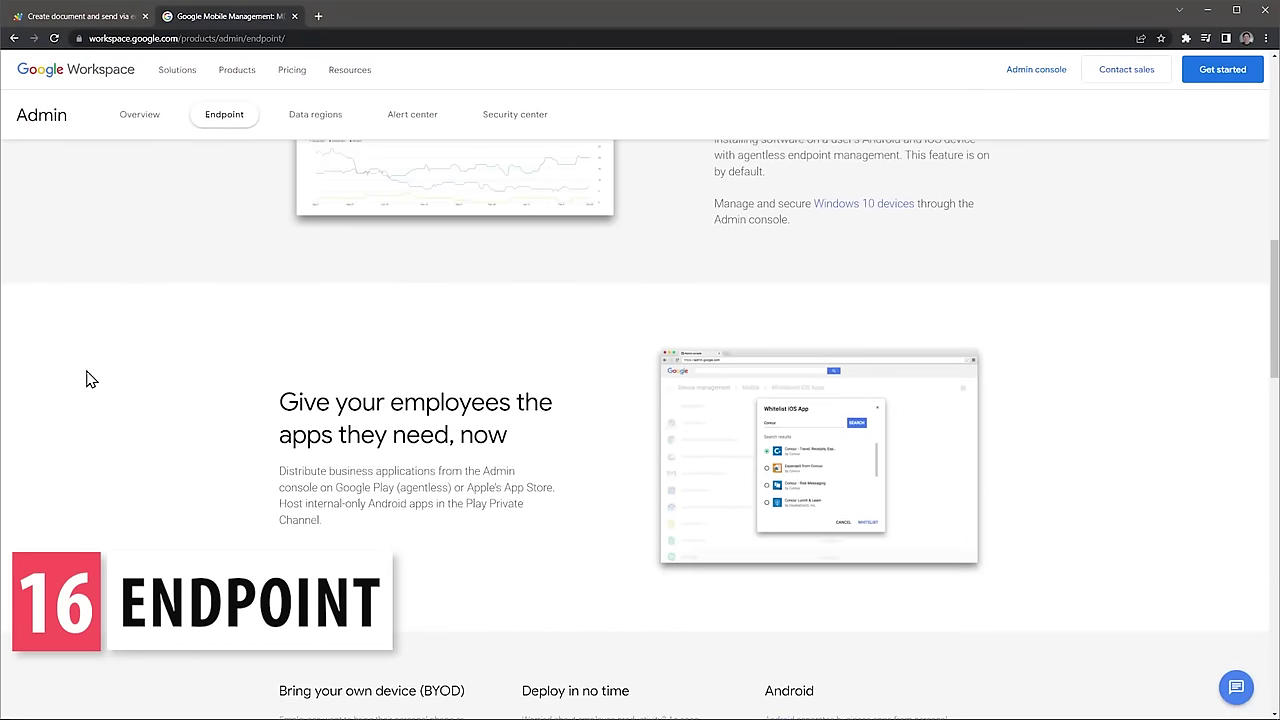
# Review the rest of the Endpoint page, including app distribution, BYOD, deployment and the top questions about mobile management
pyautogui.scroll(-3, 88, 378)
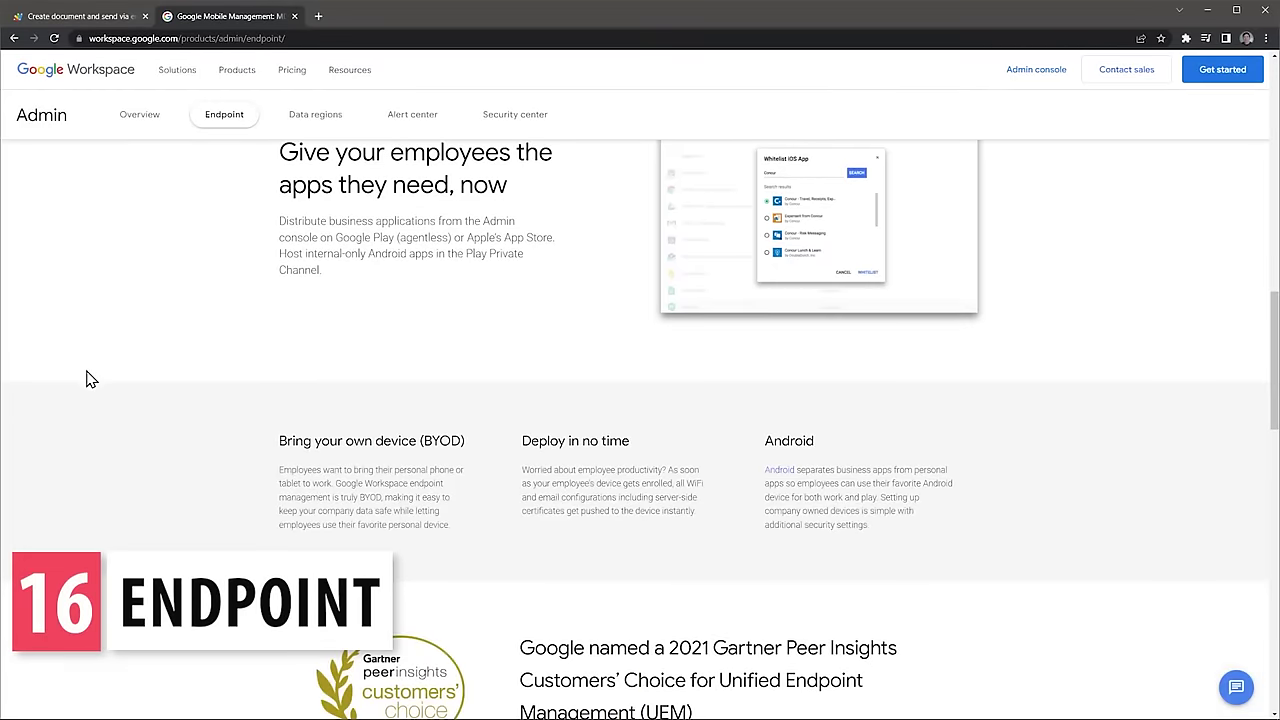
pyautogui.scroll(-3, 88, 378)
pyautogui.scroll(-3, 88, 378)
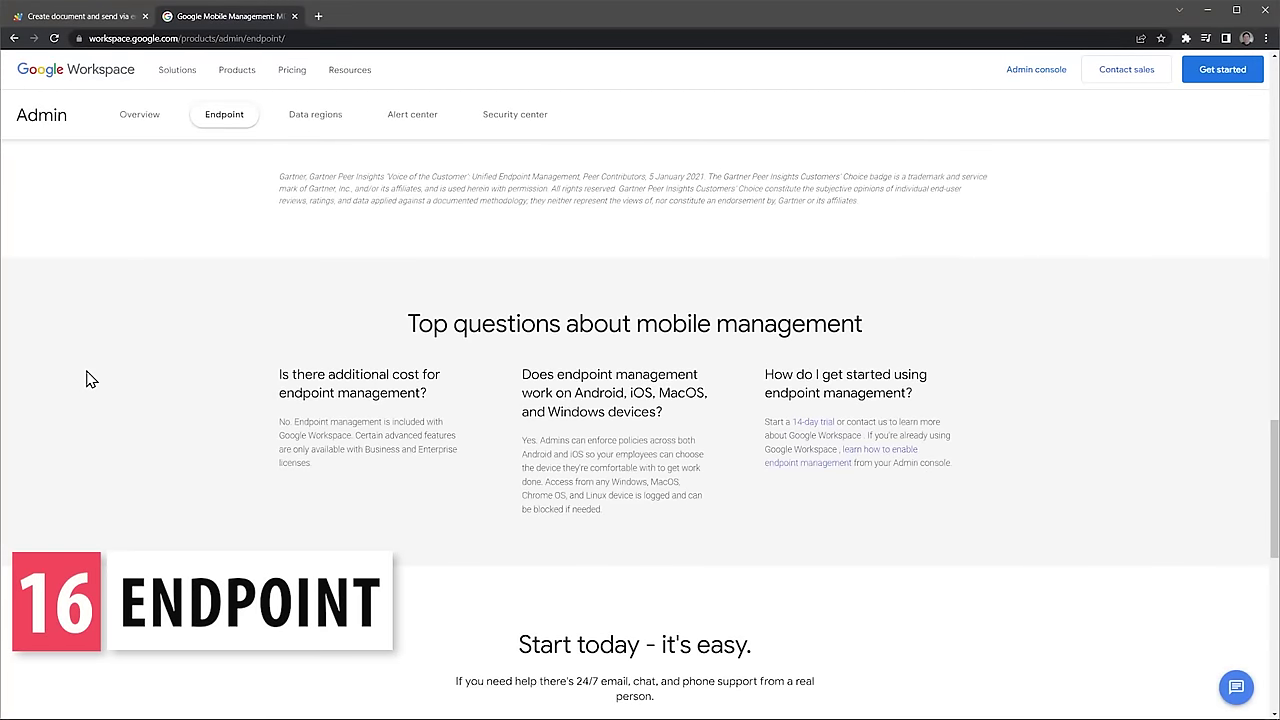
pyautogui.scroll(-3, 88, 378)
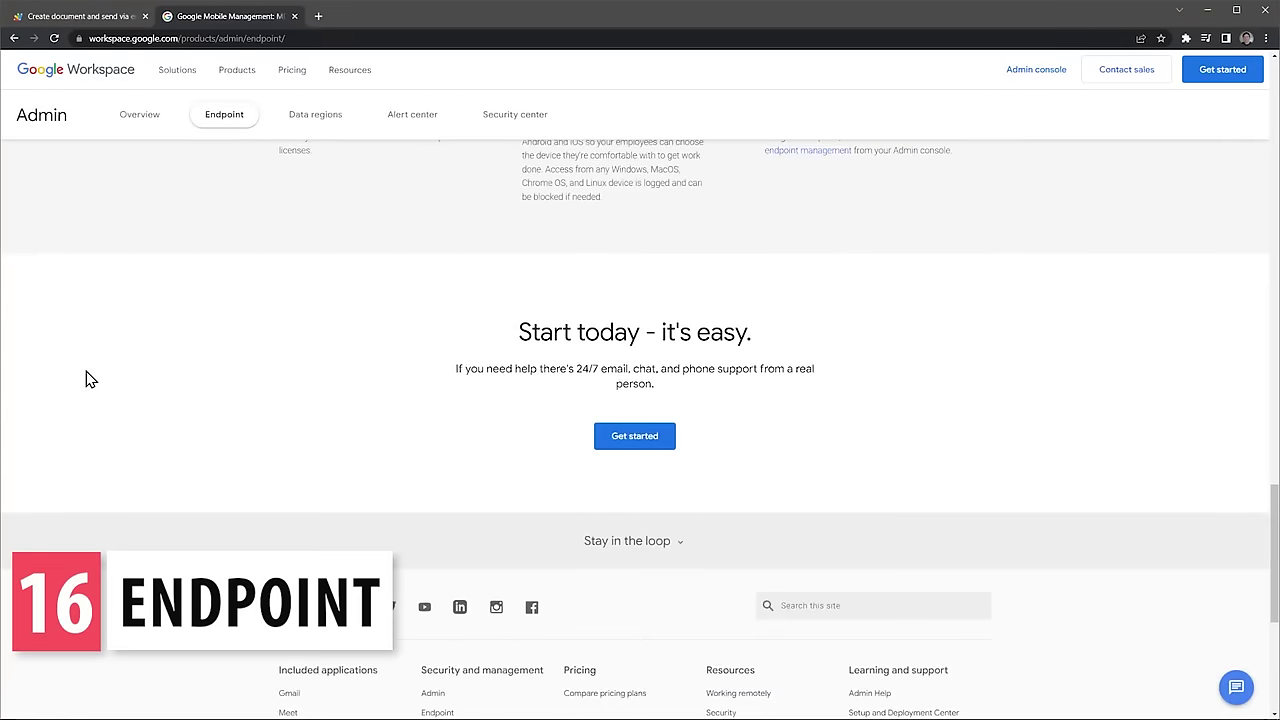
pyautogui.scroll(20, 88, 378)
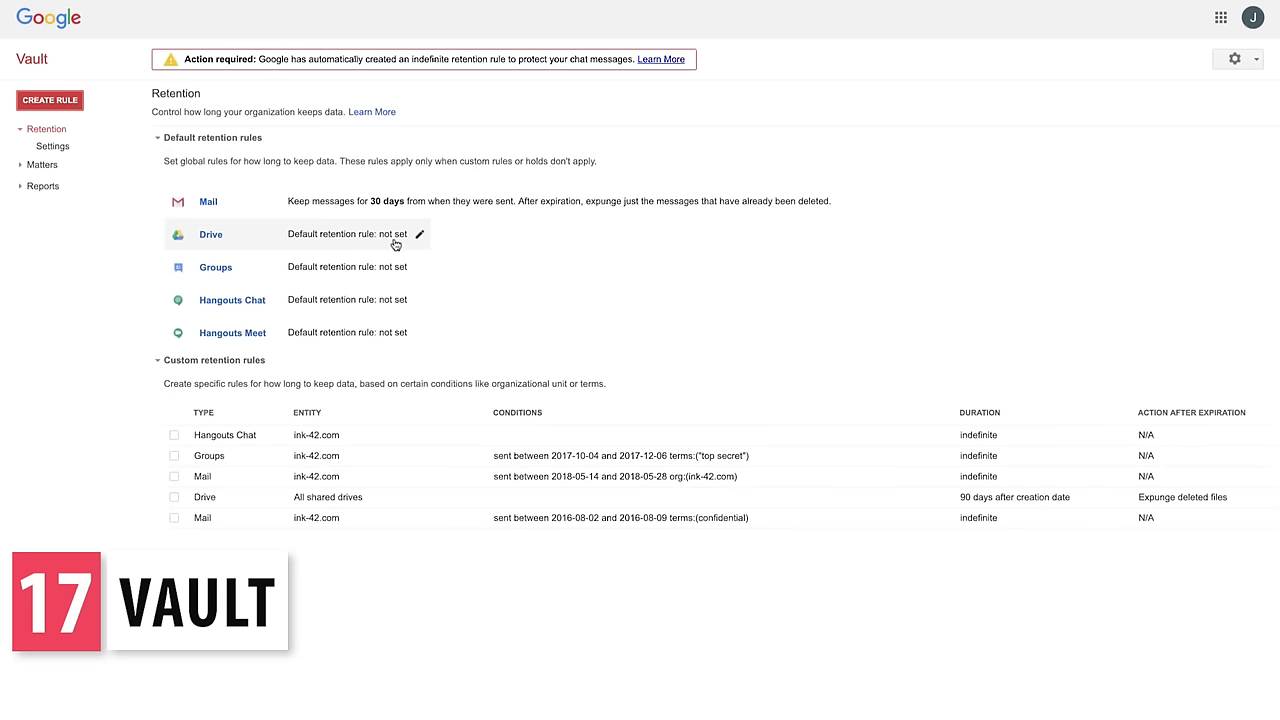
# Switch to Google Vault and save a default Drive retention rule of 1826 days from file creation, expunging all files after expiration
pyautogui.click(419, 234)
pyautogui.click(158, 190)
pyautogui.click(157, 315)
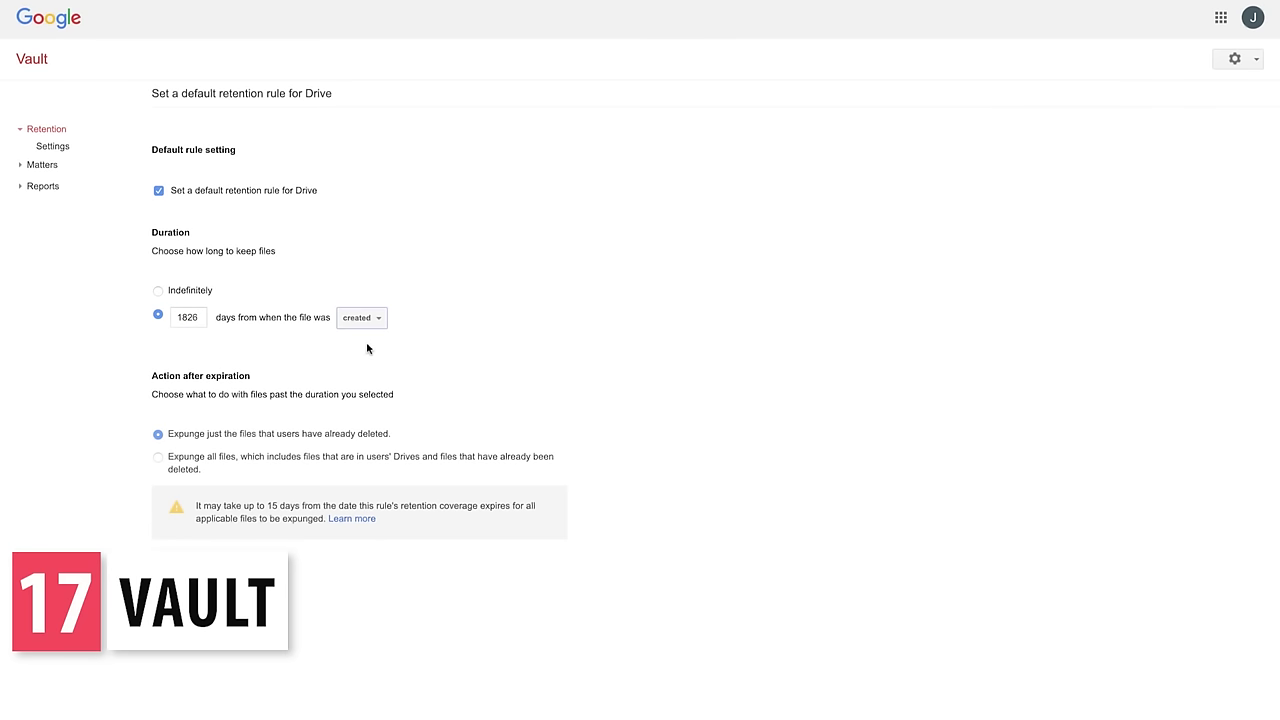
pyautogui.click(158, 459)
pyautogui.click(169, 655)
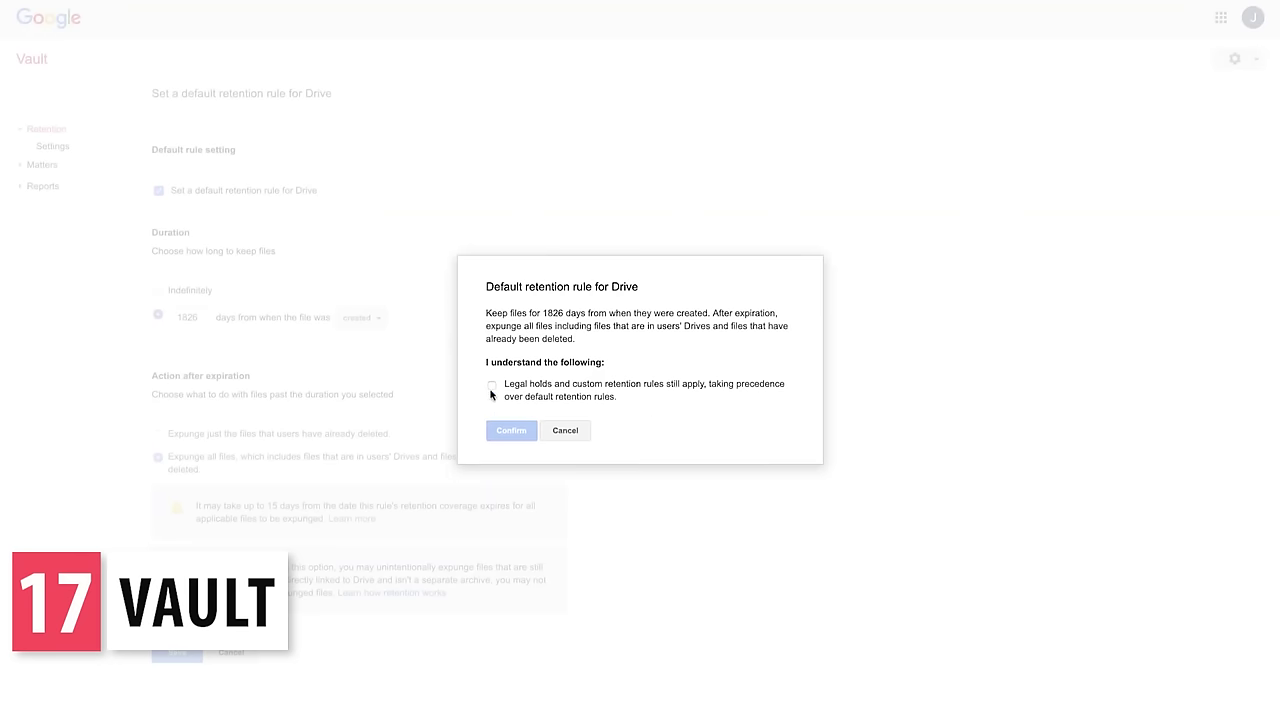
# Acknowledge all three statements about the default retention rule for Drive and confirm the rule
pyautogui.click(491, 385)
pyautogui.click(491, 419)
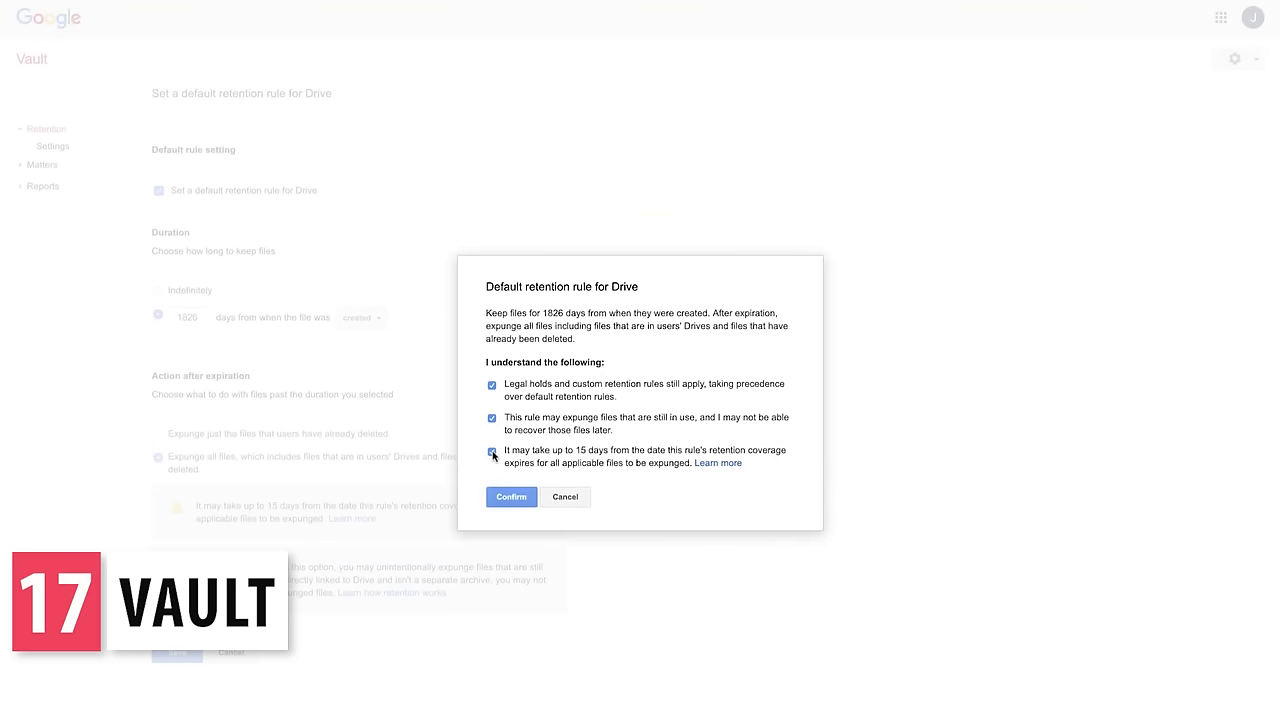
pyautogui.click(511, 497)
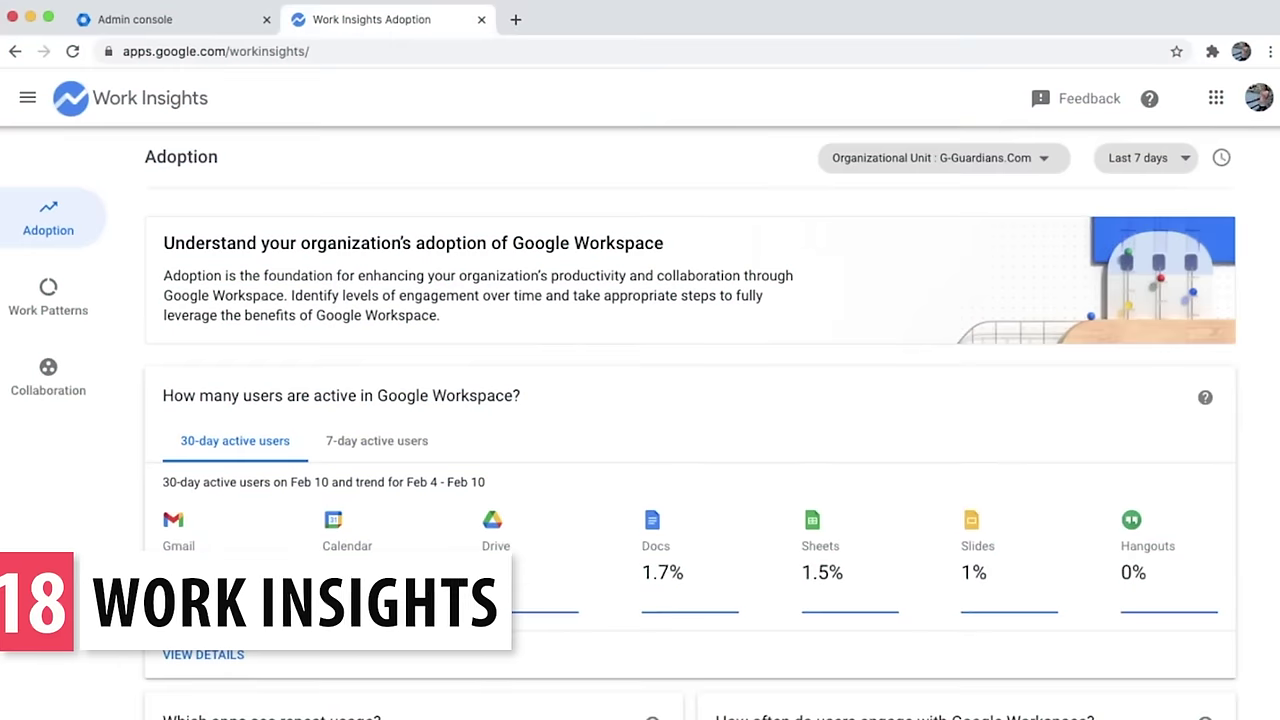
# Switch to Work Insights and examine the Adoption charts and the Work Patterns charts, including Sunday's figures for weekend work
pyautogui.scroll(-5, 690, 450)
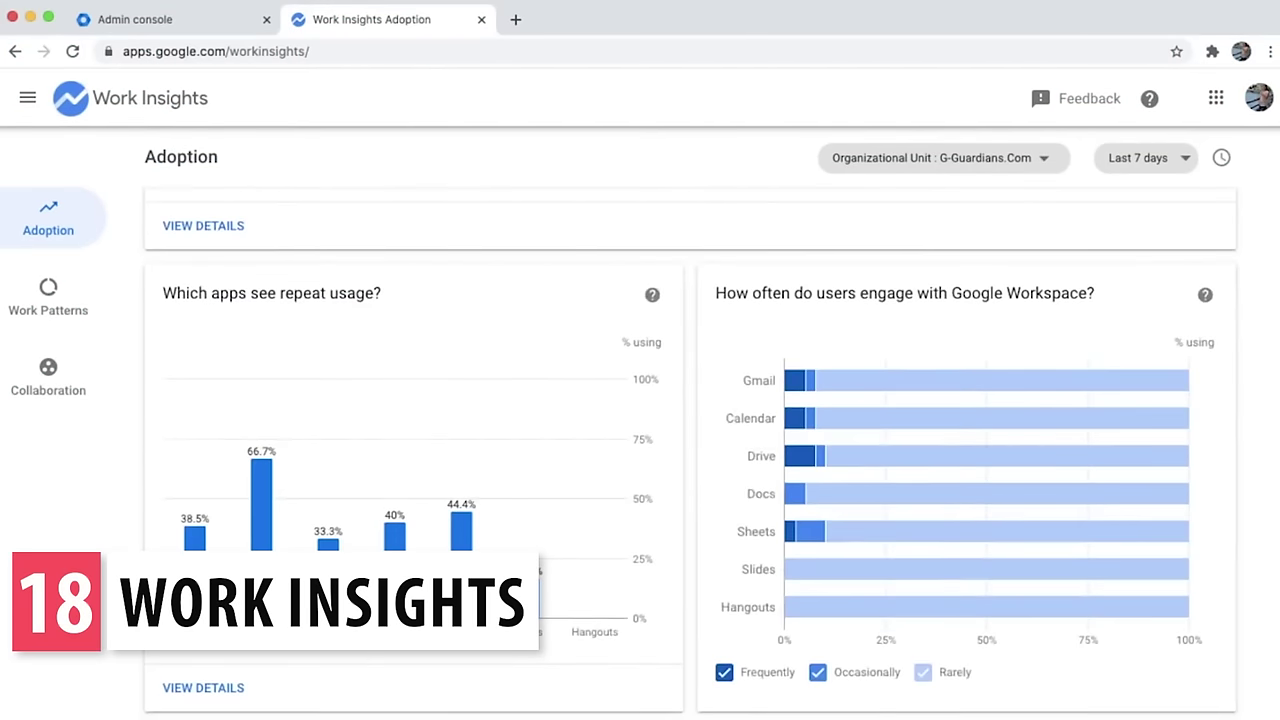
pyautogui.scroll(-3, 690, 450)
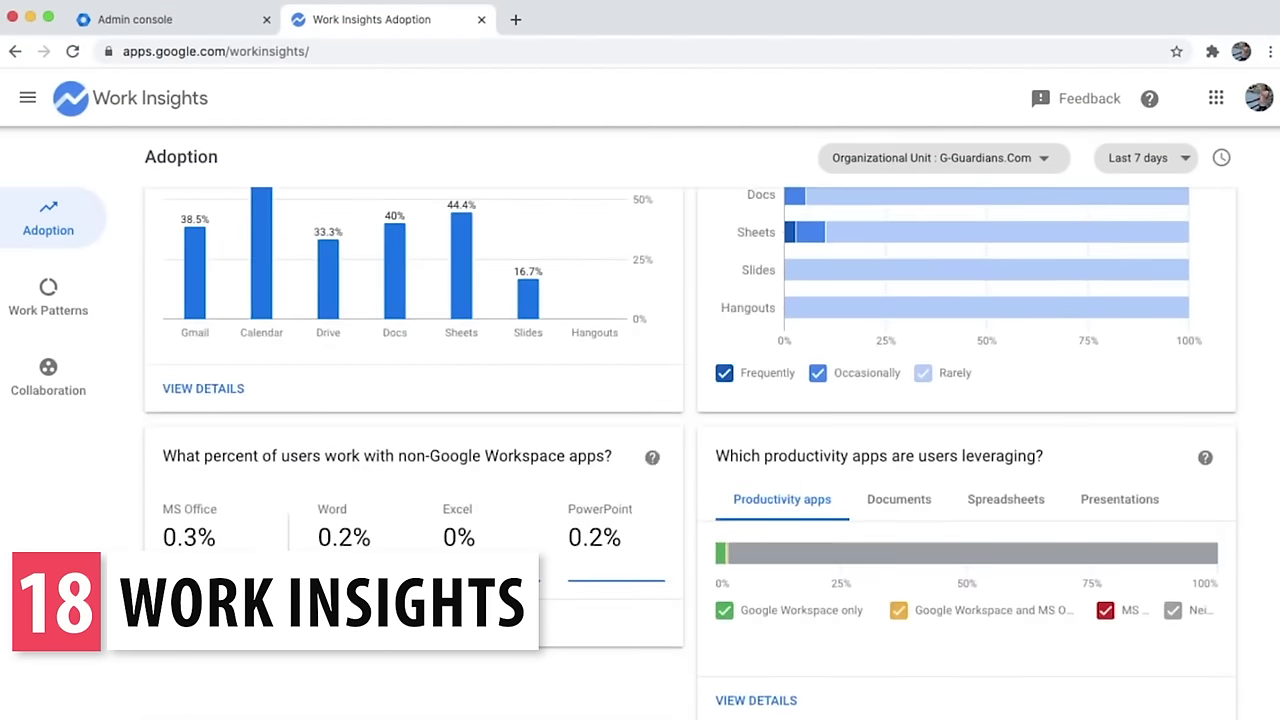
pyautogui.click(48, 297)
pyautogui.scroll(-4, 690, 450)
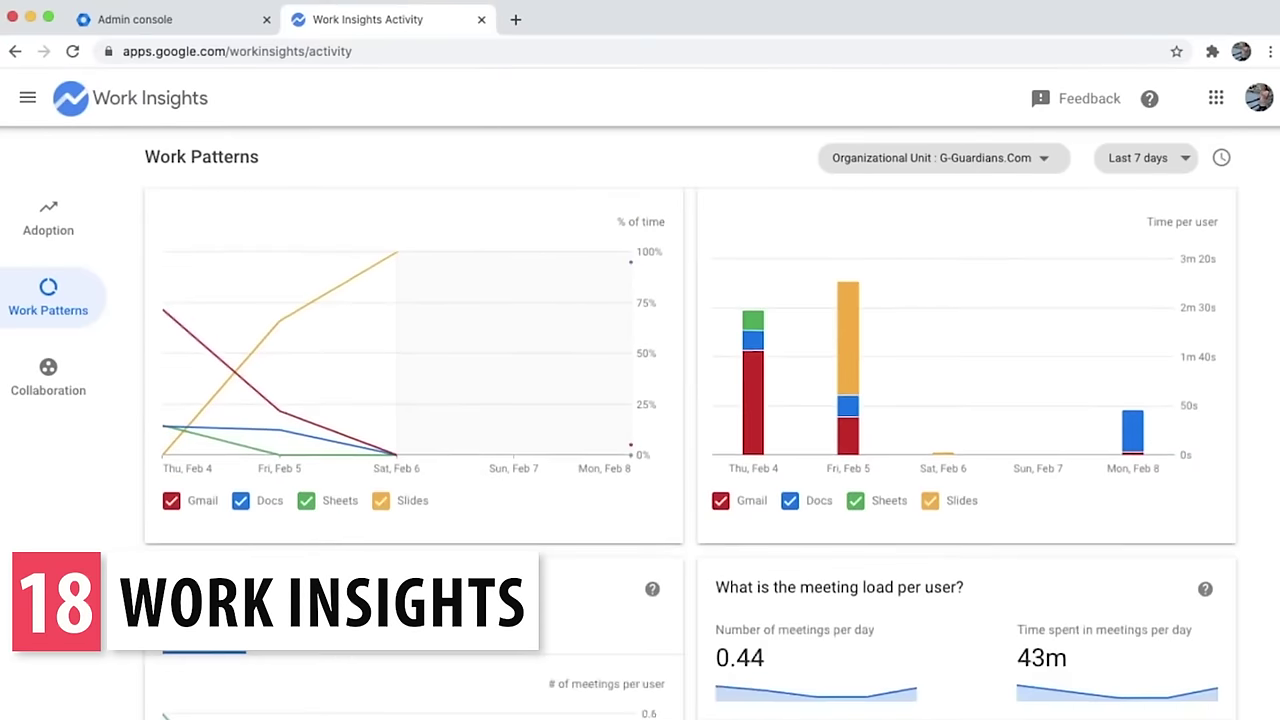
pyautogui.scroll(-6, 1000, 460)
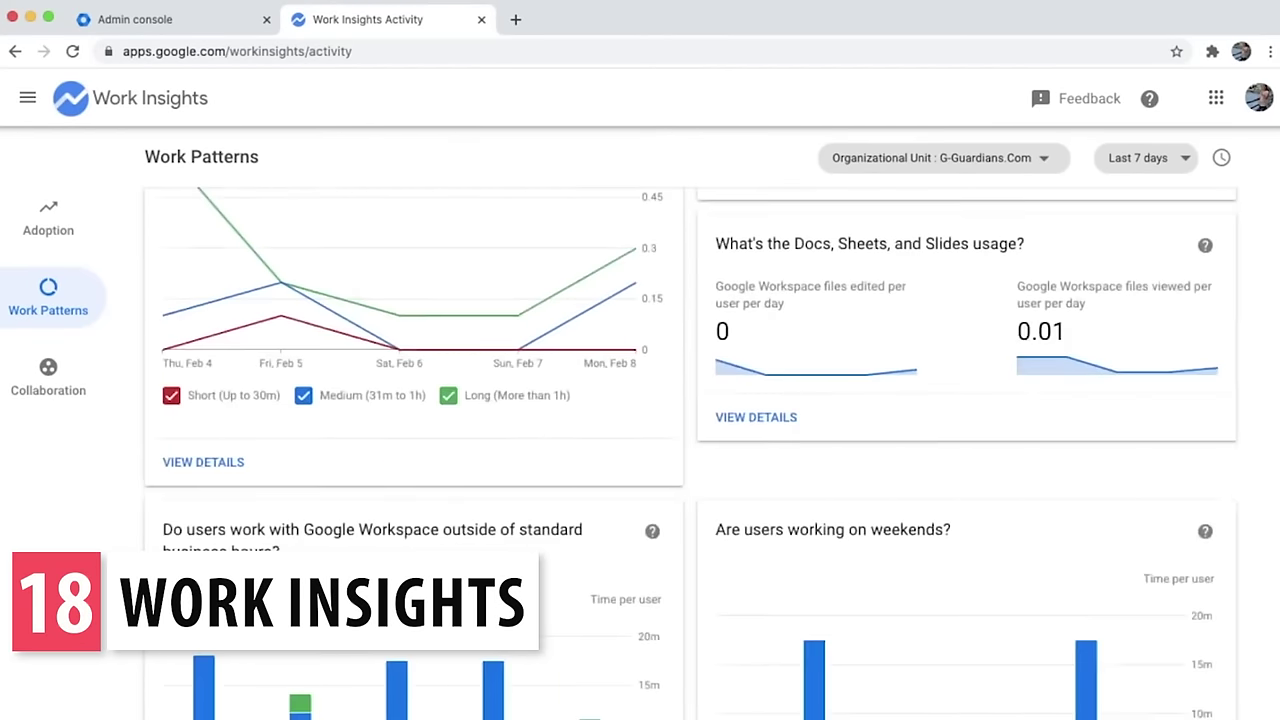
pyautogui.moveTo(1086, 470)
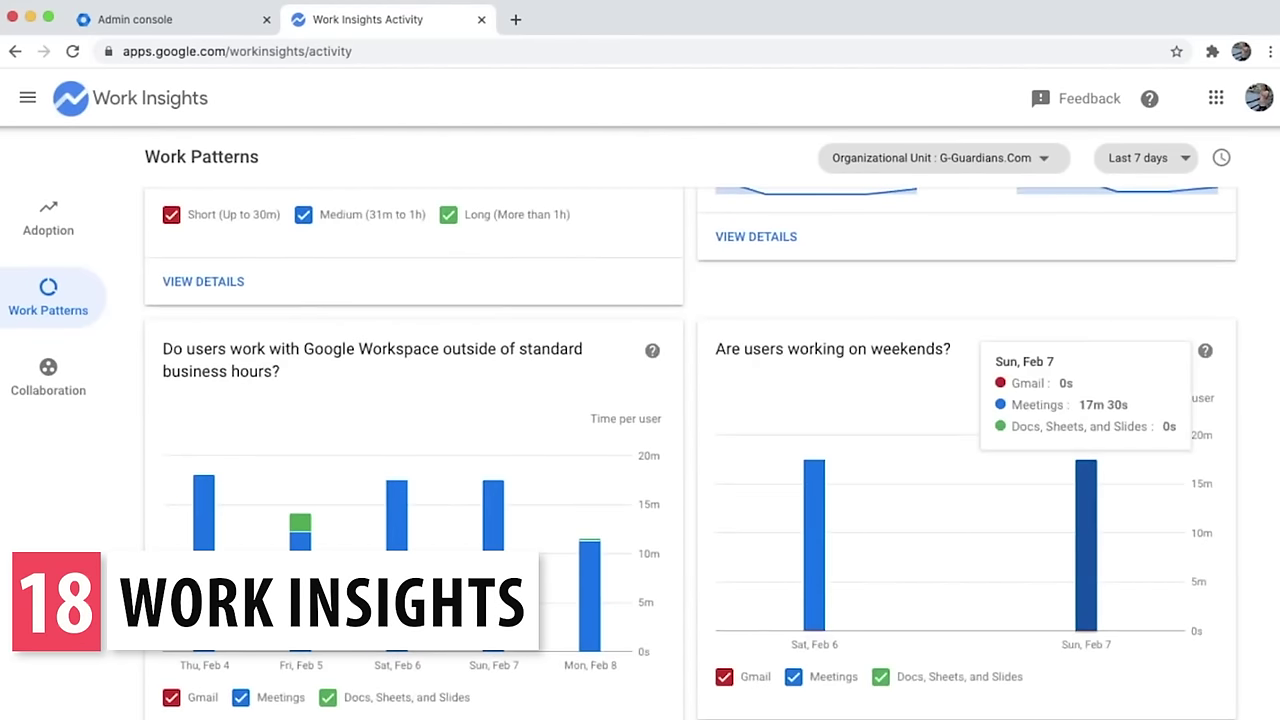